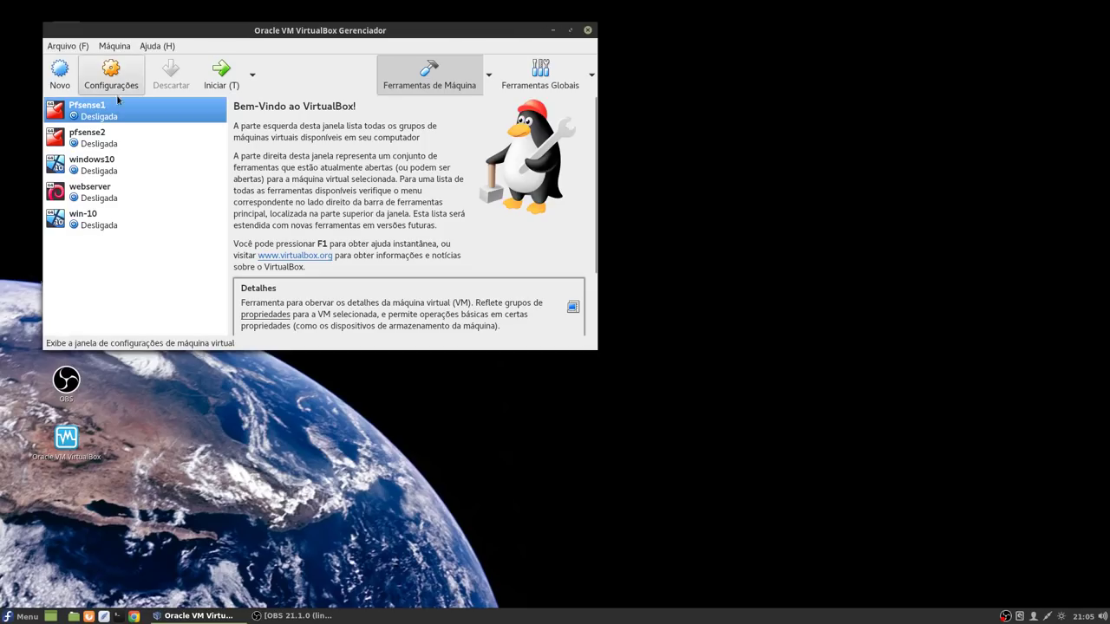
Step: Create a new VM named fedora and give it 4096 MB of memory
{"action": "left_click", "coordinate": [59, 76]}
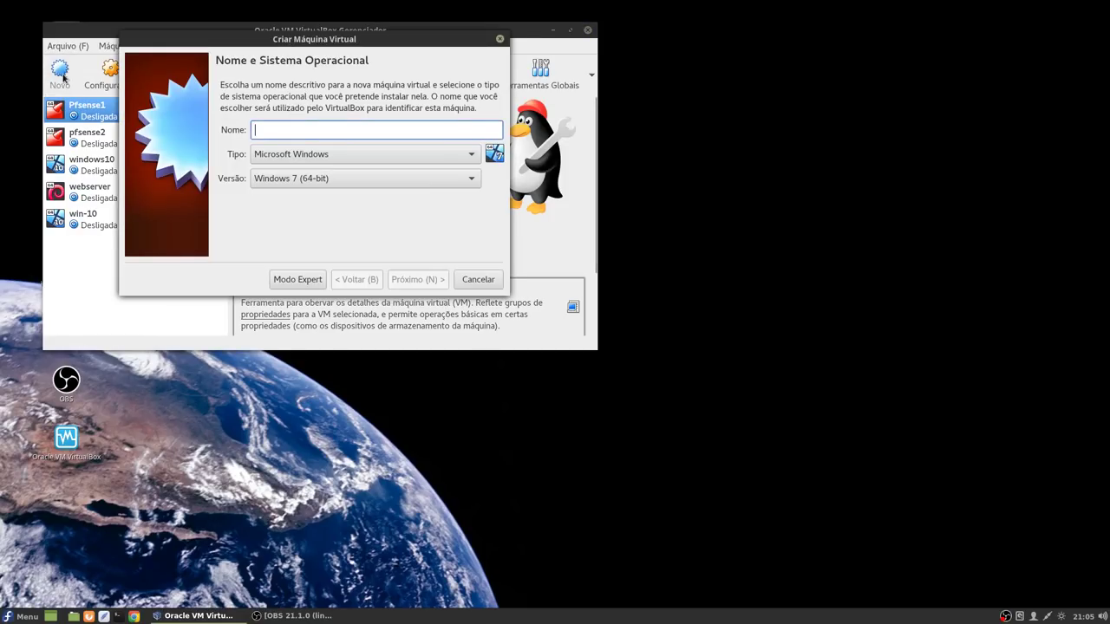
{"action": "type", "text": "fedora"}
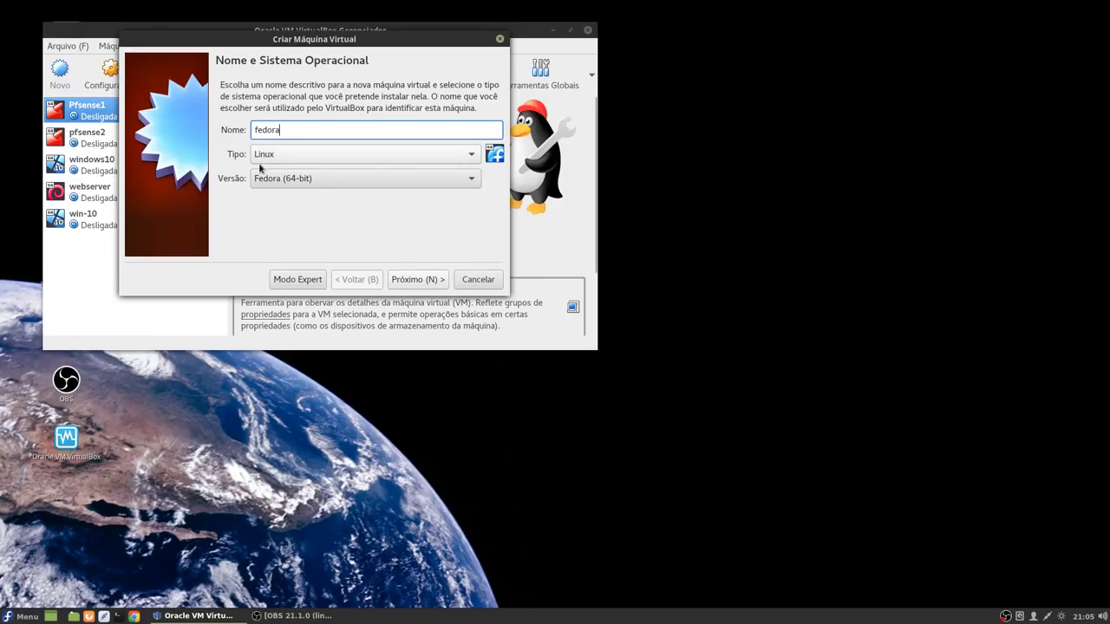
{"action": "left_click", "coordinate": [421, 279]}
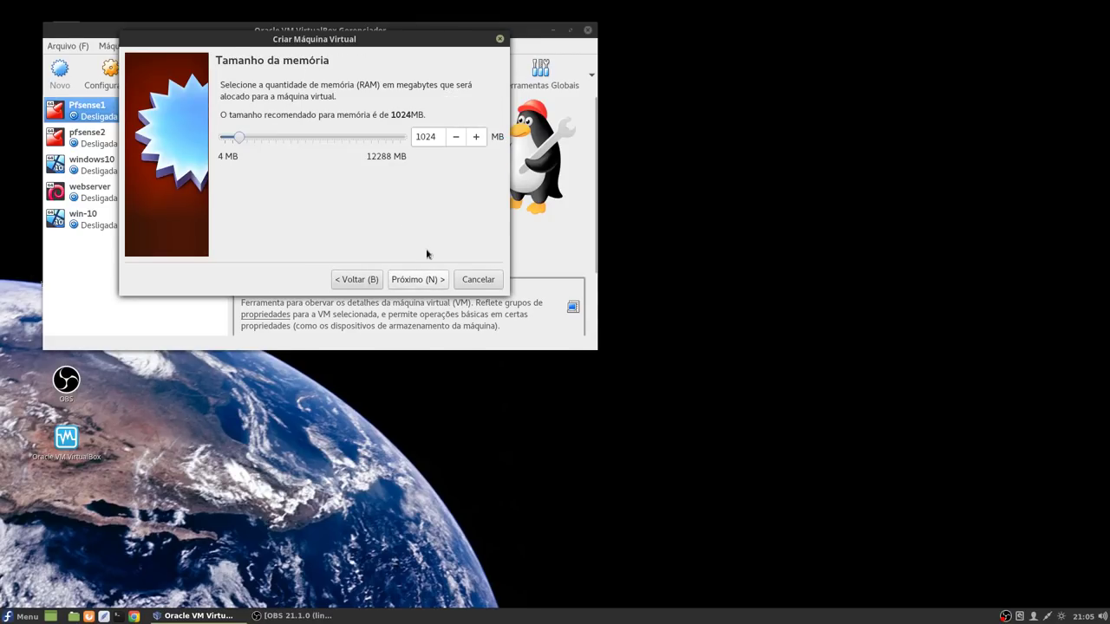
{"action": "double_click", "coordinate": [433, 137]}
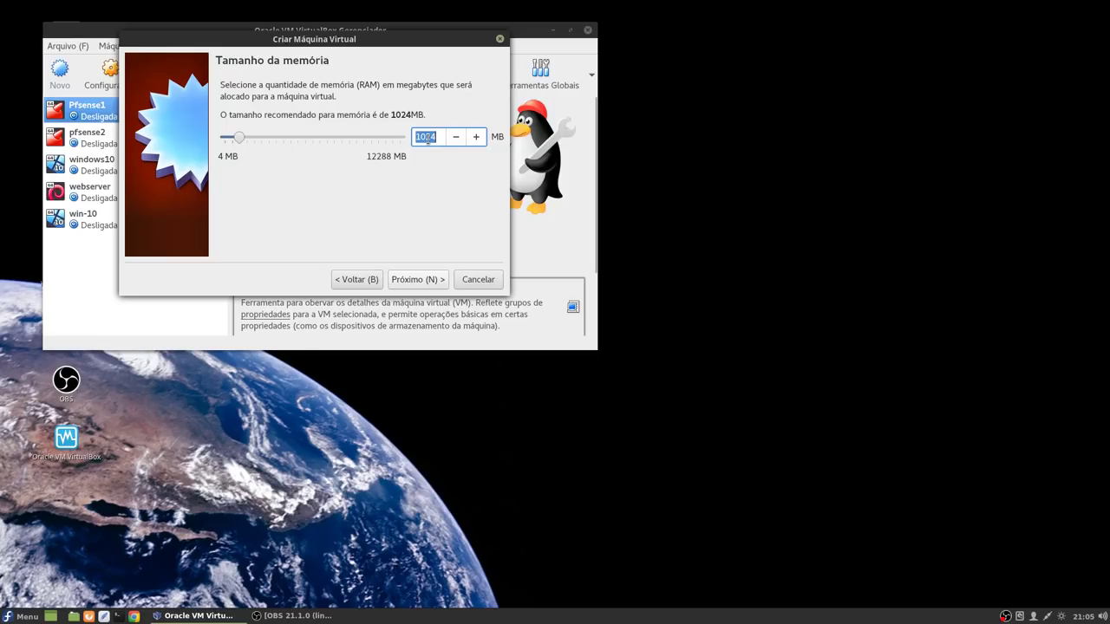
{"action": "type", "text": "4096"}
{"action": "left_click", "coordinate": [416, 279]}
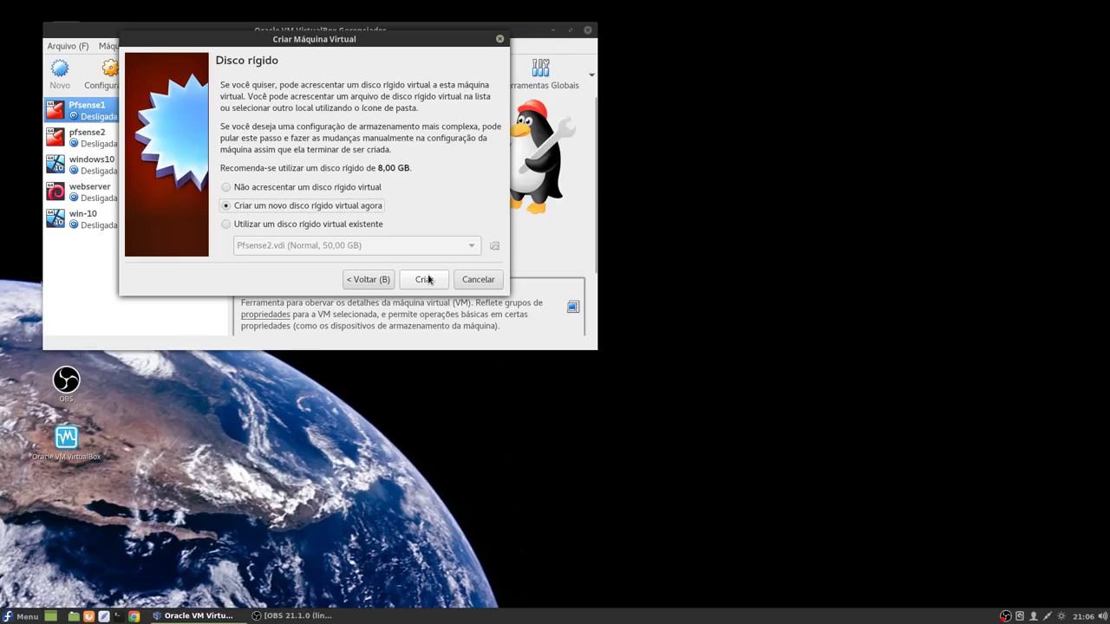
Step: Choose a new dynamically allocated VDI hard disk sized 40 GB
{"action": "left_click", "coordinate": [425, 279]}
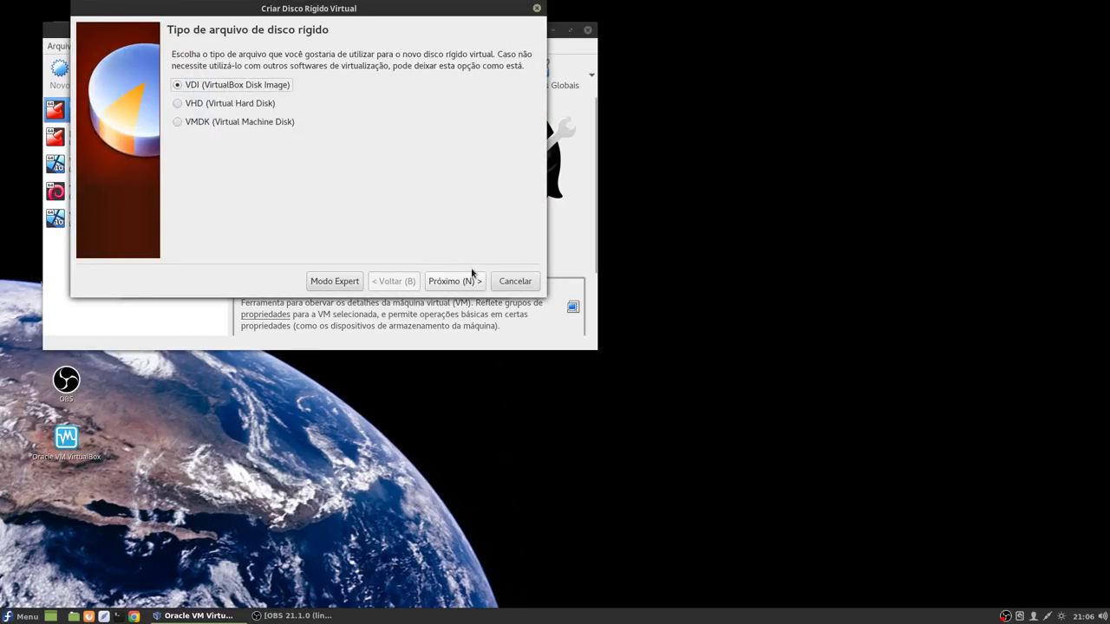
{"action": "left_click", "coordinate": [455, 279]}
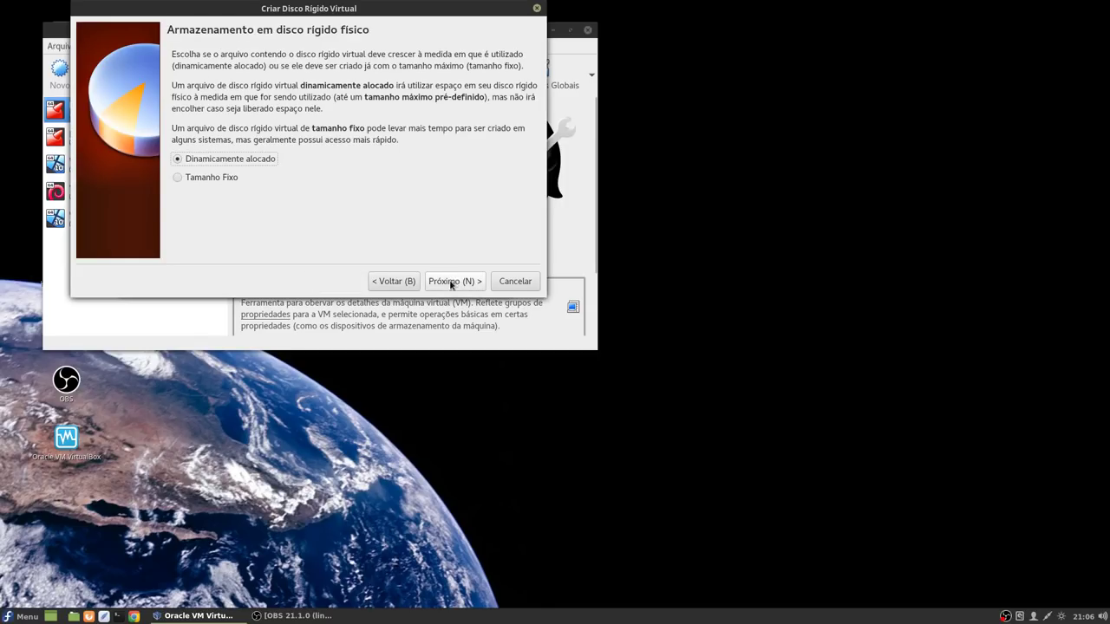
{"action": "left_click", "coordinate": [471, 285]}
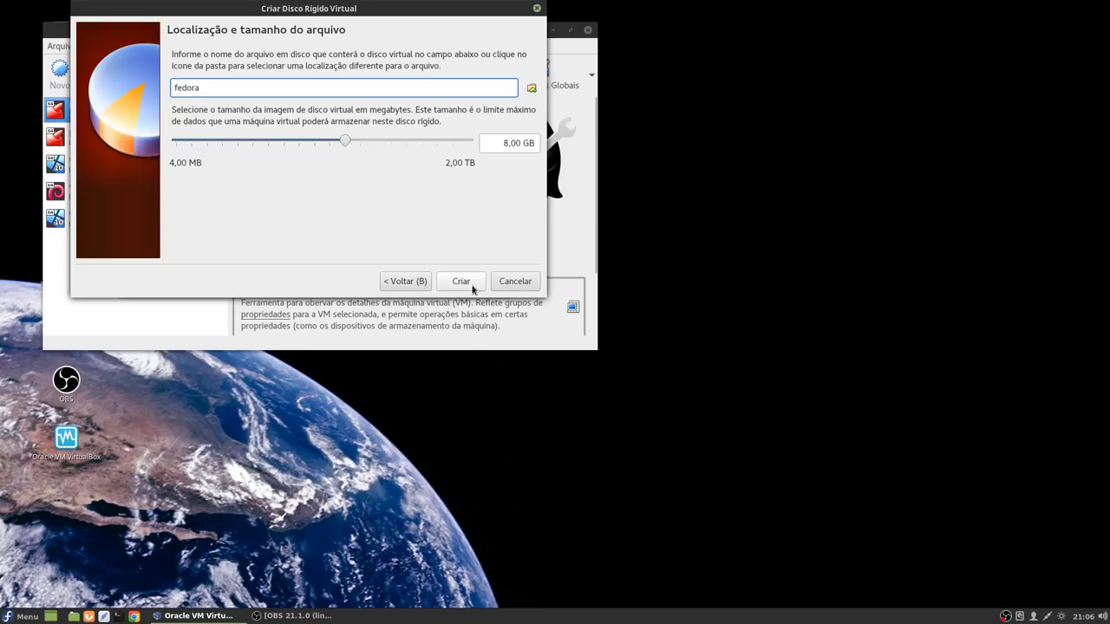
{"action": "left_click", "coordinate": [531, 144]}
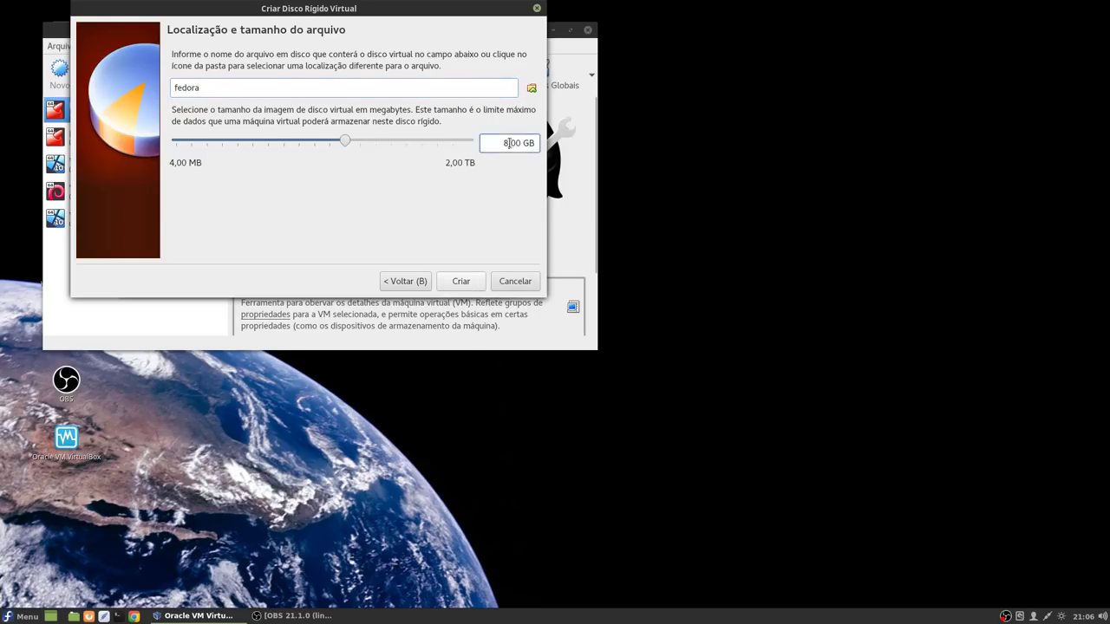
{"action": "type", "text": "40"}
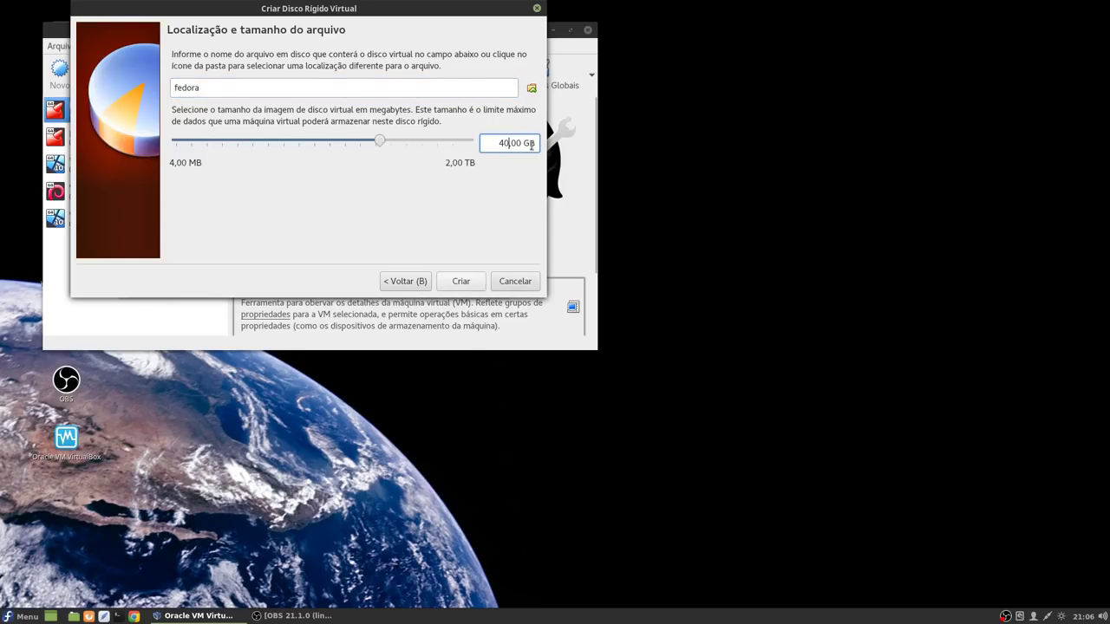
Step: Set the disk file location to /mnt/arquivos/VM/fedora.vdi
{"action": "left_click", "coordinate": [531, 88]}
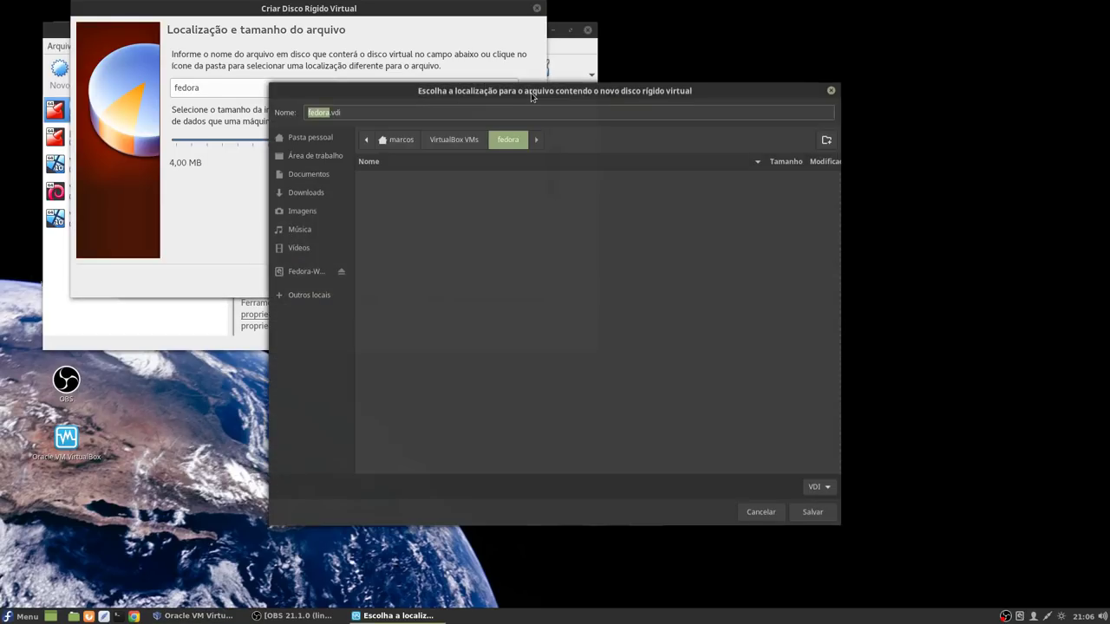
{"action": "left_click", "coordinate": [295, 299]}
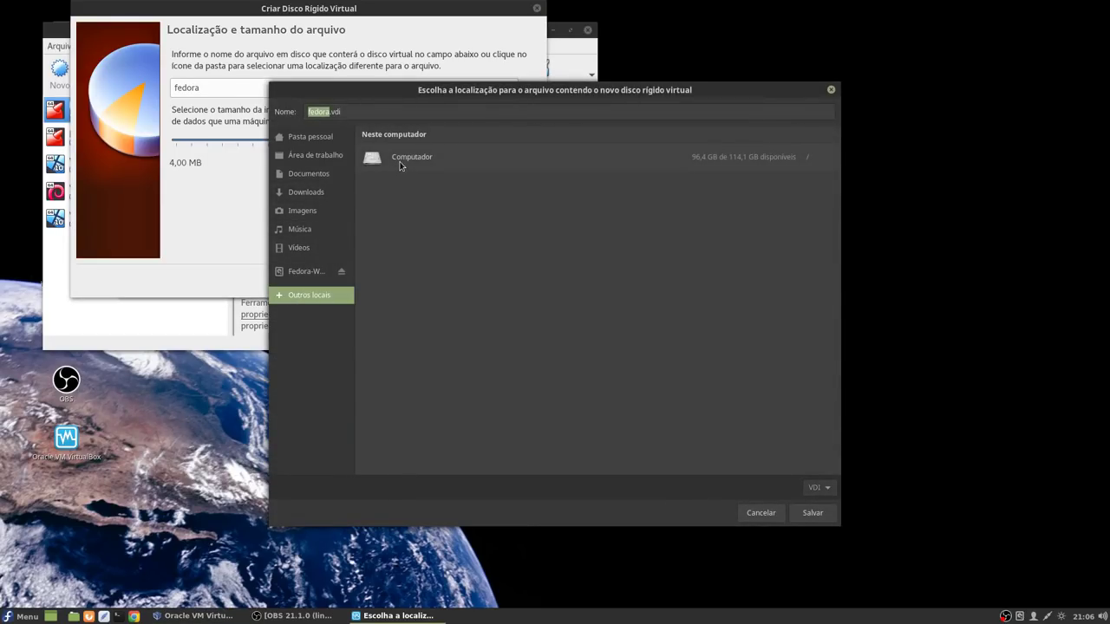
{"action": "left_click", "coordinate": [401, 165]}
{"action": "left_click", "coordinate": [375, 284]}
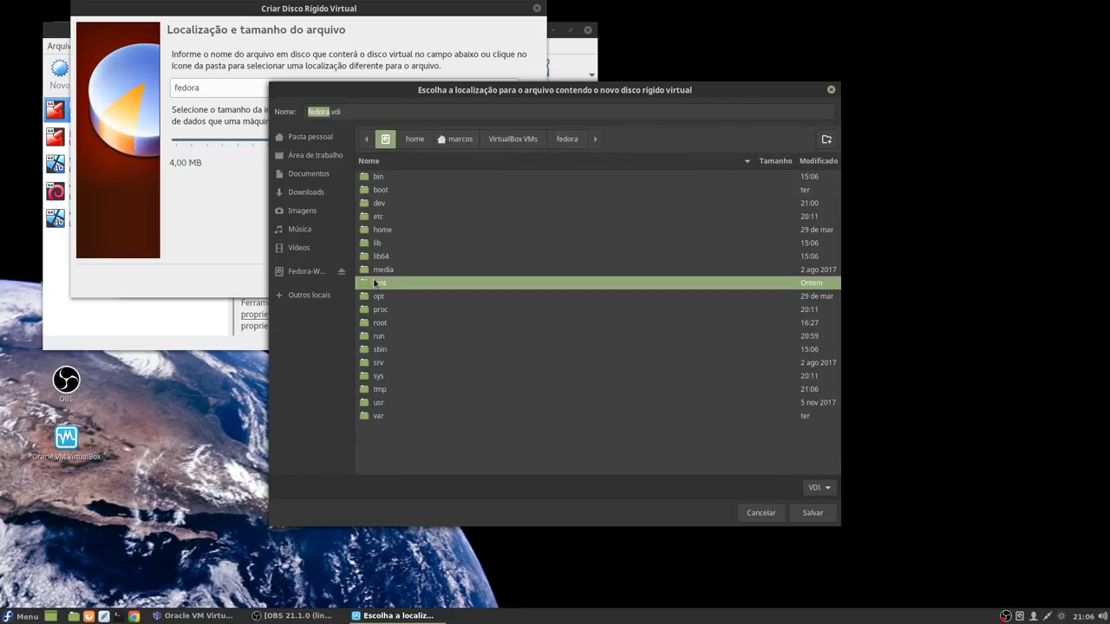
{"action": "double_click", "coordinate": [376, 284]}
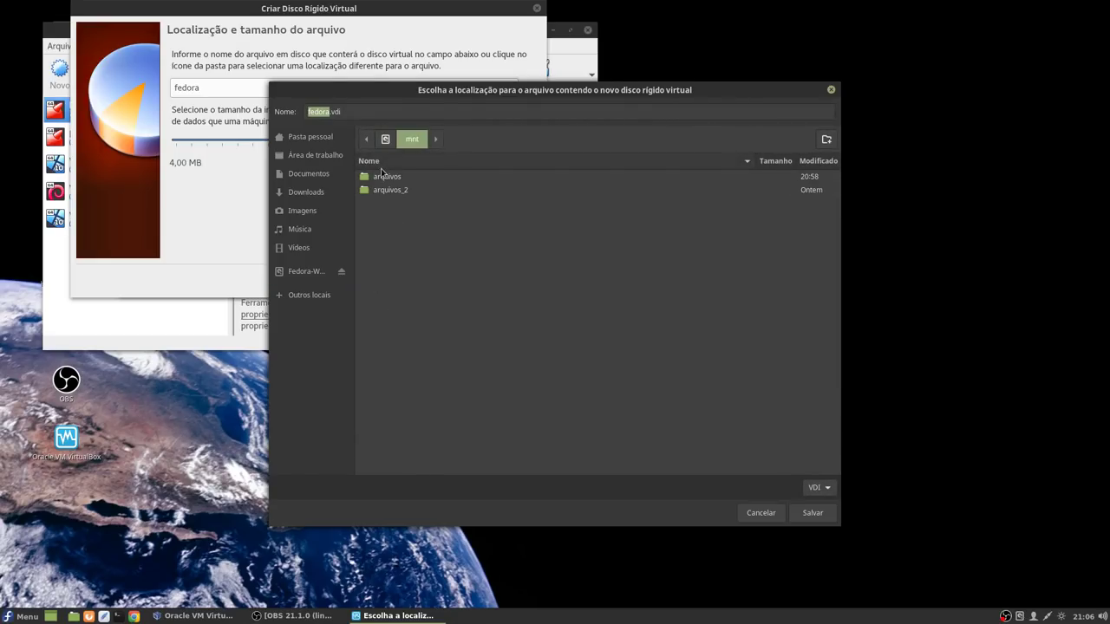
{"action": "double_click", "coordinate": [384, 179]}
{"action": "left_click", "coordinate": [384, 418]}
{"action": "double_click", "coordinate": [384, 418]}
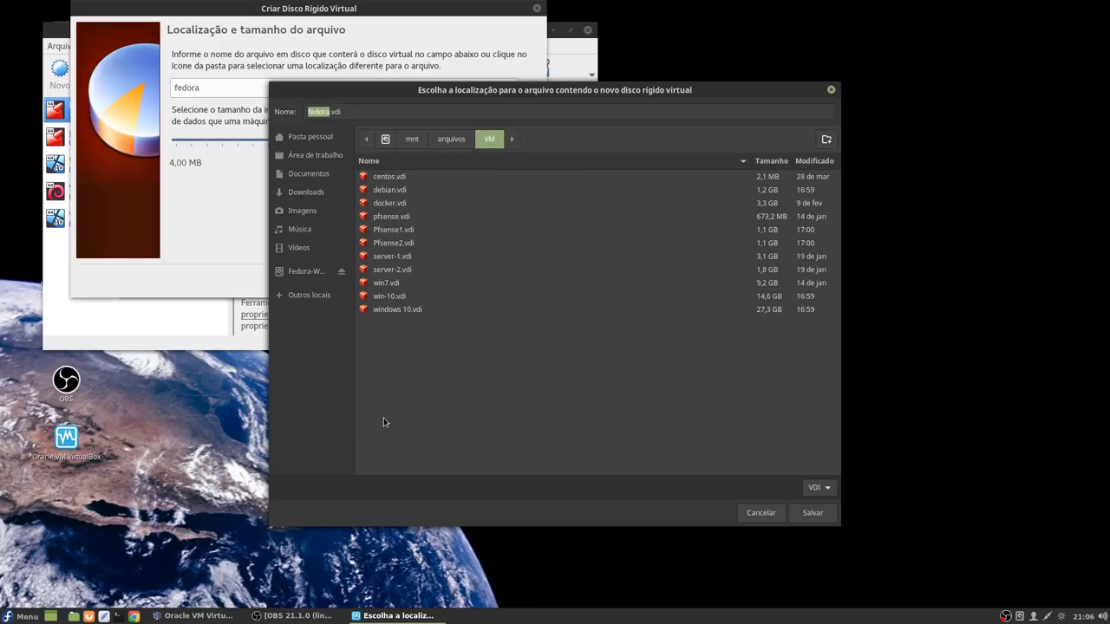
{"action": "left_click", "coordinate": [812, 512]}
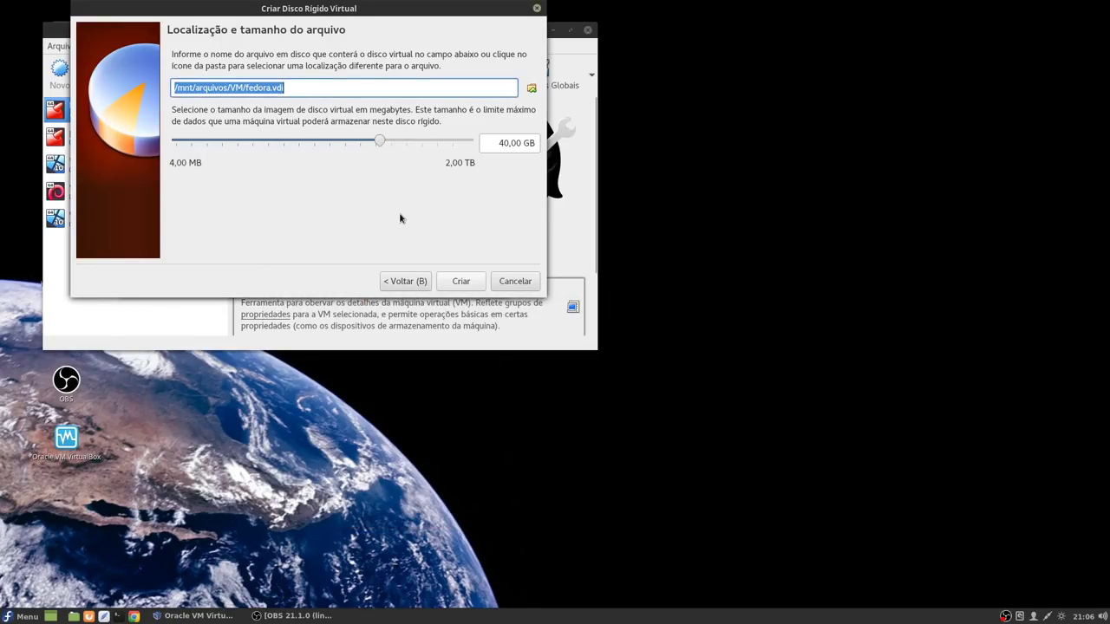
Step: Finish creating the machine and put Óptico first, Disco Rígido second in boot order
{"action": "left_click", "coordinate": [469, 284]}
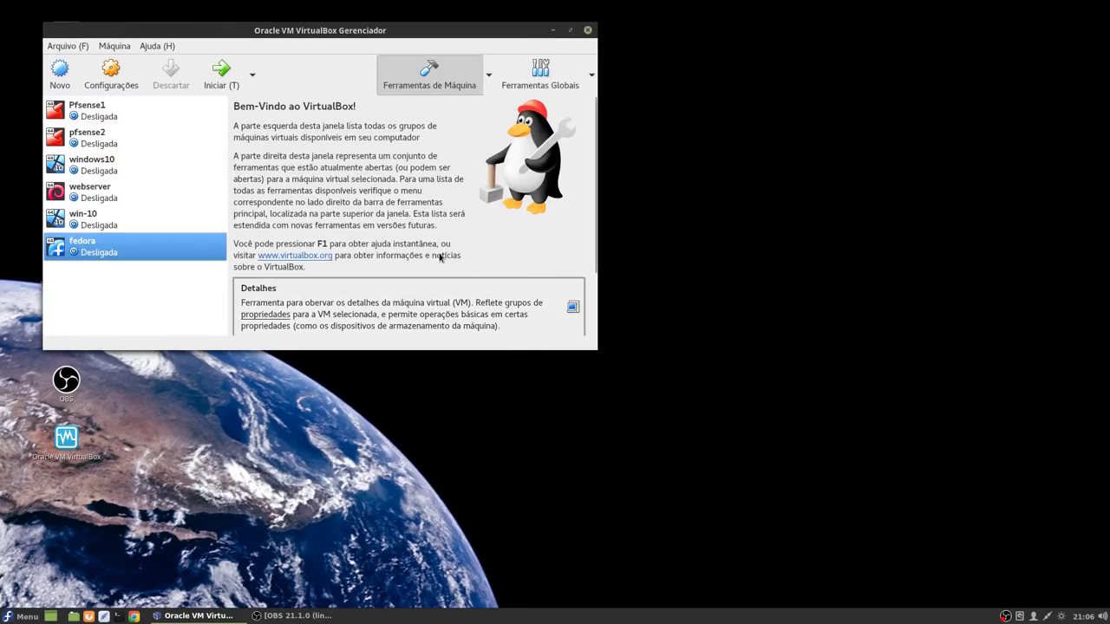
{"action": "left_click", "coordinate": [109, 74]}
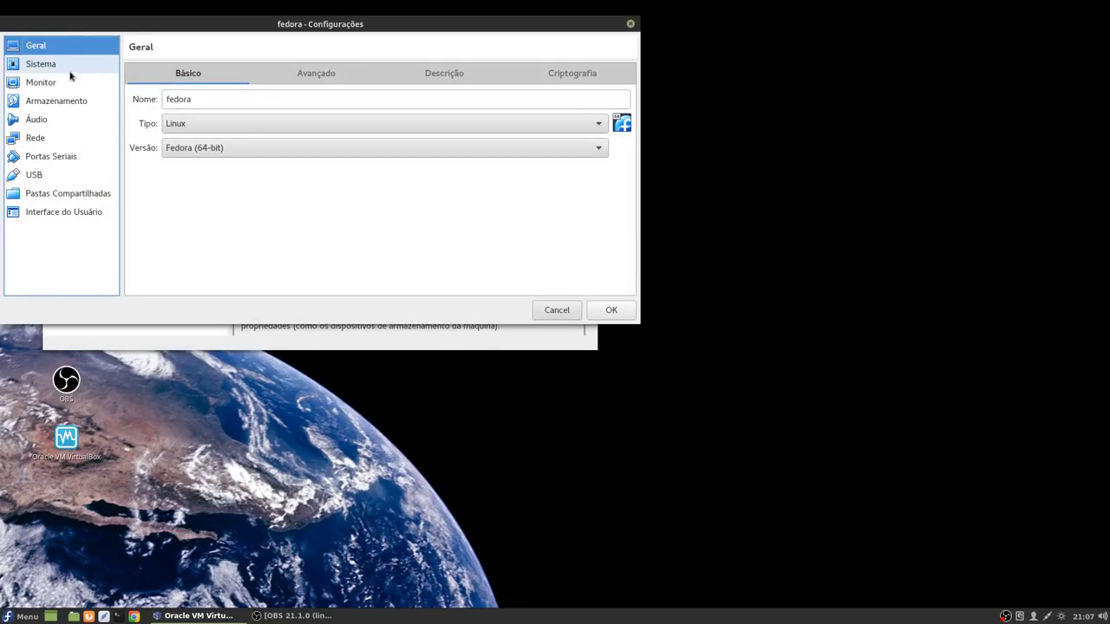
{"action": "left_click", "coordinate": [68, 66]}
{"action": "left_click", "coordinate": [246, 130]}
{"action": "left_click", "coordinate": [273, 144]}
{"action": "left_click", "coordinate": [325, 128]}
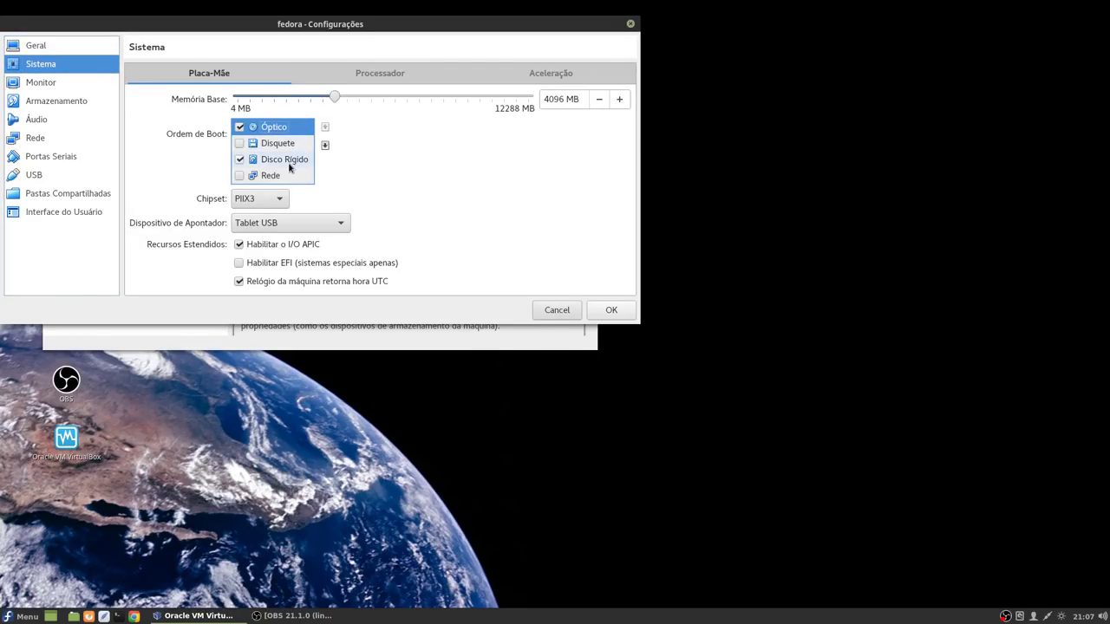
{"action": "left_click", "coordinate": [290, 160]}
{"action": "left_click", "coordinate": [325, 129]}
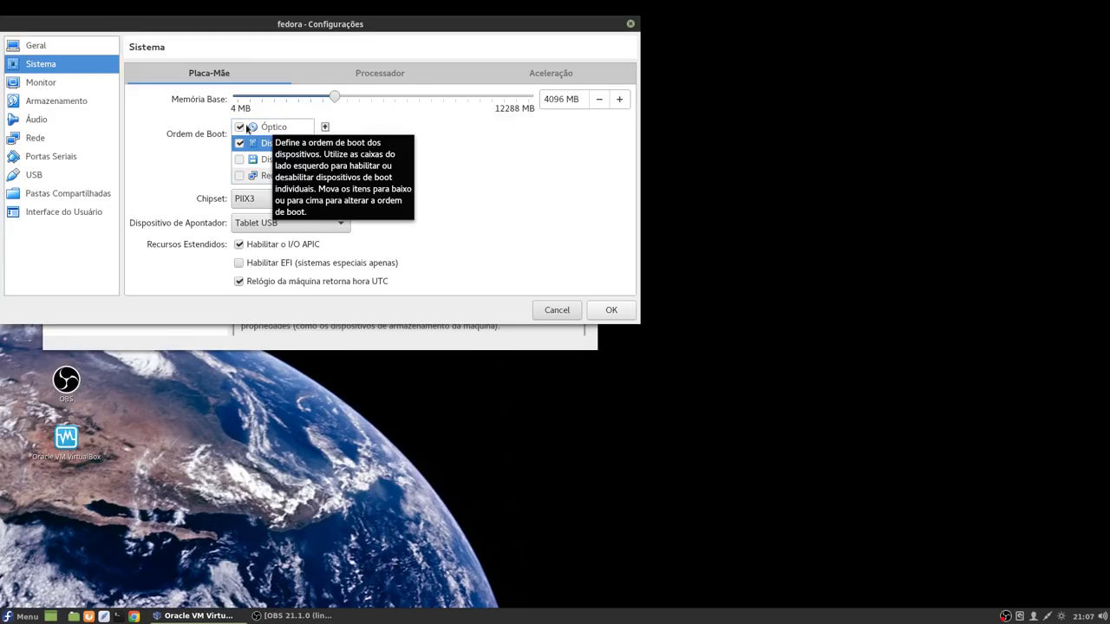
Step: Insert the Fedora Workstation Live ISO into the empty optical drive
{"action": "left_click", "coordinate": [40, 104]}
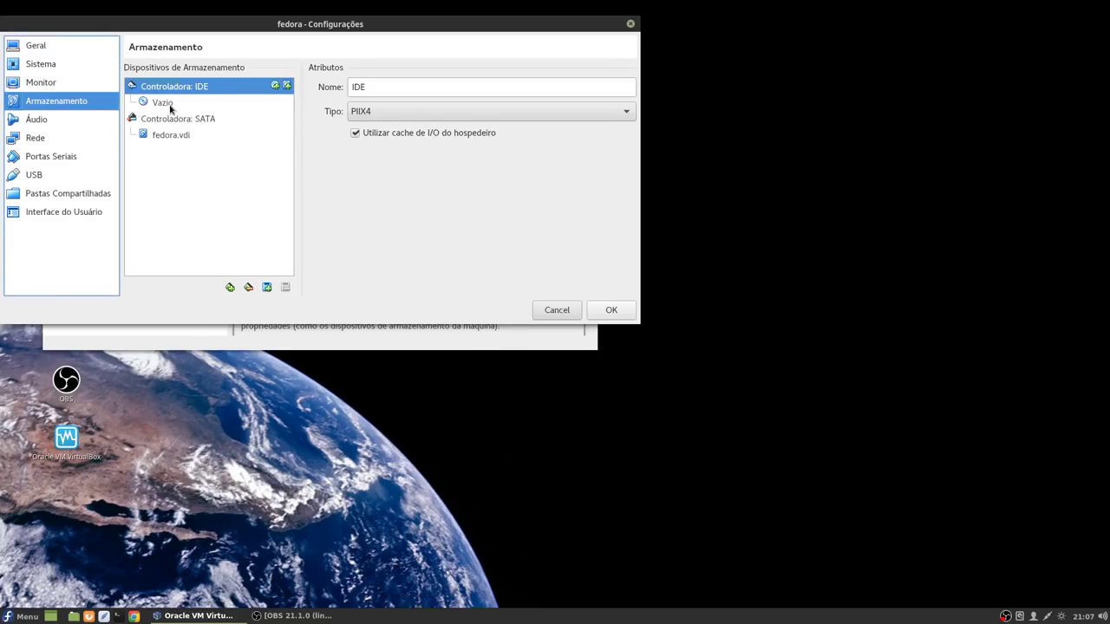
{"action": "left_click", "coordinate": [170, 104]}
{"action": "left_click", "coordinate": [621, 86]}
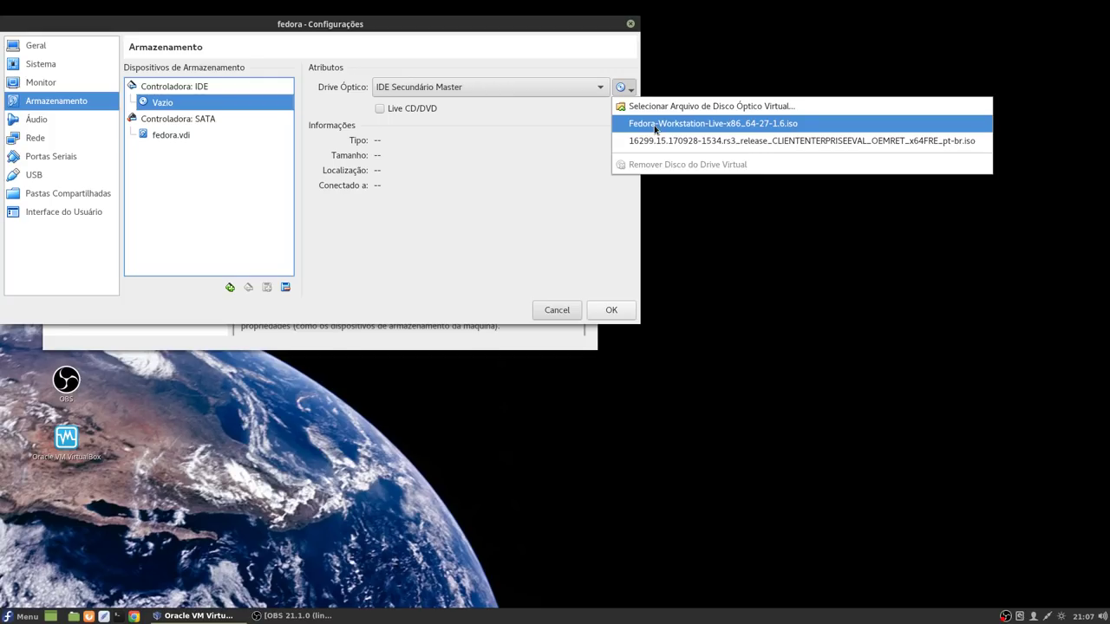
{"action": "left_click", "coordinate": [657, 127]}
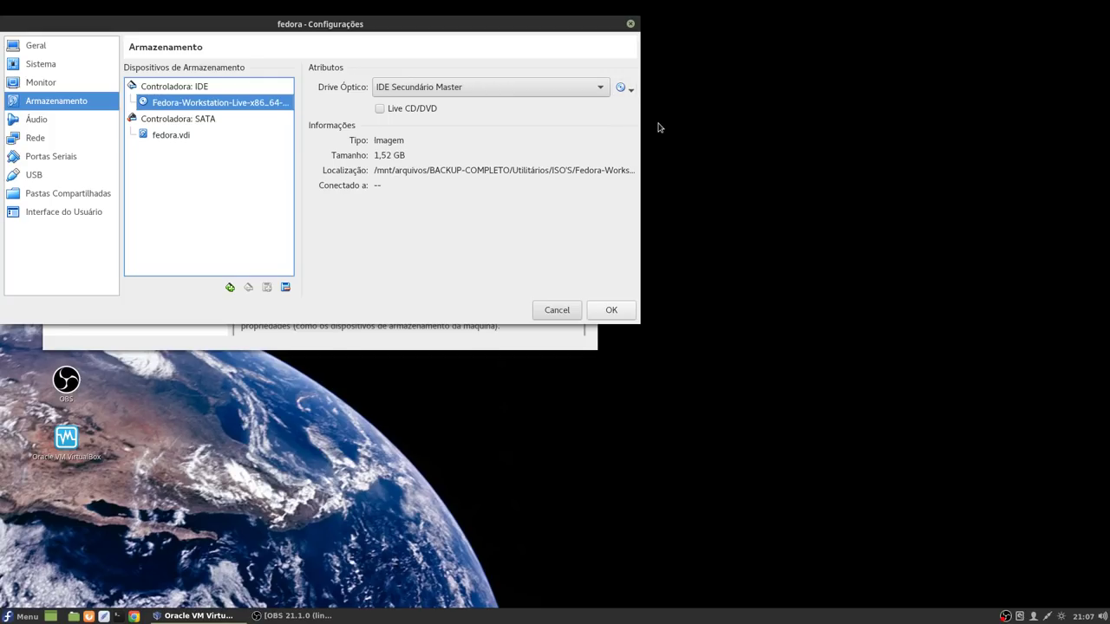
Step: Attach the network adapter in bridged mode with promiscuous mode set to Permitir Tudo
{"action": "left_click", "coordinate": [35, 139]}
{"action": "left_click", "coordinate": [396, 119]}
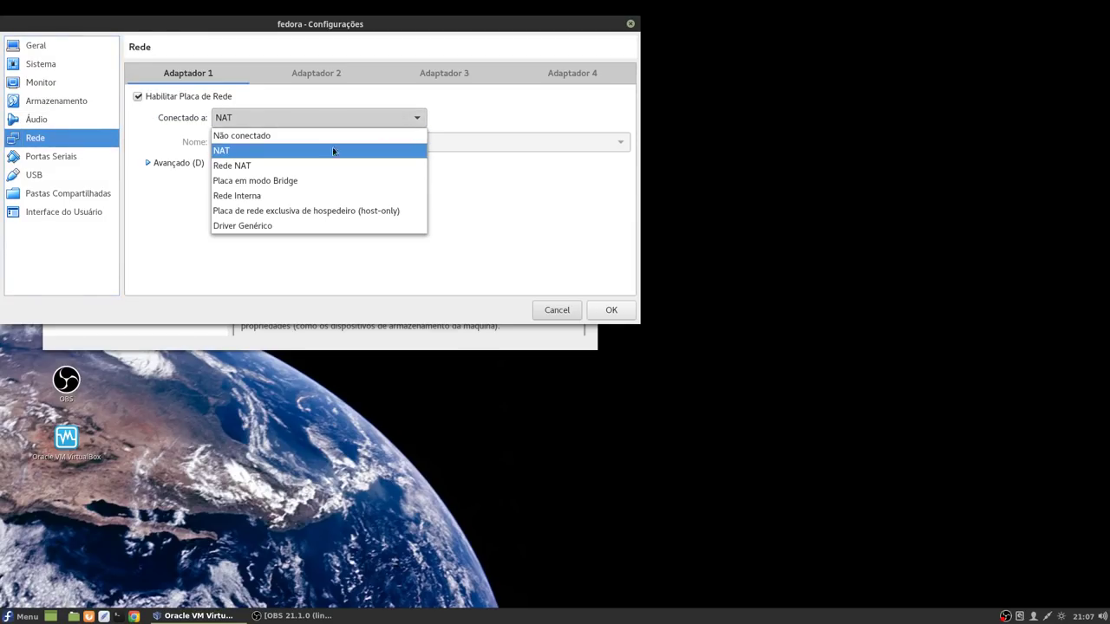
{"action": "left_click", "coordinate": [292, 180]}
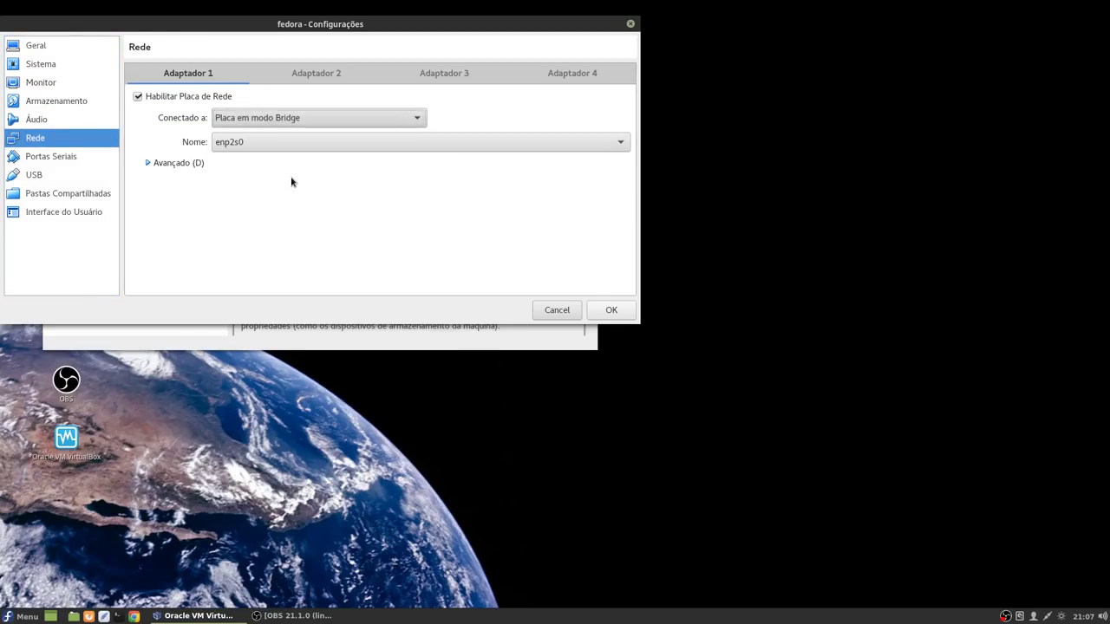
{"action": "left_click", "coordinate": [206, 169]}
{"action": "left_click", "coordinate": [234, 206]}
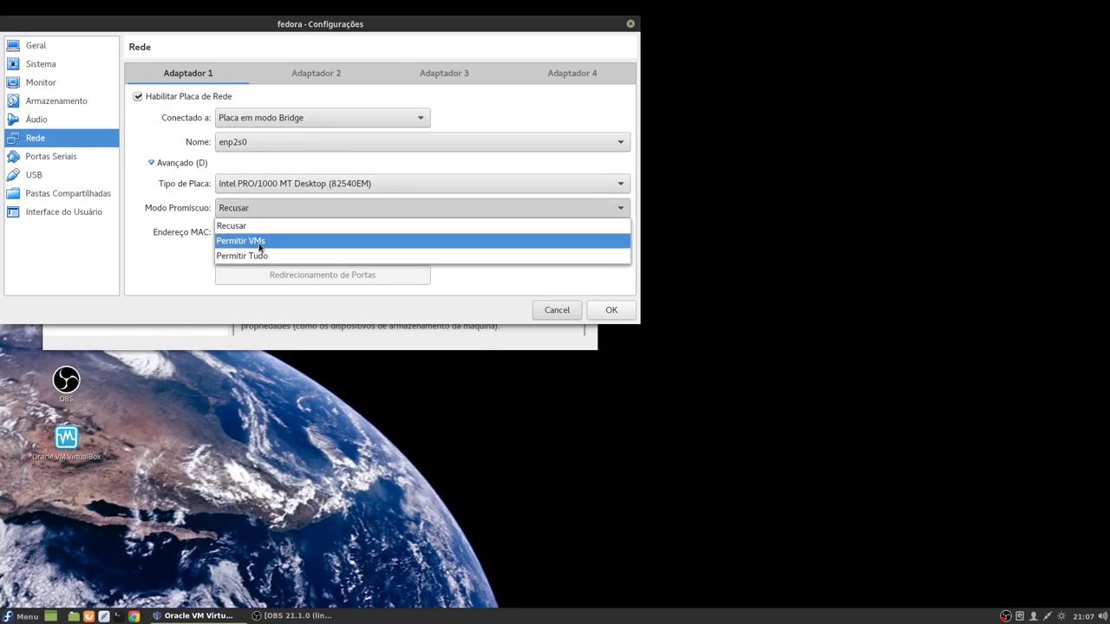
{"action": "left_click", "coordinate": [260, 257]}
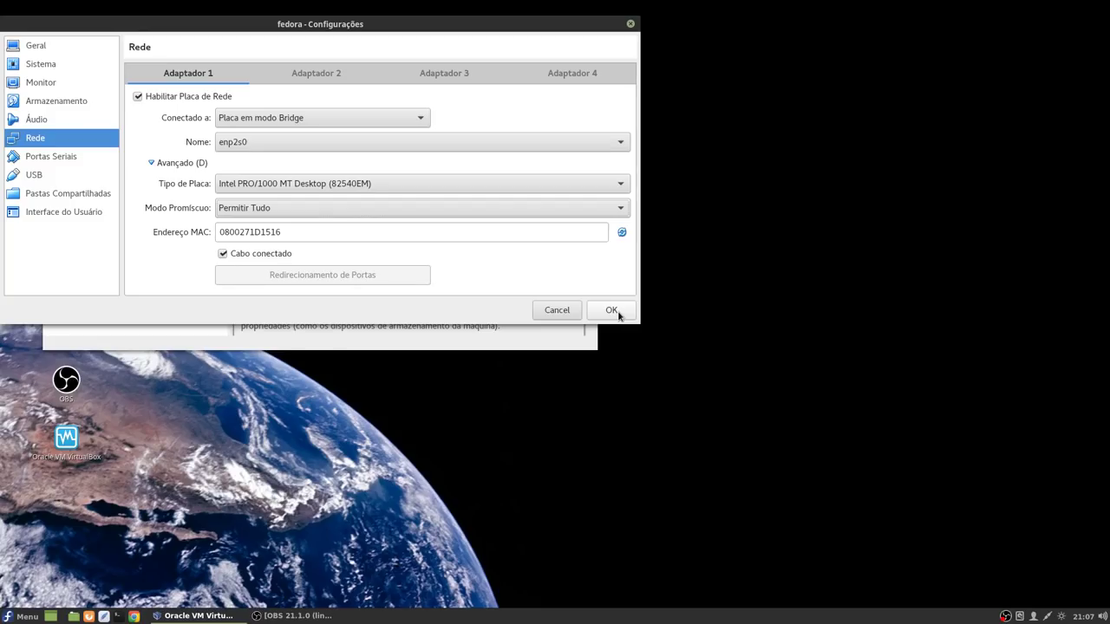
Step: Save the settings and start the fedora VM in scaled display mode
{"action": "left_click", "coordinate": [611, 310]}
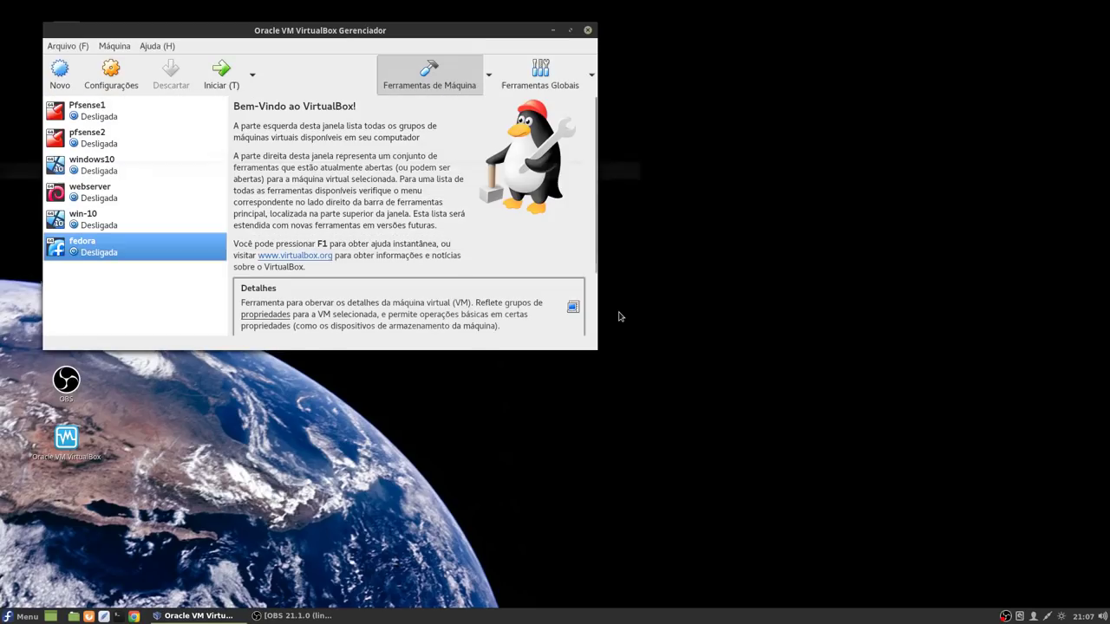
{"action": "left_click", "coordinate": [218, 75]}
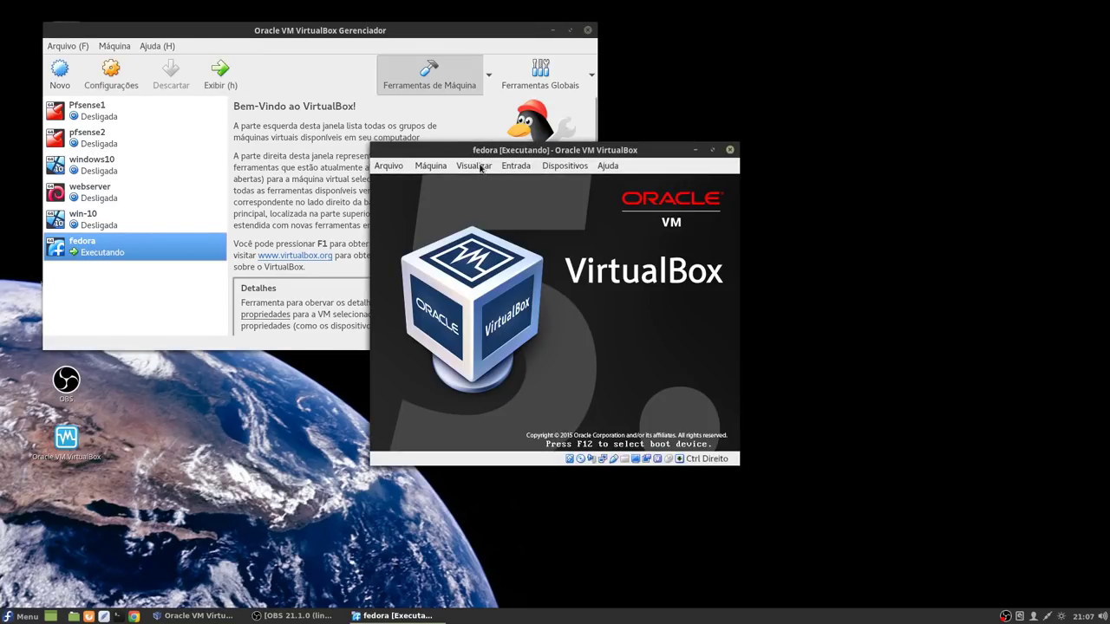
{"action": "left_click", "coordinate": [479, 166]}
{"action": "left_click", "coordinate": [506, 222]}
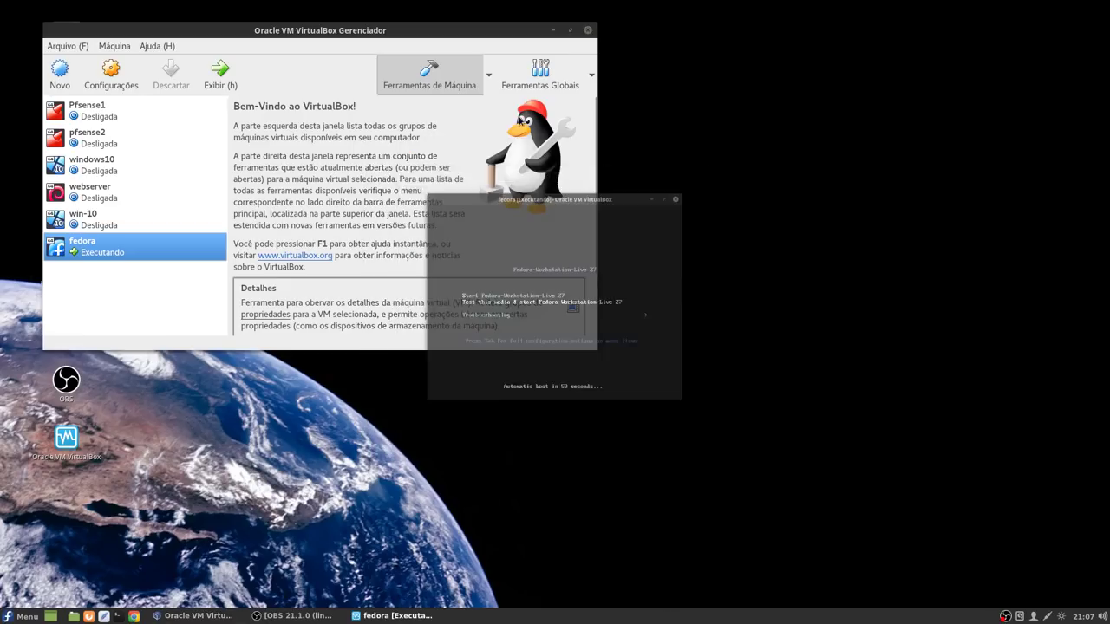
Step: Minimize the Manager, maximize the VM window, and boot Start Fedora-Workstation-Live 27
{"action": "left_click", "coordinate": [553, 30]}
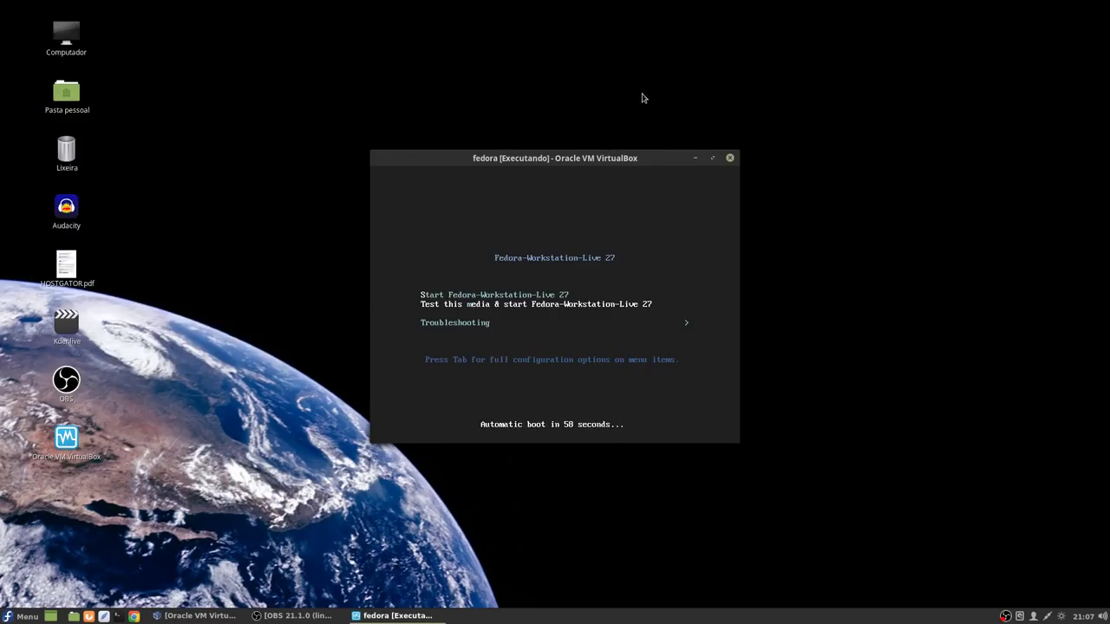
{"action": "left_click", "coordinate": [712, 158]}
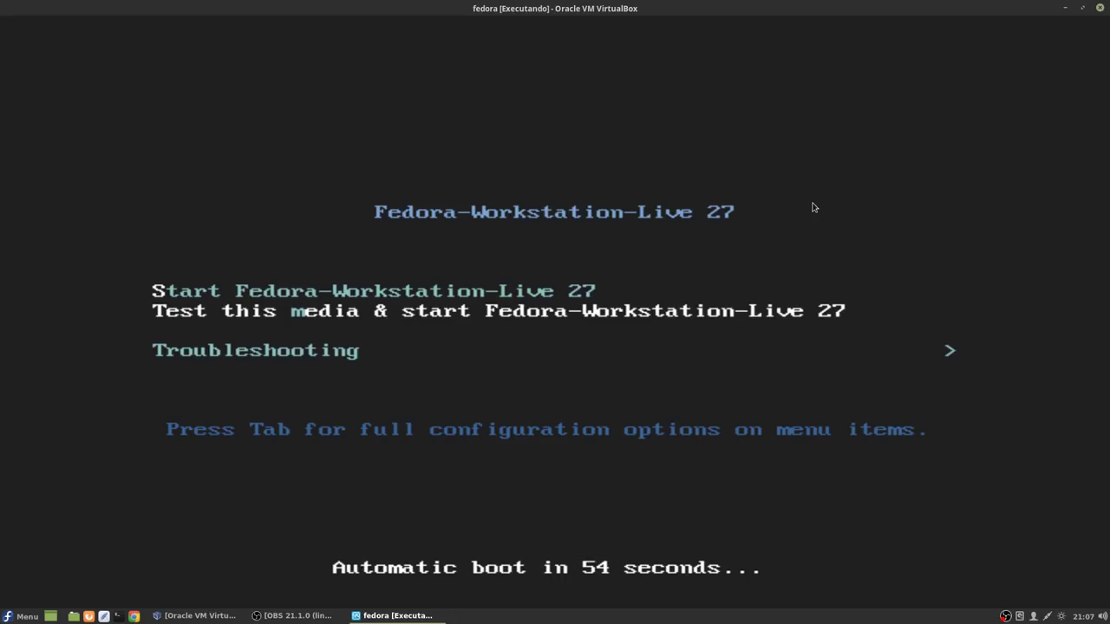
{"action": "key", "text": "Up"}
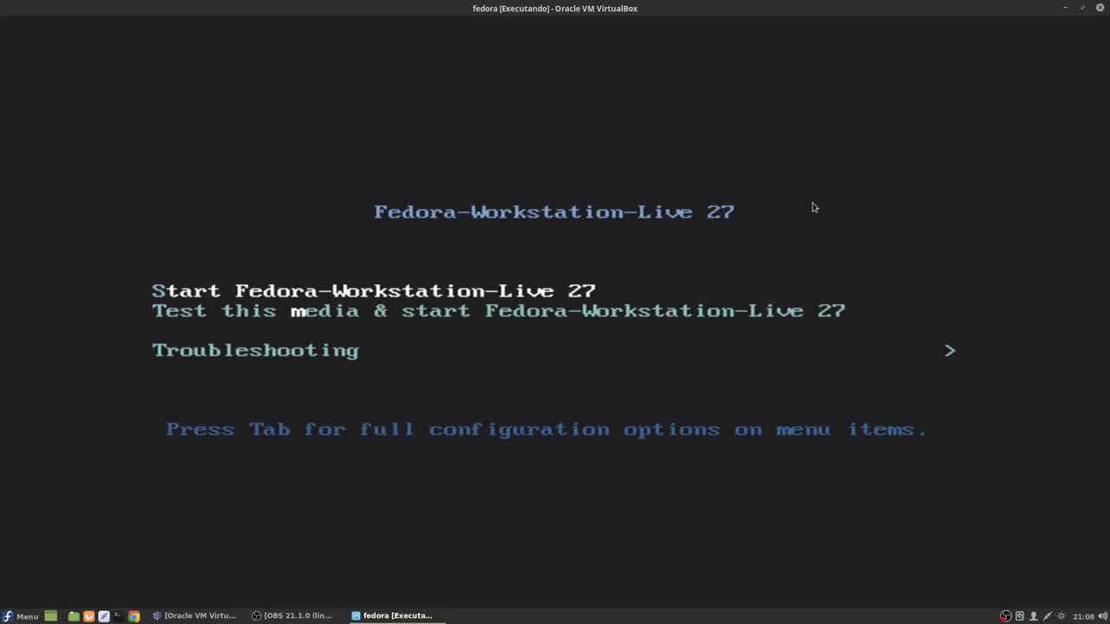
{"action": "key", "text": "Return"}
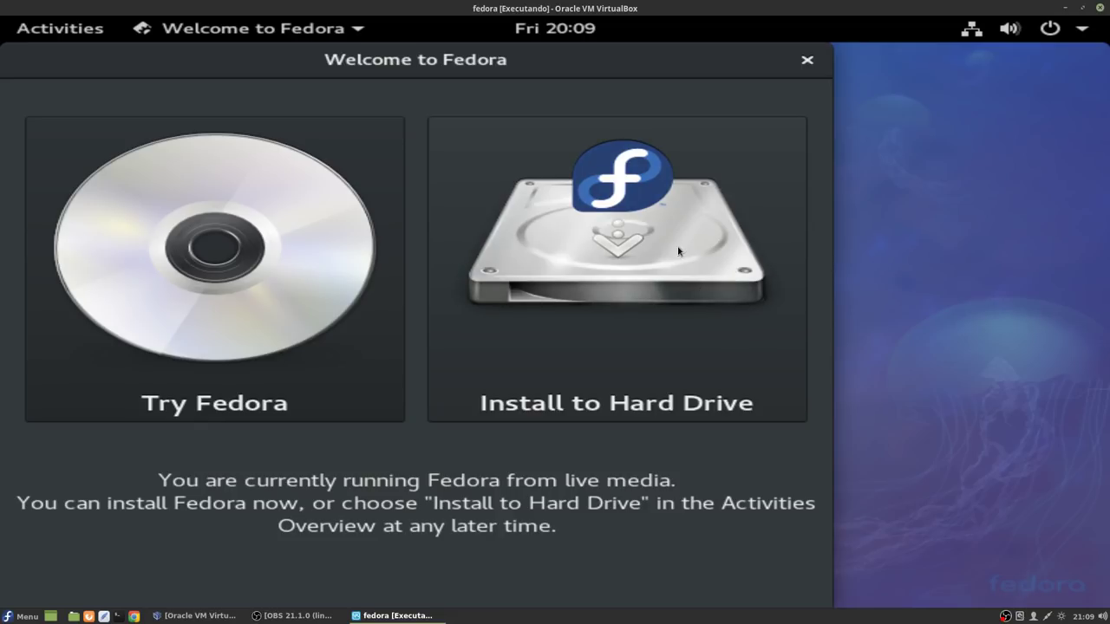
Step: Launch Install to Hard Drive and continue with Português (Brasil) as the language
{"action": "left_click", "coordinate": [594, 232]}
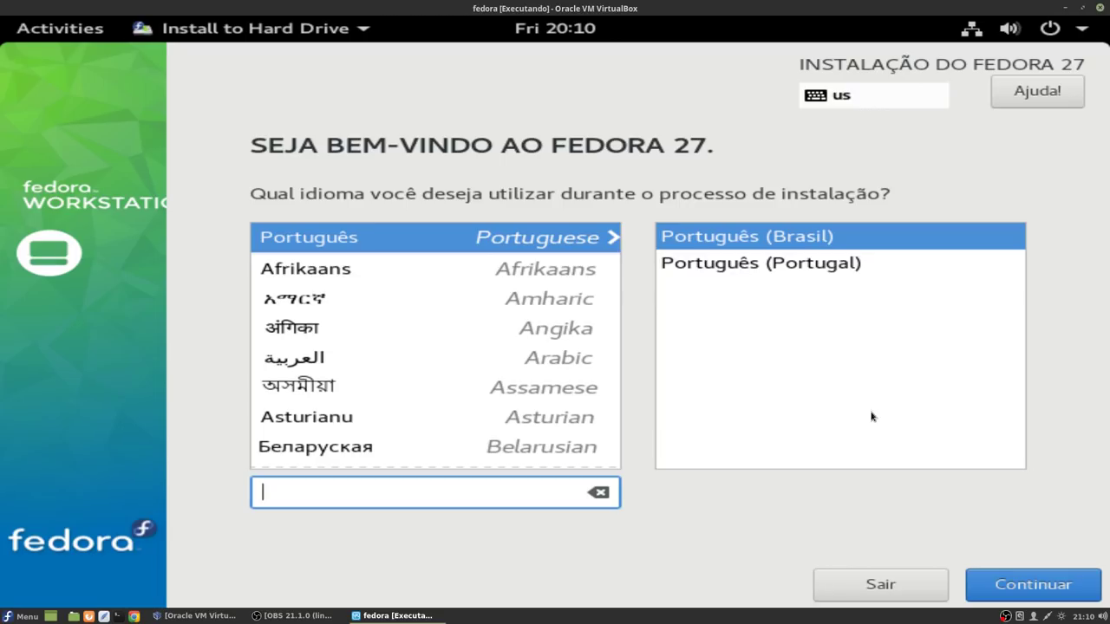
{"action": "left_click", "coordinate": [1026, 588]}
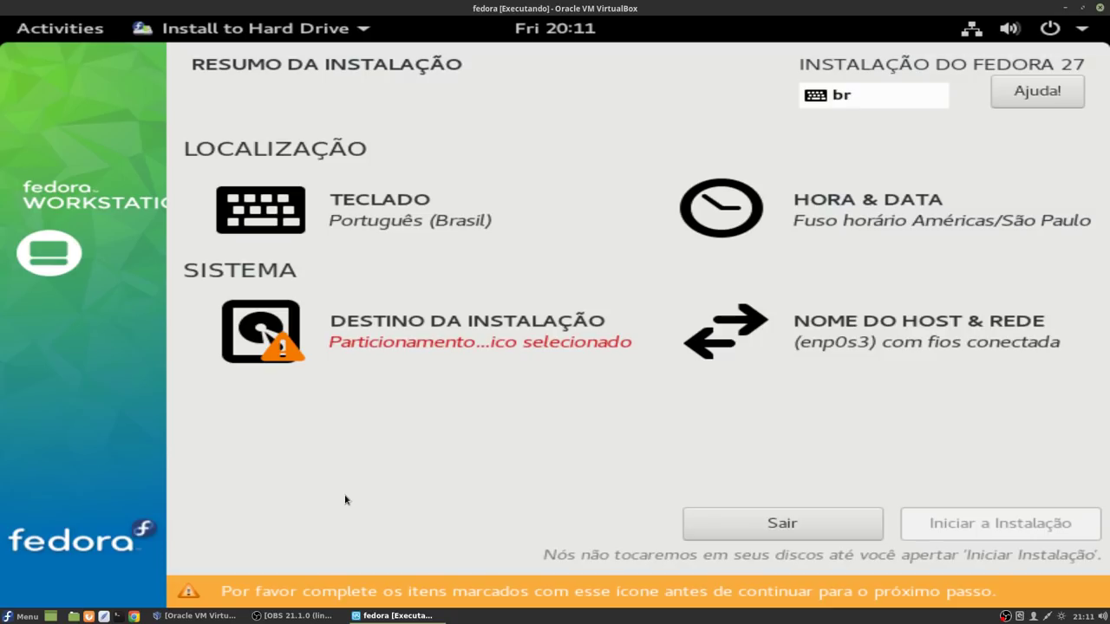
Step: Choose Personalizado storage configuration for the 40 GiB disk to enter manual partitioning
{"action": "left_click", "coordinate": [424, 334]}
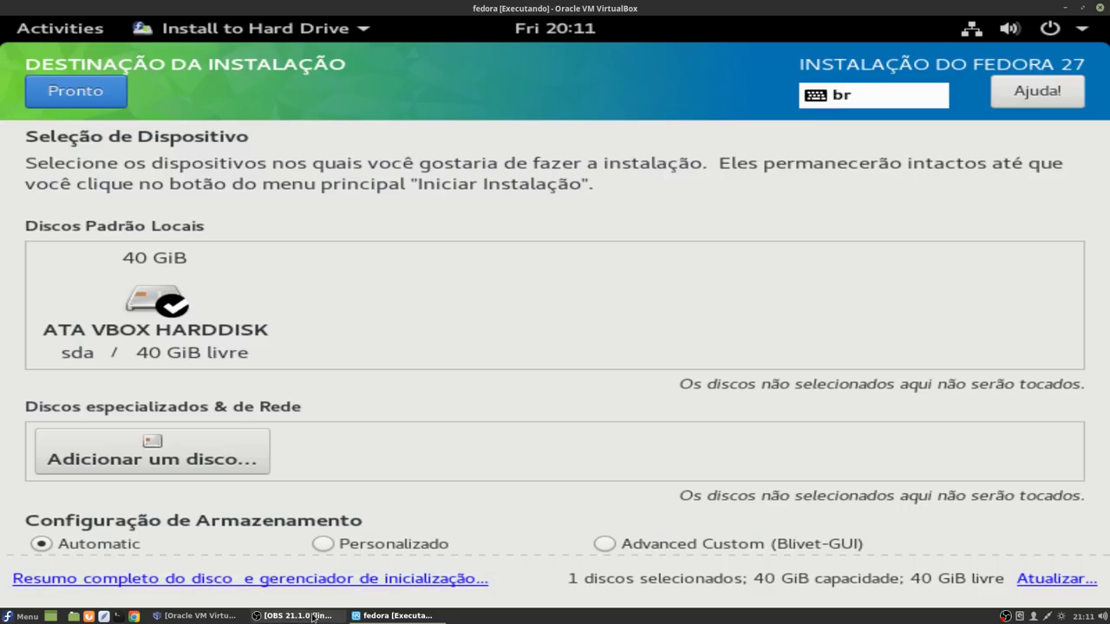
{"action": "left_click", "coordinate": [330, 546]}
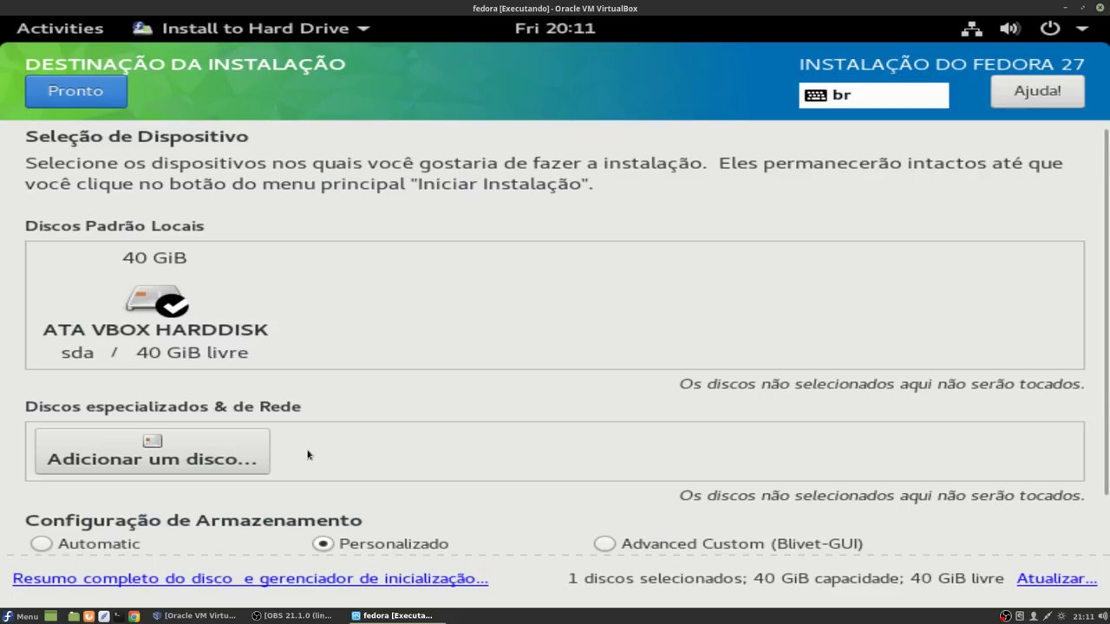
{"action": "left_click", "coordinate": [80, 91]}
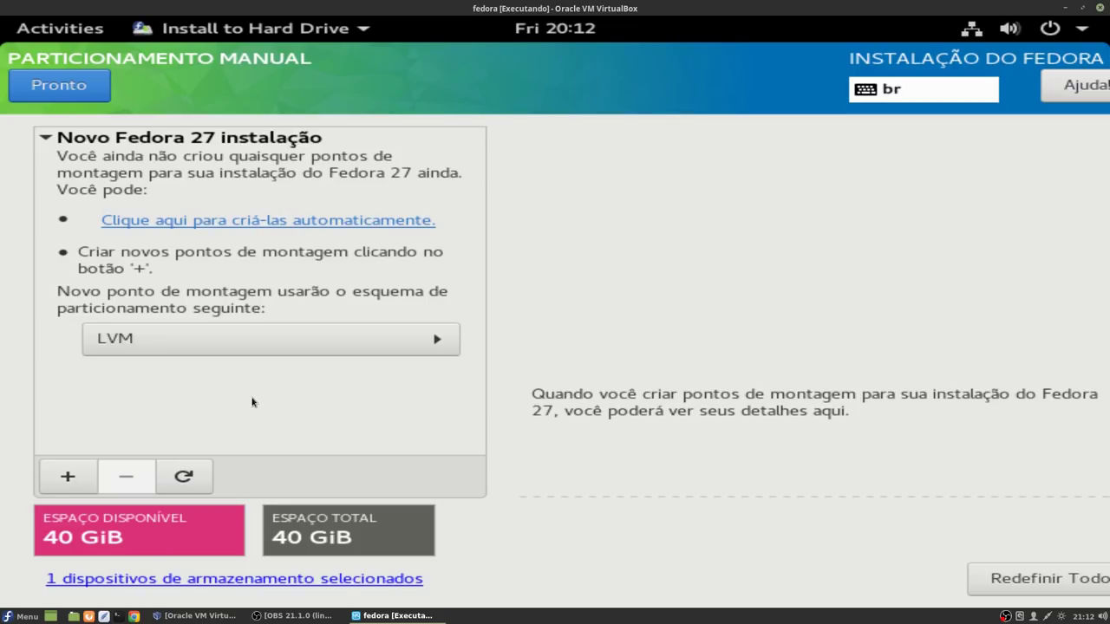
Step: Add a /boot mount point with 550 MB capacity
{"action": "left_click", "coordinate": [67, 477]}
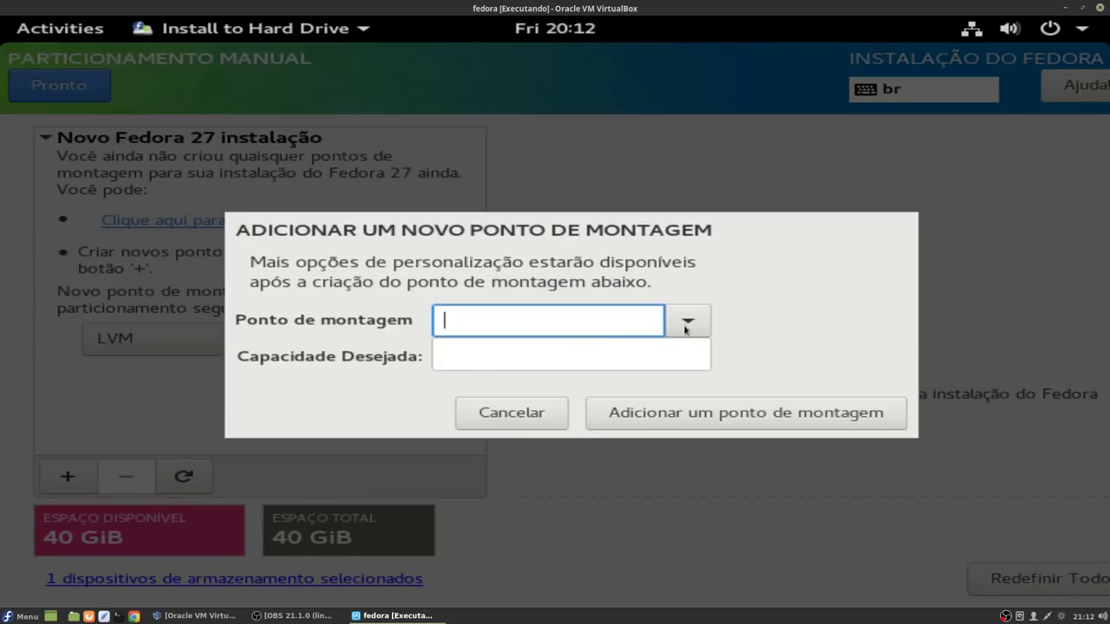
{"action": "left_click", "coordinate": [687, 320]}
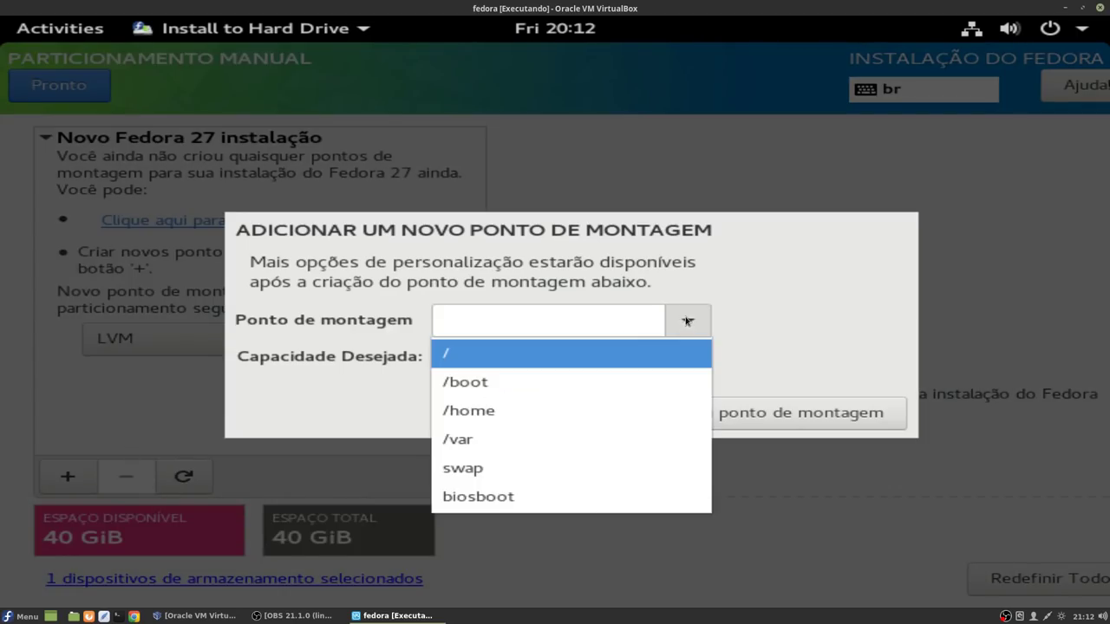
{"action": "left_click", "coordinate": [497, 379]}
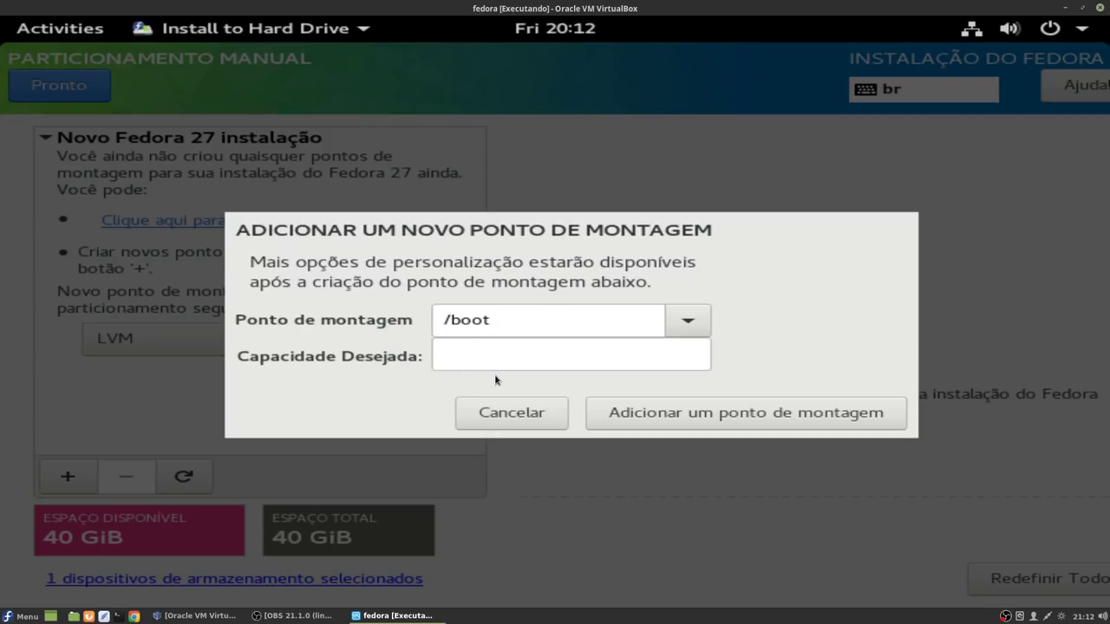
{"action": "left_click", "coordinate": [507, 363]}
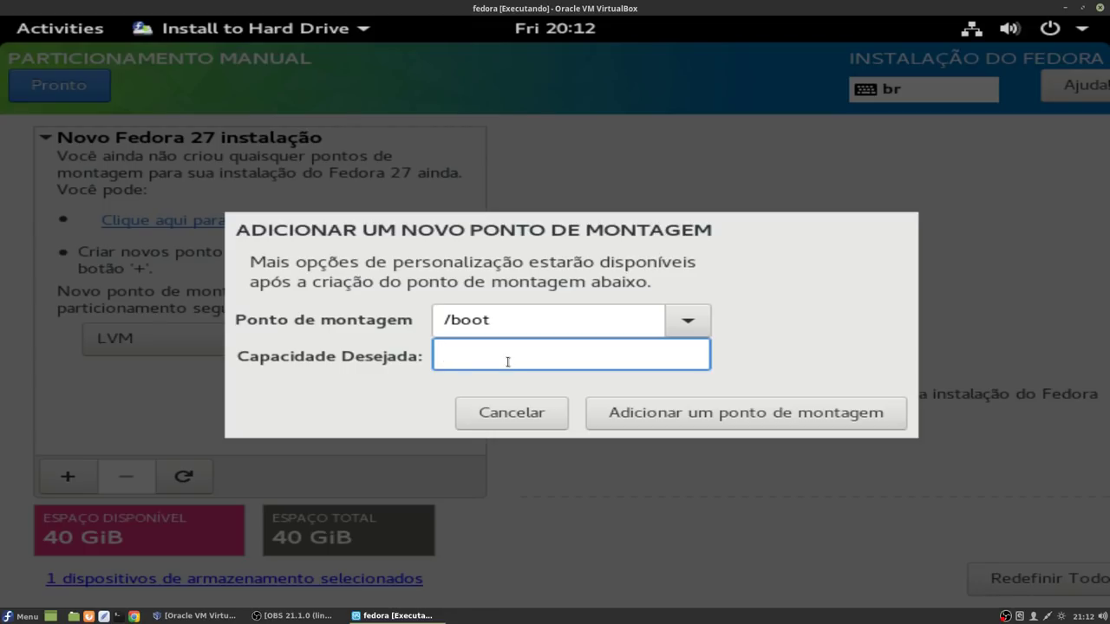
{"action": "type", "text": "550 MB"}
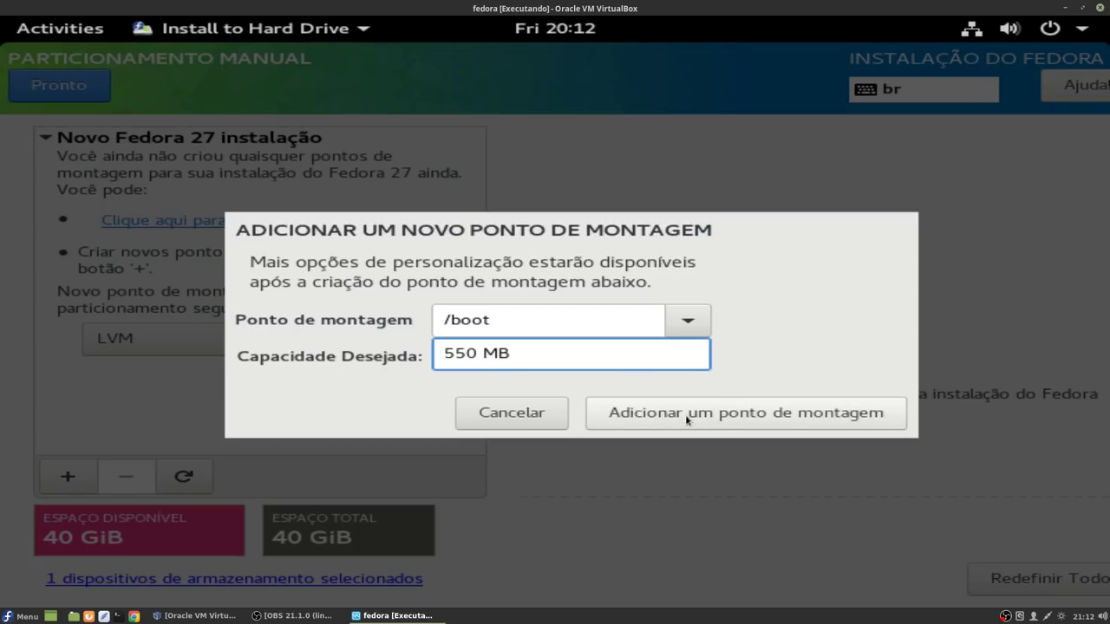
{"action": "left_click", "coordinate": [686, 421]}
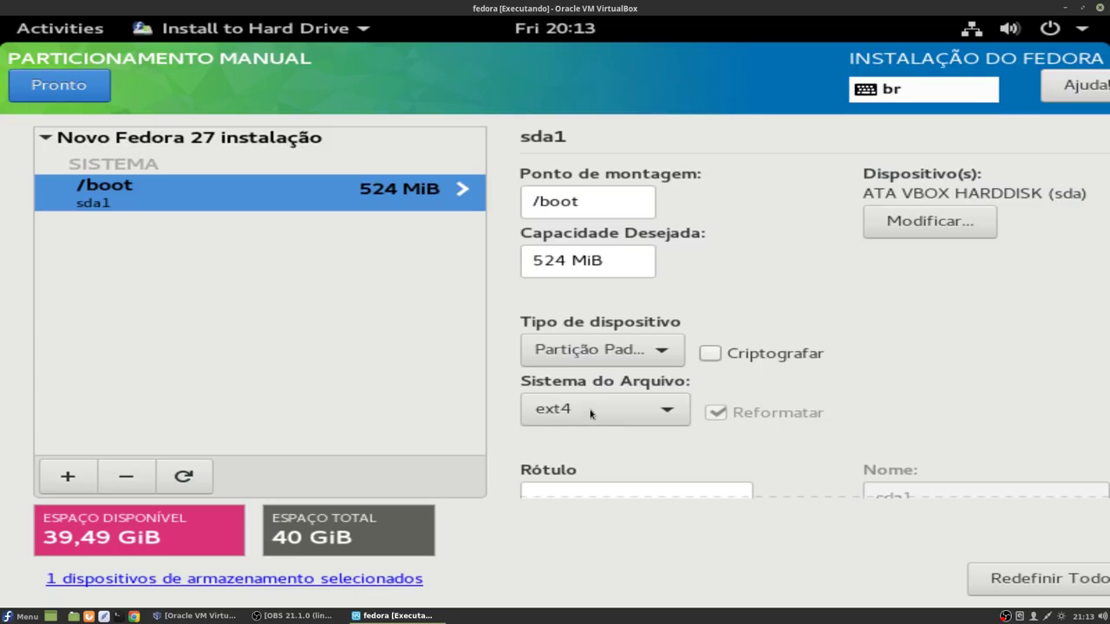
Step: Add a swap mount point with 3 GB capacity
{"action": "left_click", "coordinate": [68, 476]}
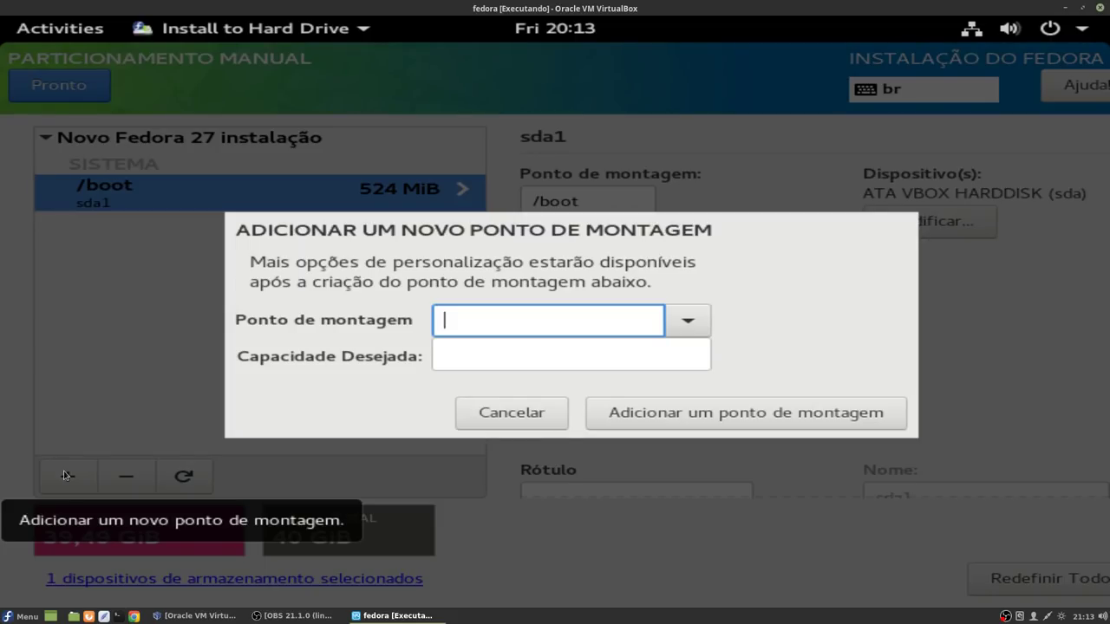
{"action": "left_click", "coordinate": [685, 324]}
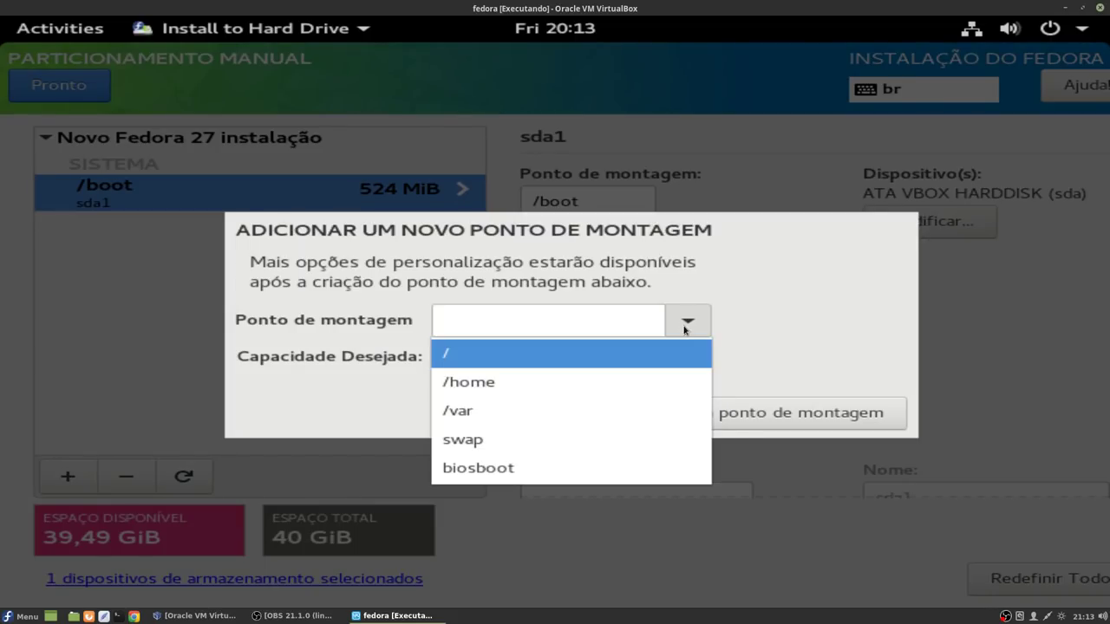
{"action": "left_click", "coordinate": [458, 439]}
{"action": "left_click", "coordinate": [496, 355]}
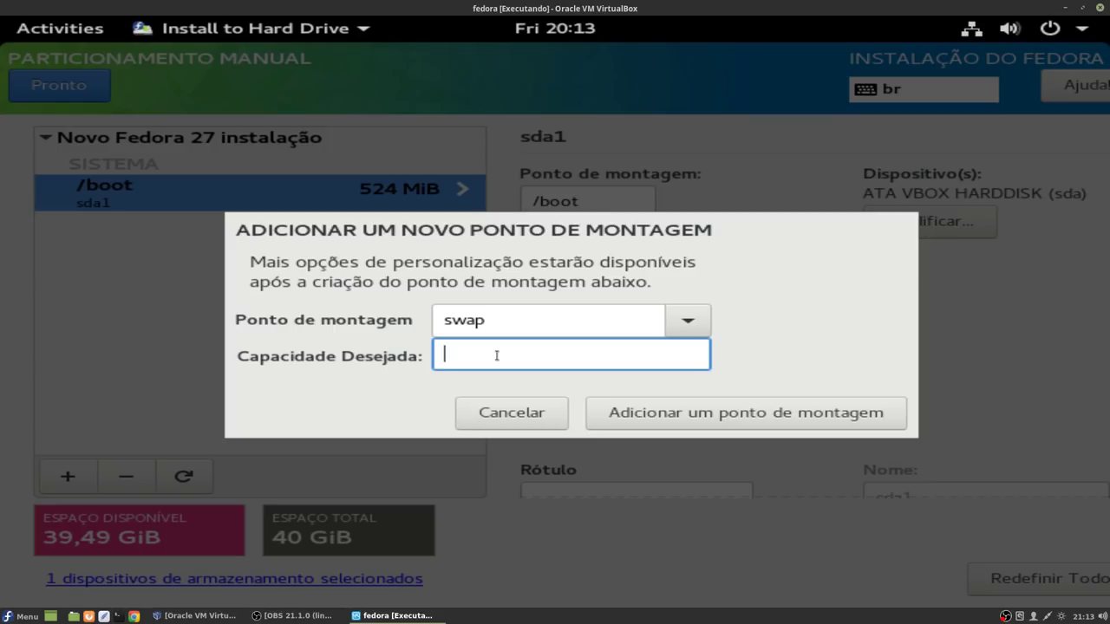
{"action": "type", "text": "3 GB"}
{"action": "left_click", "coordinate": [691, 420]}
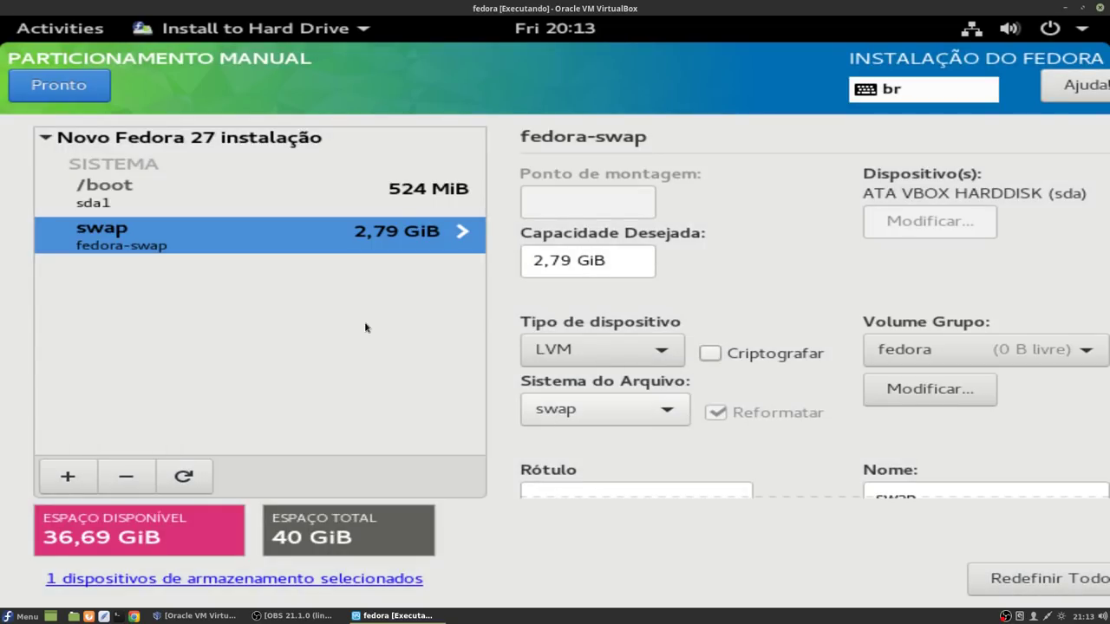
Step: Add a / root mount point with the remaining space and accept the partitioning changes
{"action": "left_click", "coordinate": [67, 475]}
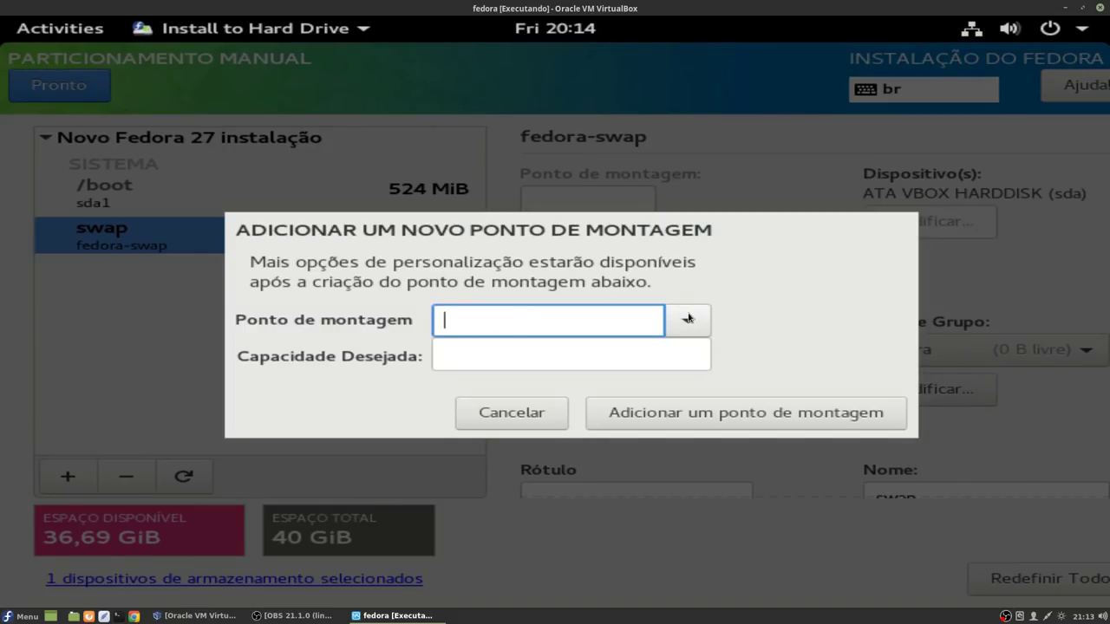
{"action": "left_click", "coordinate": [688, 318]}
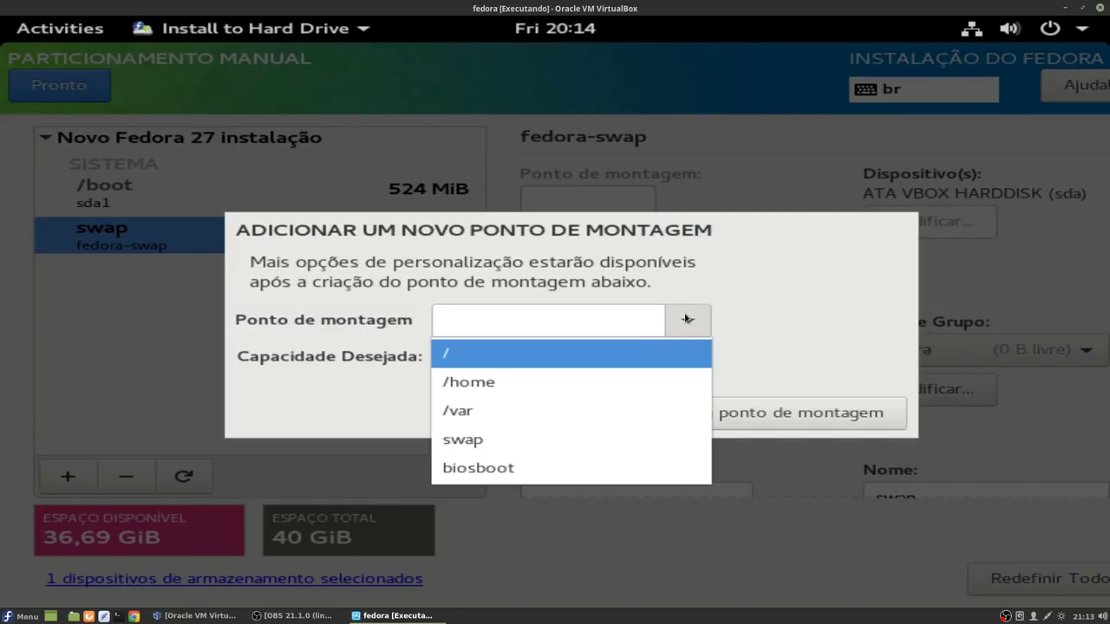
{"action": "left_click", "coordinate": [521, 352]}
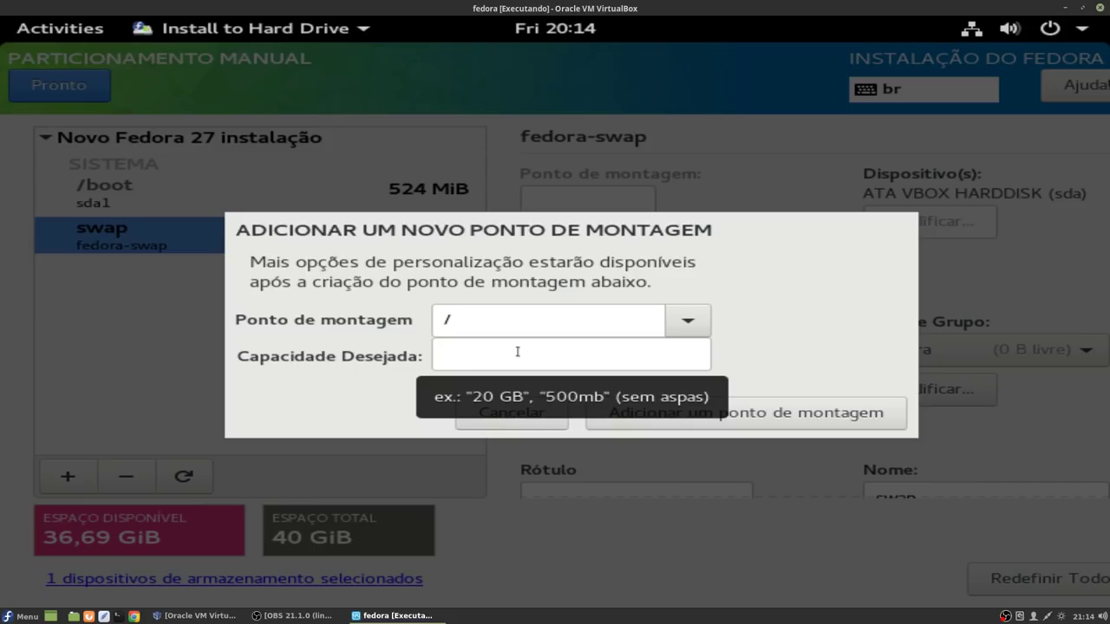
{"action": "left_click", "coordinate": [599, 356]}
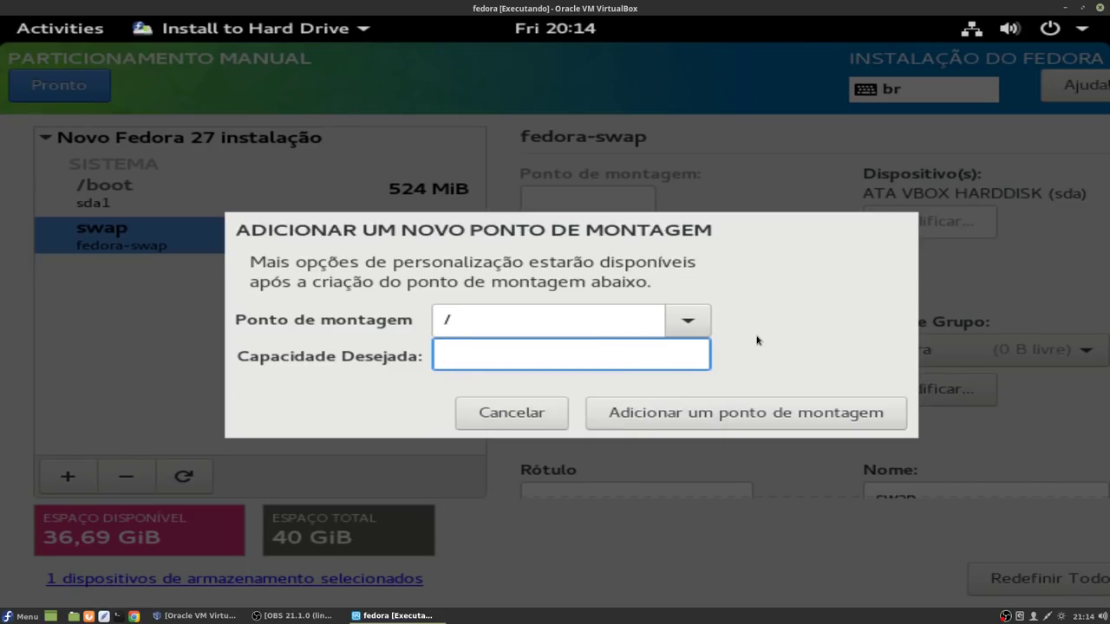
{"action": "left_click", "coordinate": [713, 413]}
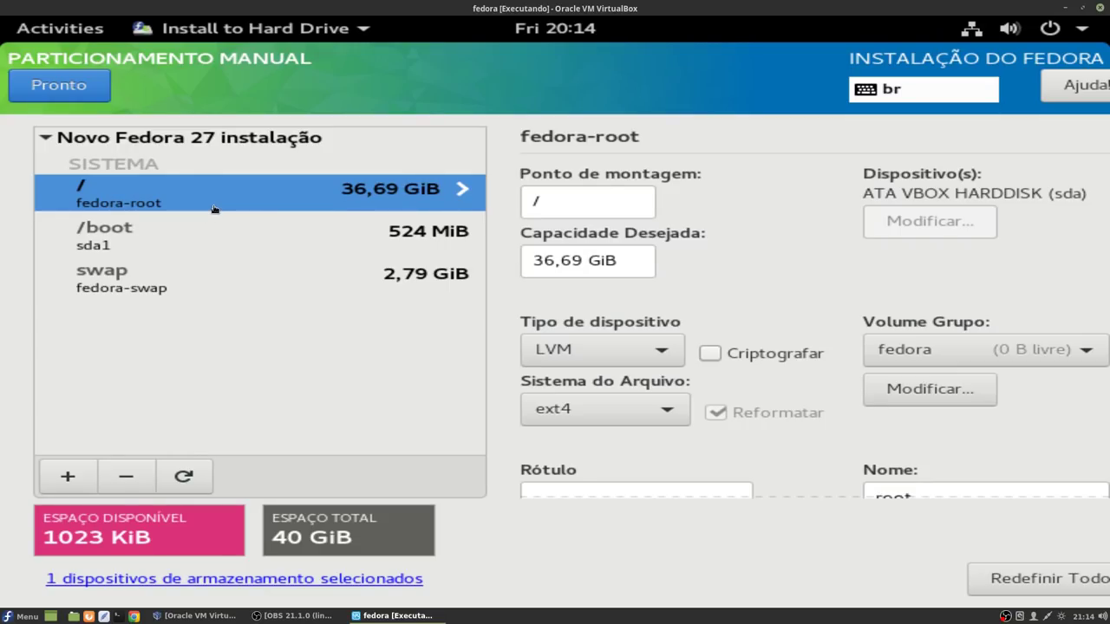
{"action": "left_click", "coordinate": [67, 91]}
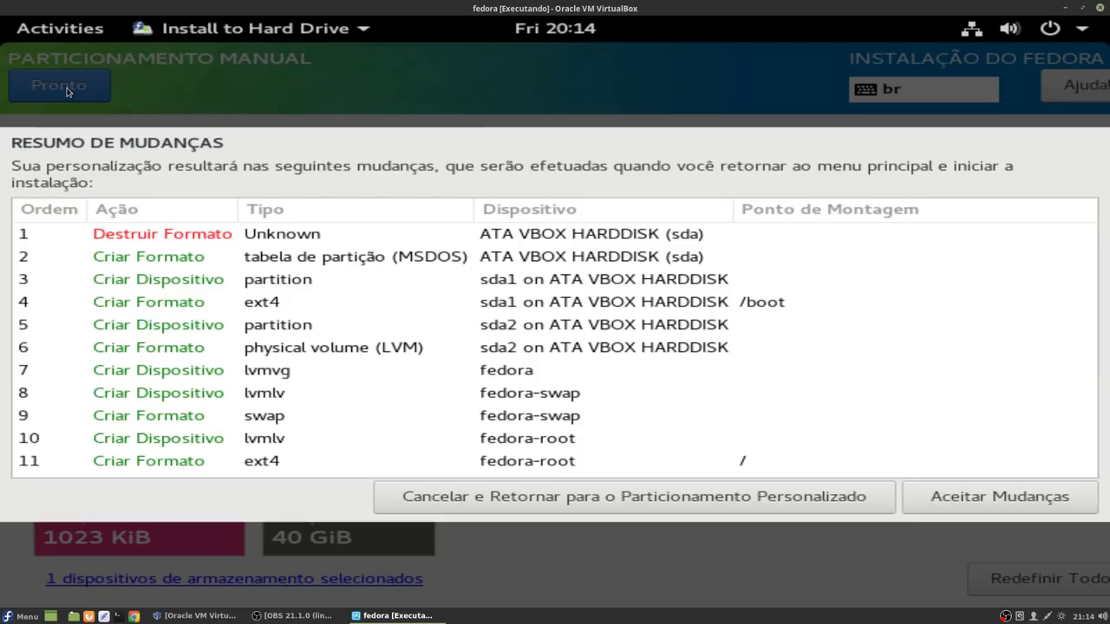
{"action": "left_click", "coordinate": [979, 496]}
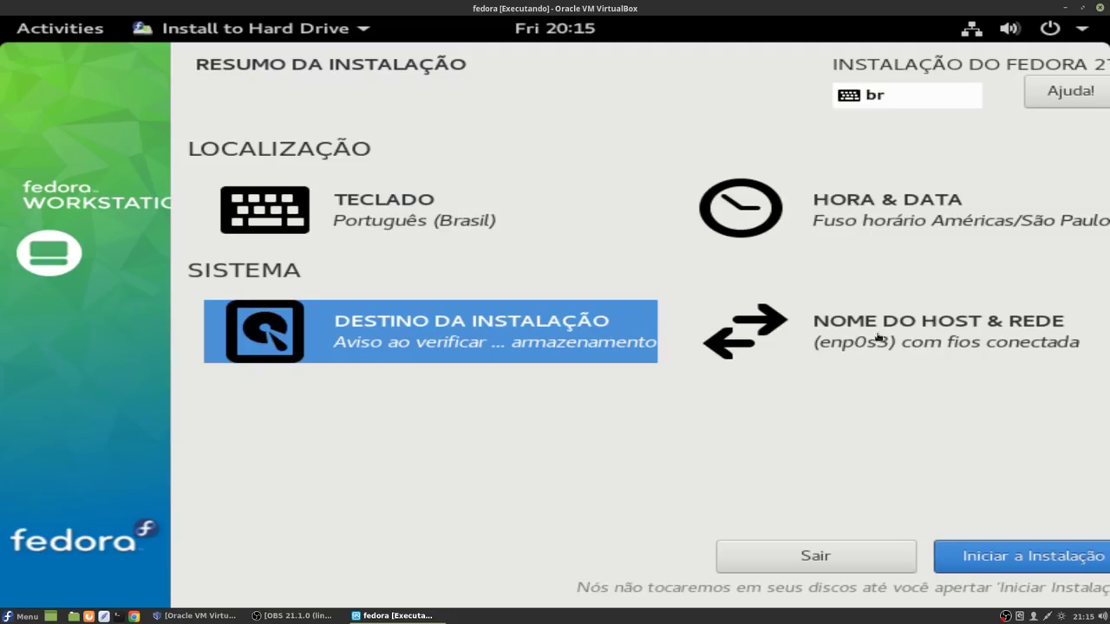
Step: Replace localhost.localdomain with pc-linux as the host name and apply it
{"action": "left_click", "coordinate": [878, 338]}
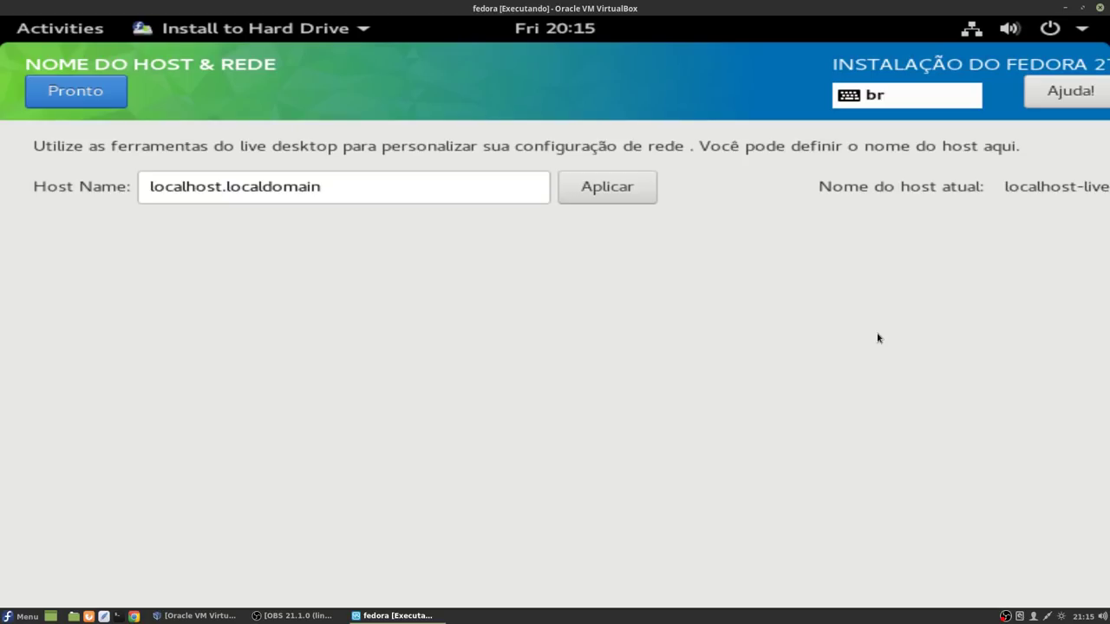
{"action": "left_click", "coordinate": [428, 182]}
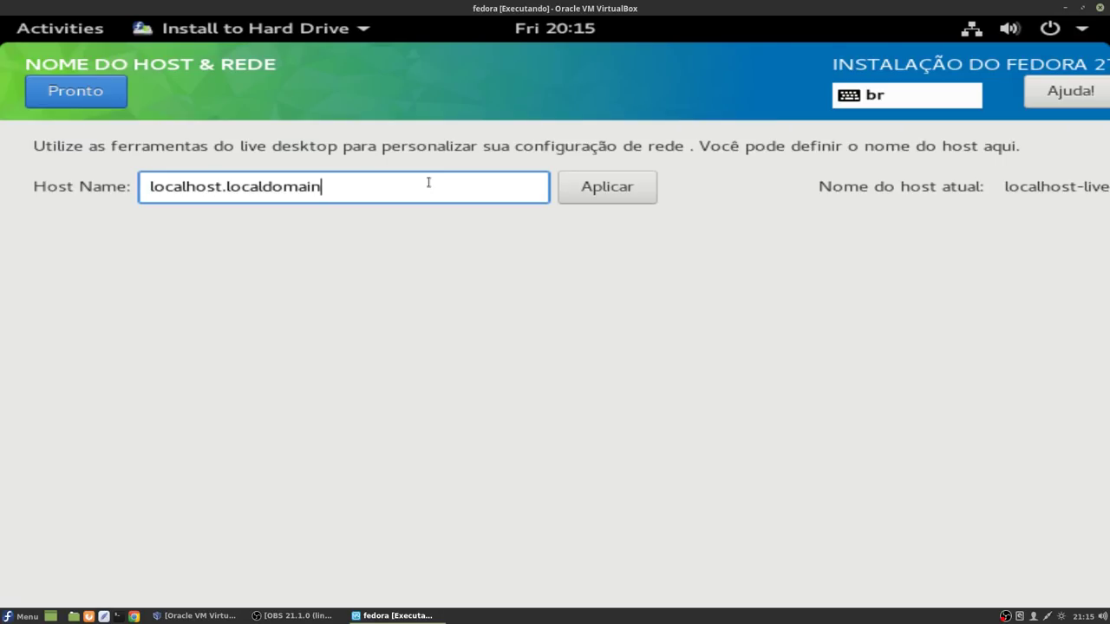
{"action": "key", "text": "BackSpace"}
{"action": "key", "text": "BackSpace"}
{"action": "key", "text": "BackSpace"}
{"action": "key", "text": "BackSpace"}
{"action": "key", "text": "BackSpace"}
{"action": "key", "text": "BackSpace"}
{"action": "key", "text": "BackSpace"}
{"action": "key", "text": "BackSpace"}
{"action": "key", "text": "BackSpace"}
{"action": "key", "text": "BackSpace"}
{"action": "key", "text": "BackSpace"}
{"action": "key", "text": "BackSpace"}
{"action": "key", "text": "BackSpace"}
{"action": "key", "text": "BackSpace"}
{"action": "key", "text": "BackSpace"}
{"action": "key", "text": "BackSpace"}
{"action": "key", "text": "BackSpace"}
{"action": "key", "text": "BackSpace"}
{"action": "key", "text": "BackSpace"}
{"action": "key", "text": "BackSpace"}
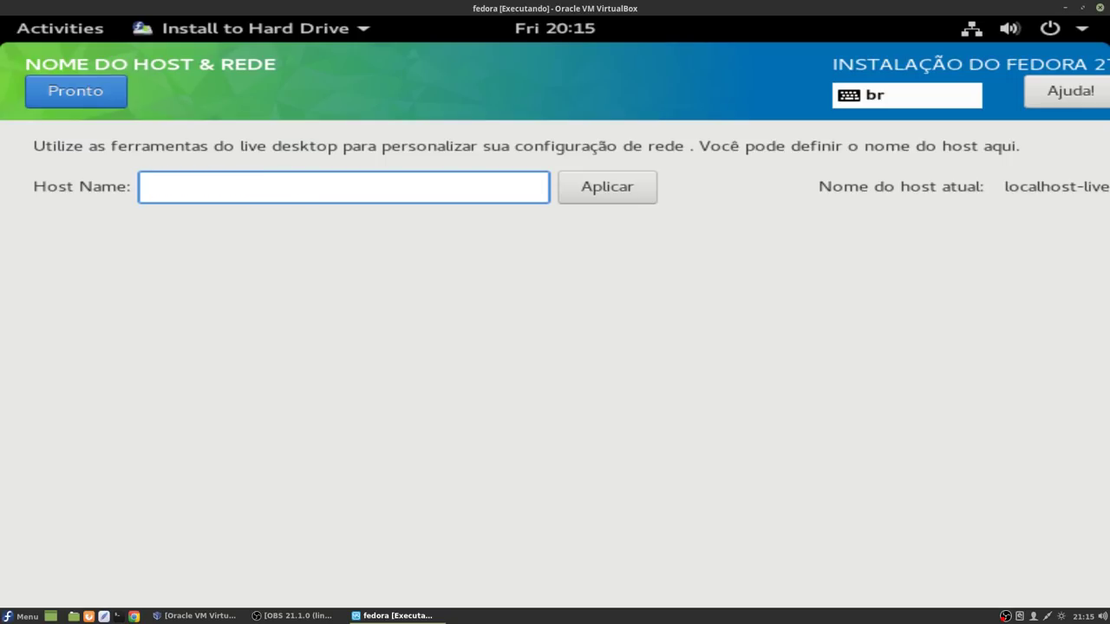
{"action": "type", "text": "pc-linux"}
{"action": "left_click", "coordinate": [614, 199]}
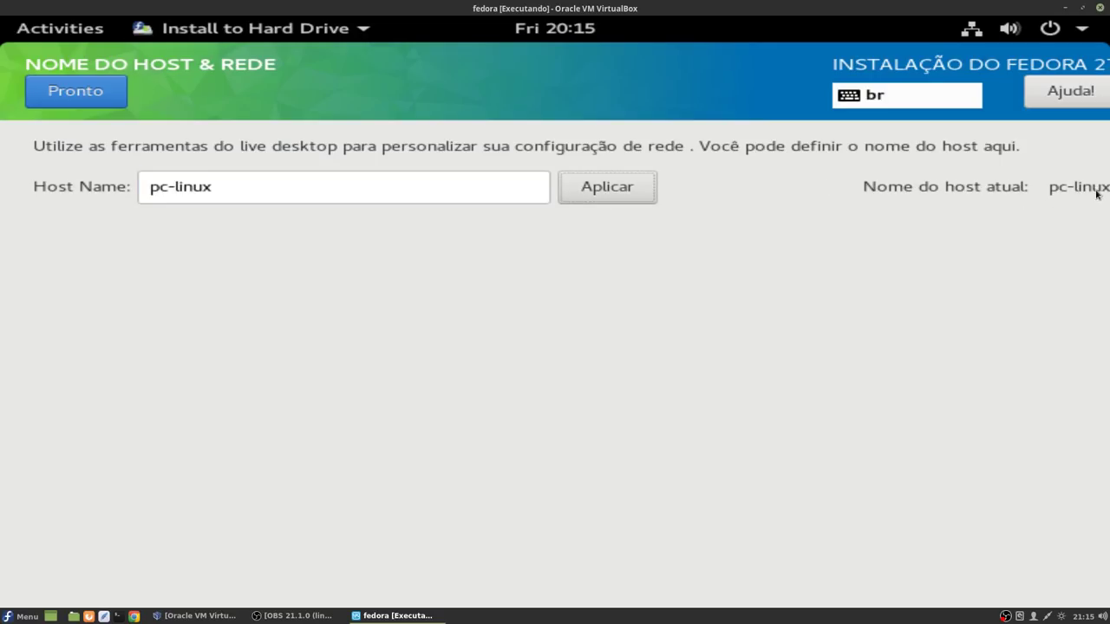
{"action": "left_click", "coordinate": [78, 92]}
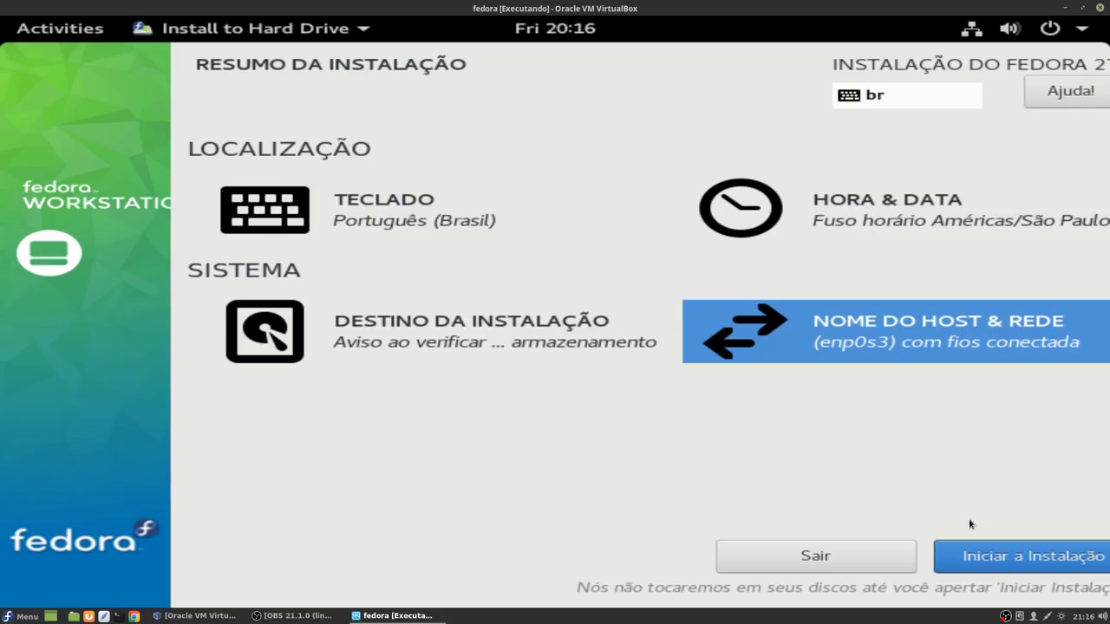
Step: Begin the installation, then enter and confirm a root password
{"action": "left_click", "coordinate": [1004, 556]}
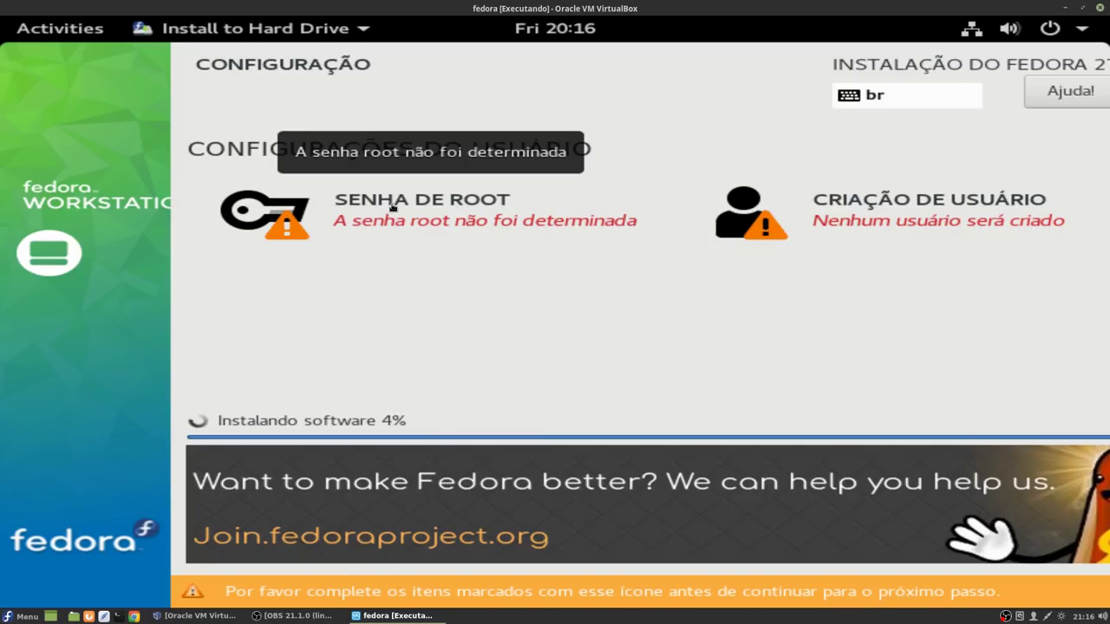
{"action": "left_click", "coordinate": [391, 205]}
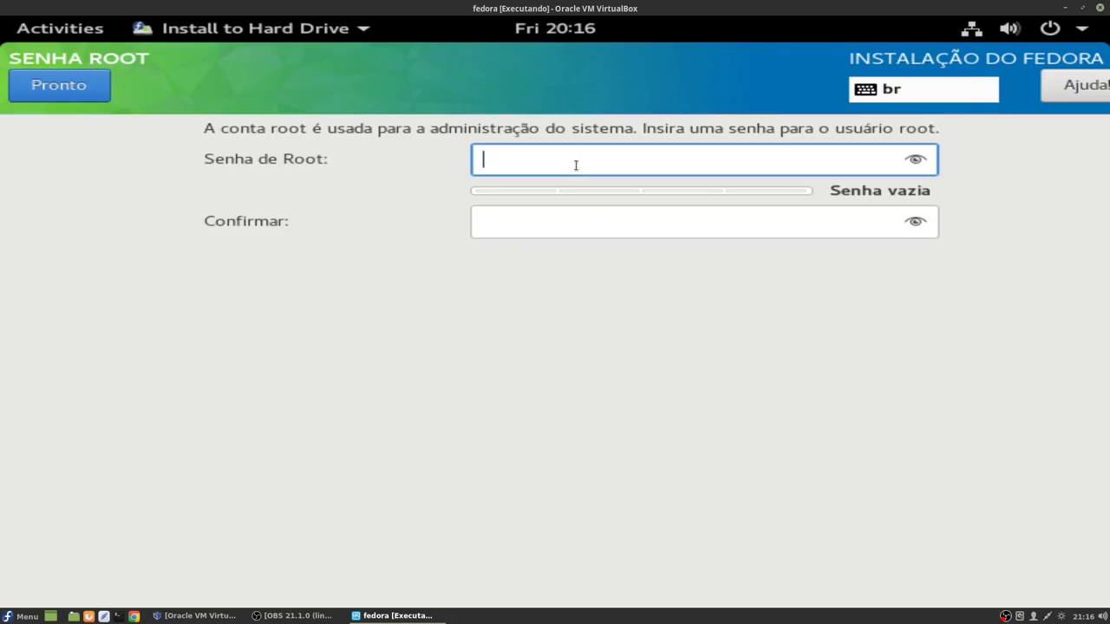
{"action": "type", "text": "1234567890123"}
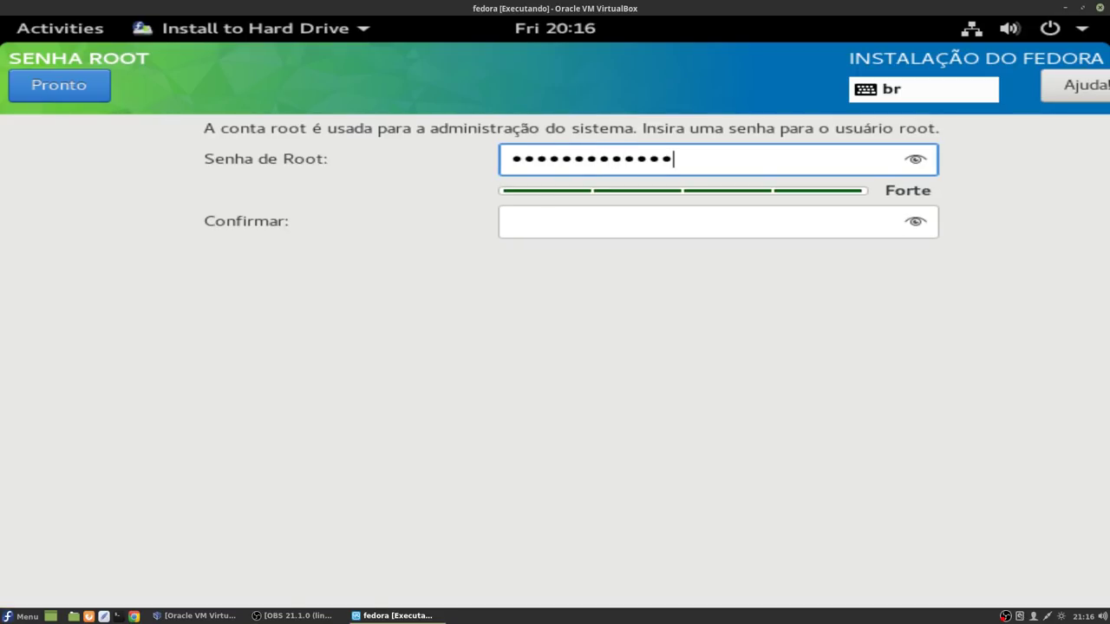
{"action": "key", "text": "Tab"}
{"action": "type", "text": "1234567890123"}
{"action": "left_click", "coordinate": [83, 81]}
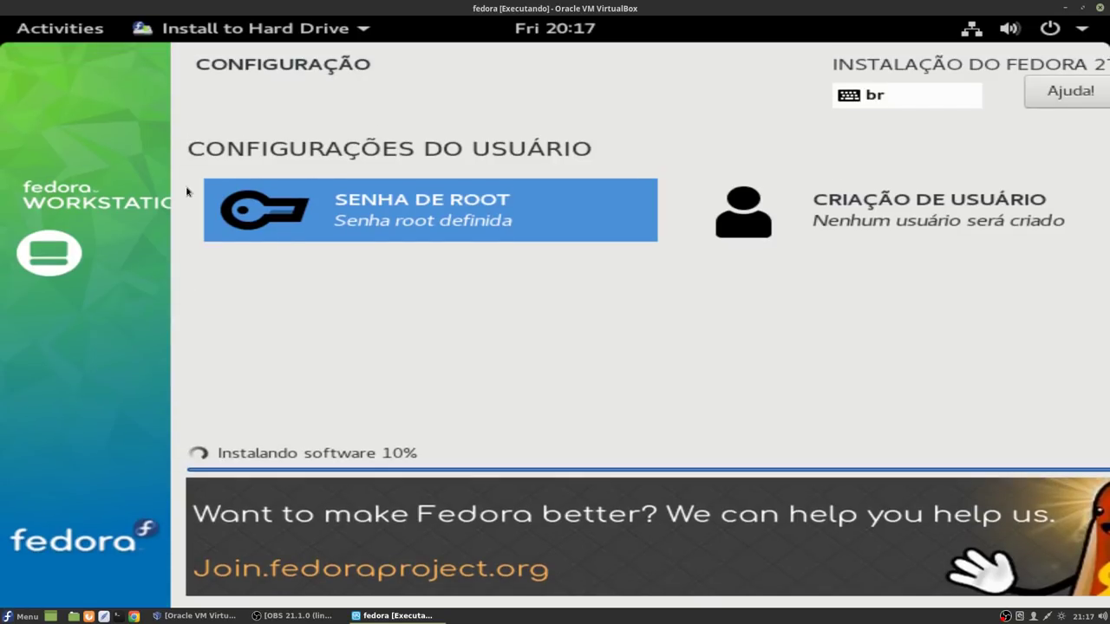
Step: Create a user account with the user's full name and password, accepting the weak-password warning
{"action": "left_click", "coordinate": [927, 212]}
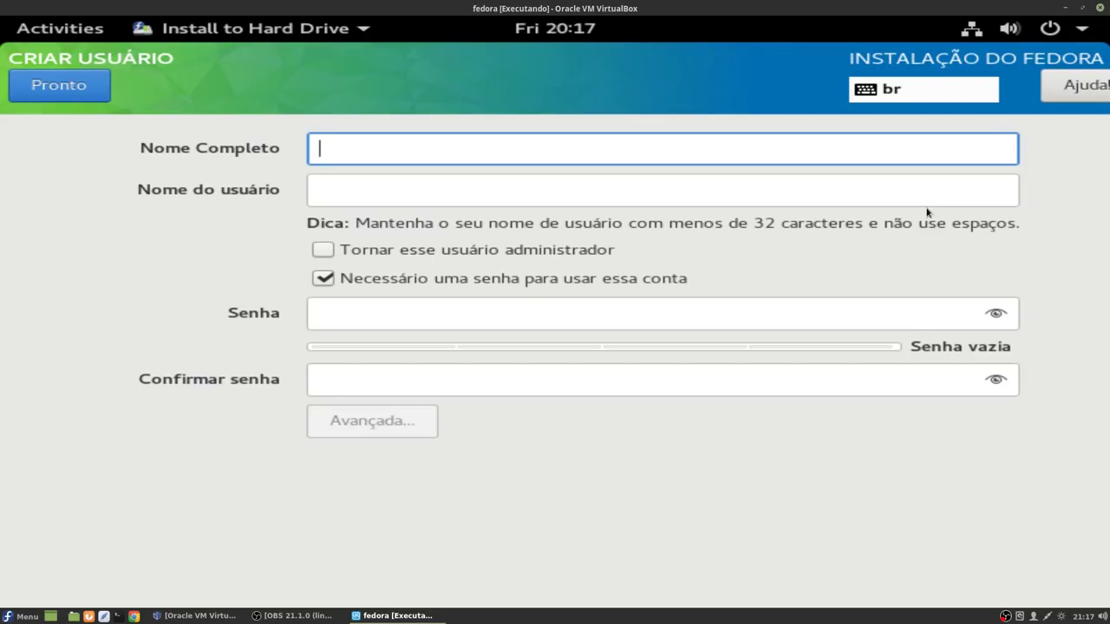
{"action": "type", "text": "Marcos"}
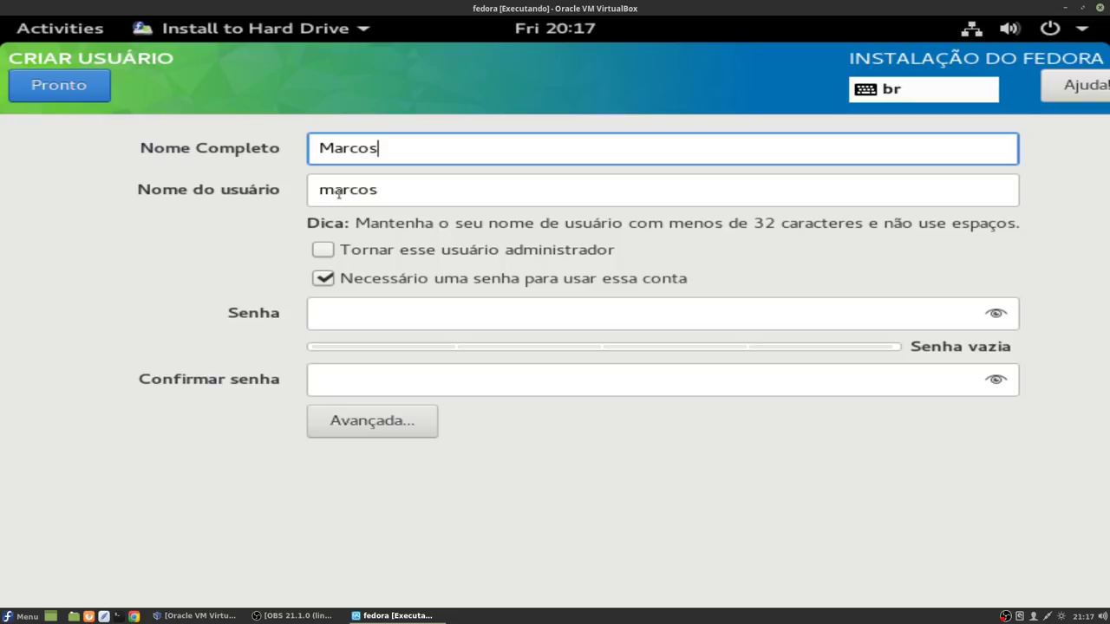
{"action": "left_click", "coordinate": [369, 316]}
{"action": "type", "text": "*************"}
{"action": "key", "text": "Tab"}
{"action": "type", "text": "************"}
{"action": "type", "text": "*"}
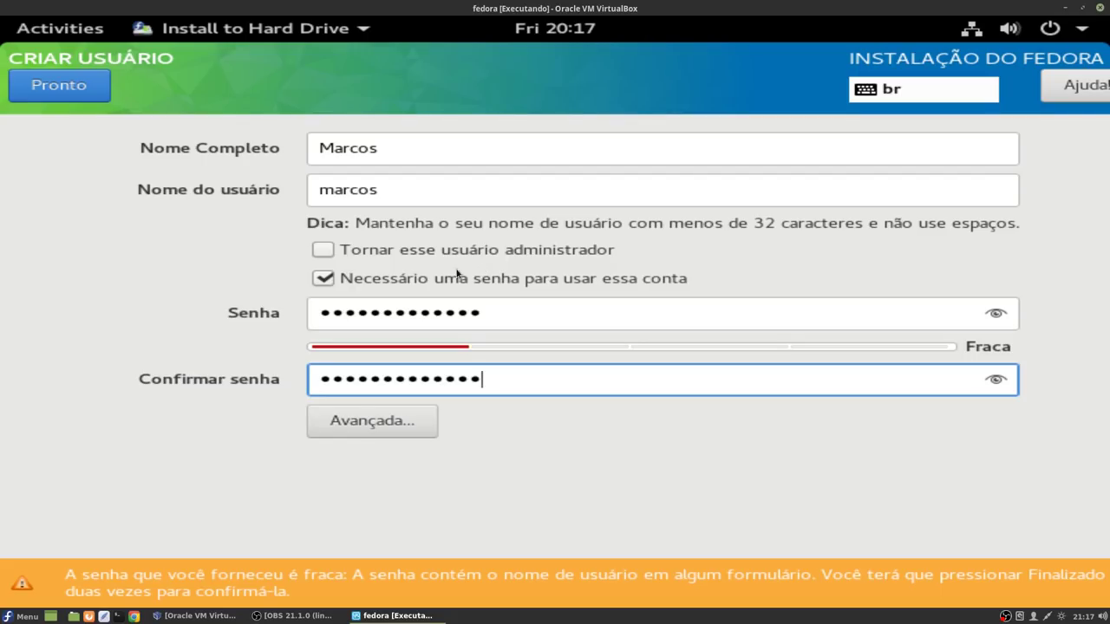
{"action": "left_click", "coordinate": [62, 89]}
{"action": "left_click", "coordinate": [61, 89]}
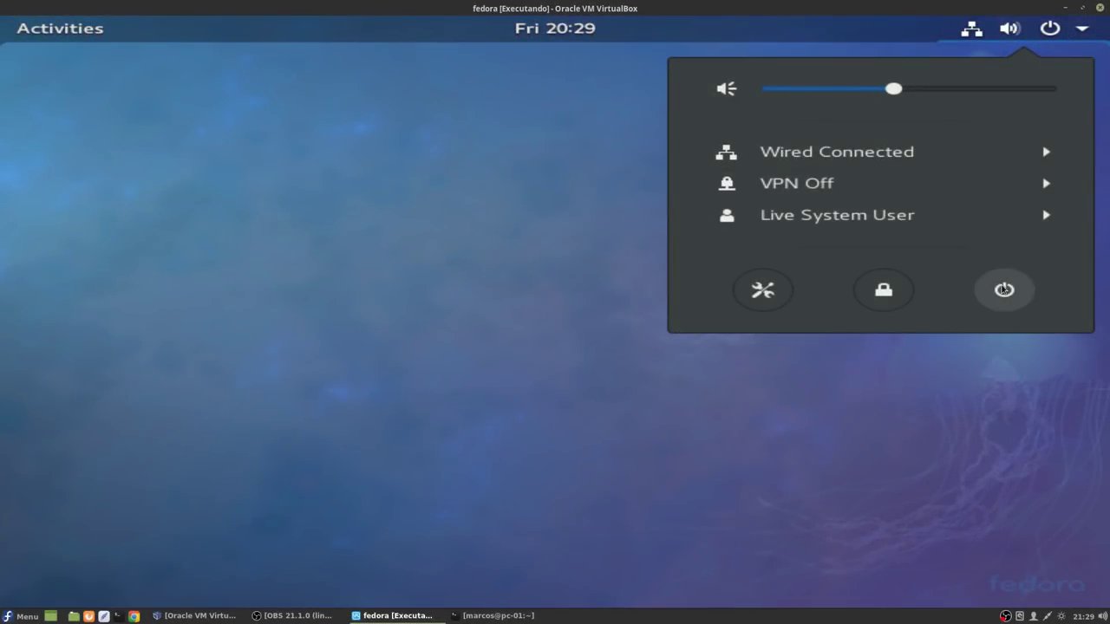
Step: Power off the fedora VM and move Disco Rígido to the top of the boot order
{"action": "left_click", "coordinate": [1003, 289]}
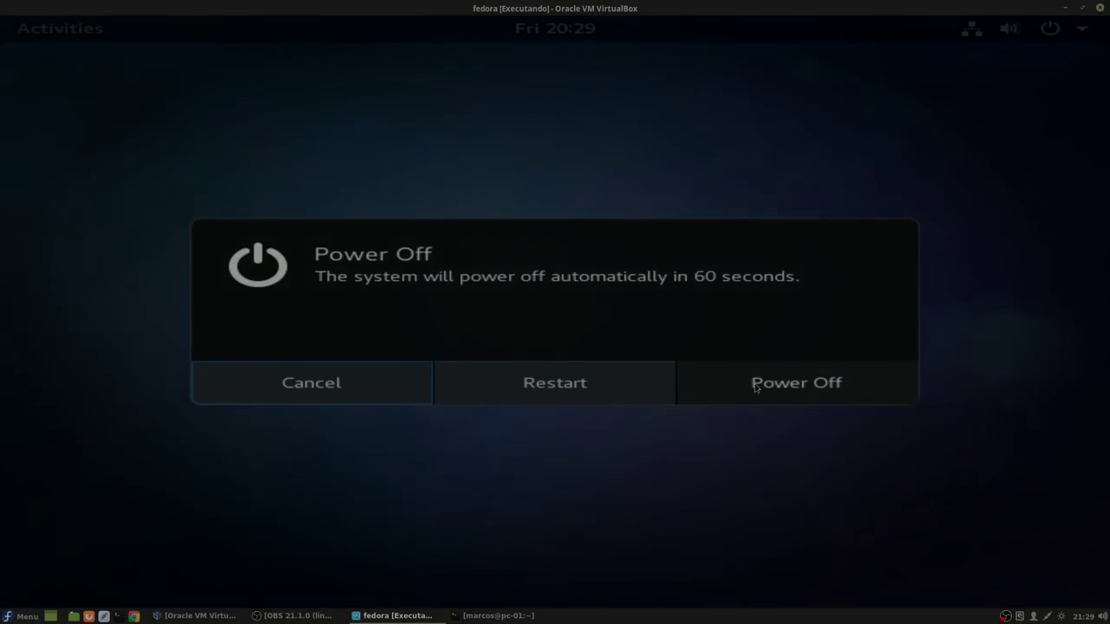
{"action": "left_click", "coordinate": [754, 385]}
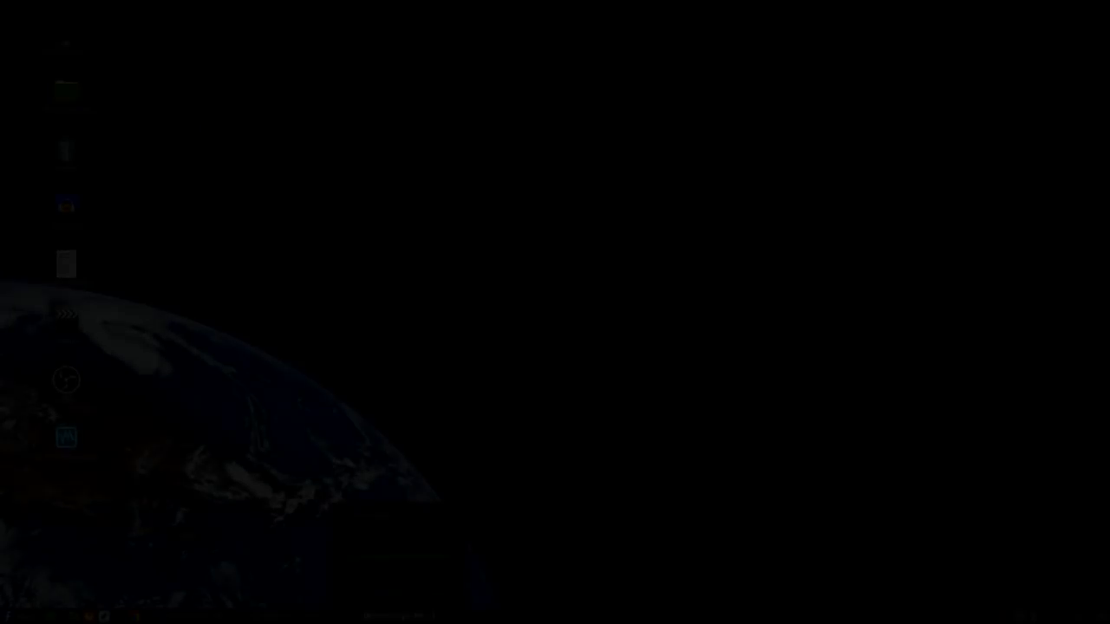
{"action": "left_click", "coordinate": [182, 616]}
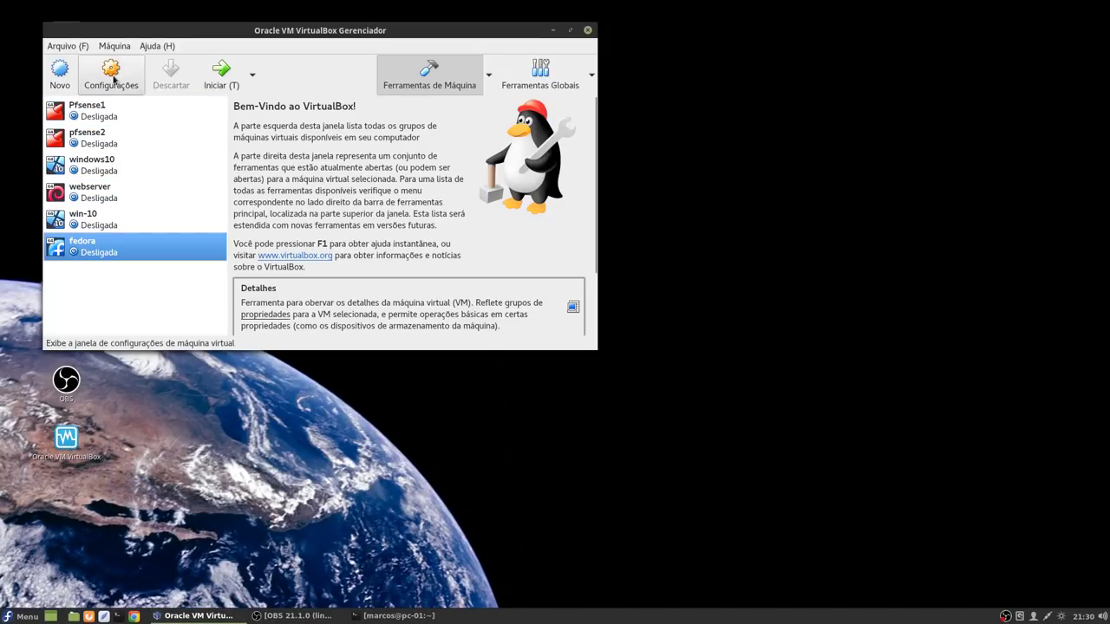
{"action": "left_click", "coordinate": [111, 74]}
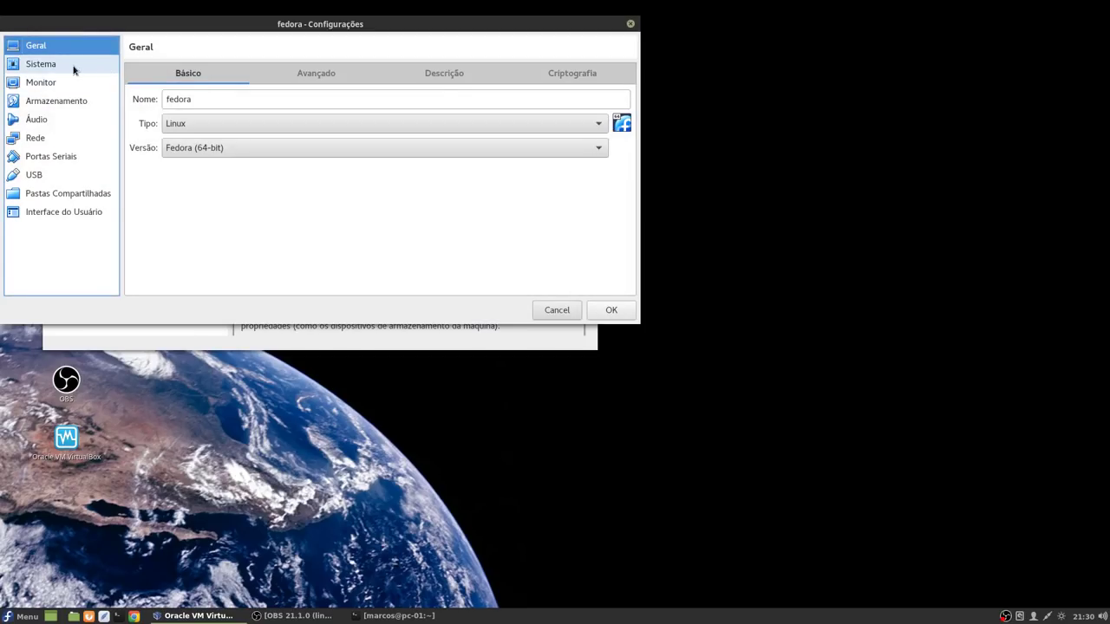
{"action": "left_click", "coordinate": [71, 66]}
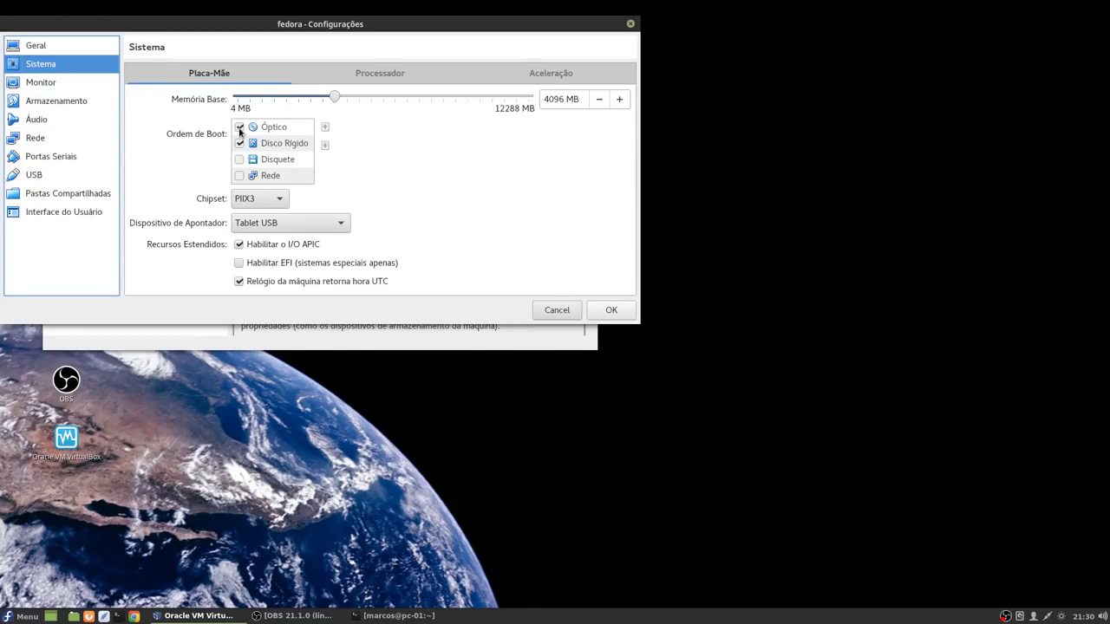
{"action": "left_click", "coordinate": [260, 144]}
{"action": "left_click", "coordinate": [325, 129]}
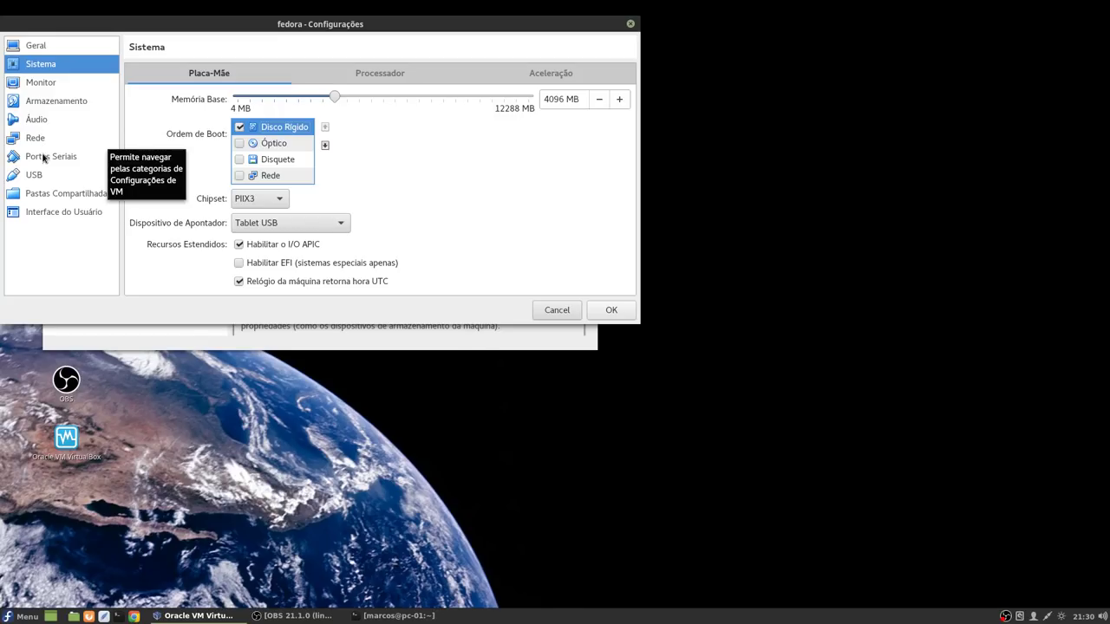
Step: Eject the Fedora installation ISO from the optical drive and save the VM settings
{"action": "left_click", "coordinate": [59, 104]}
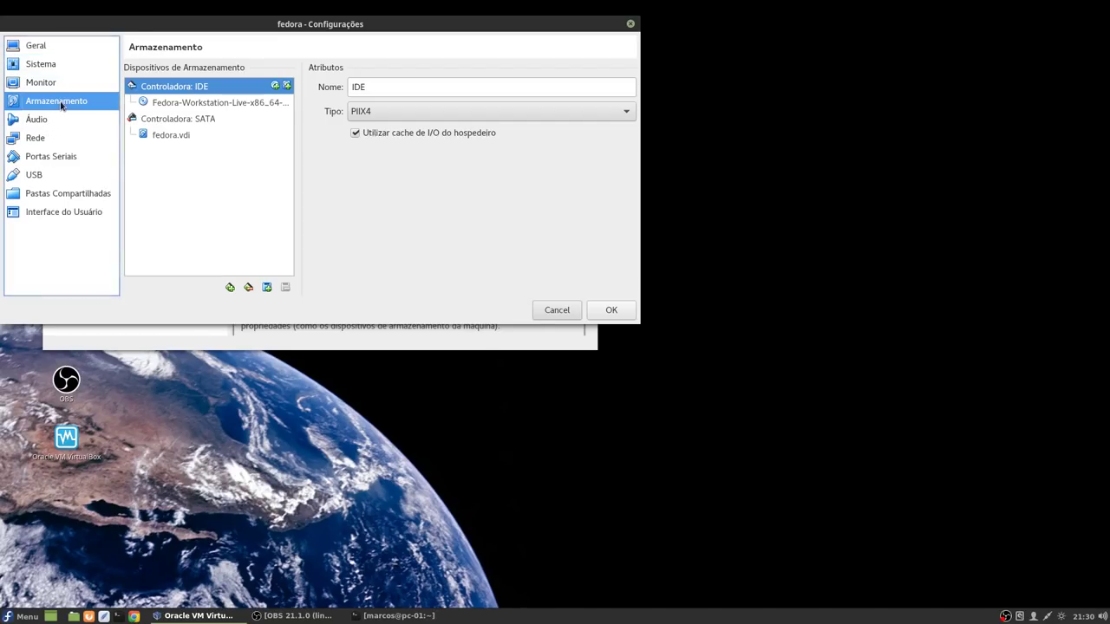
{"action": "left_click", "coordinate": [227, 102]}
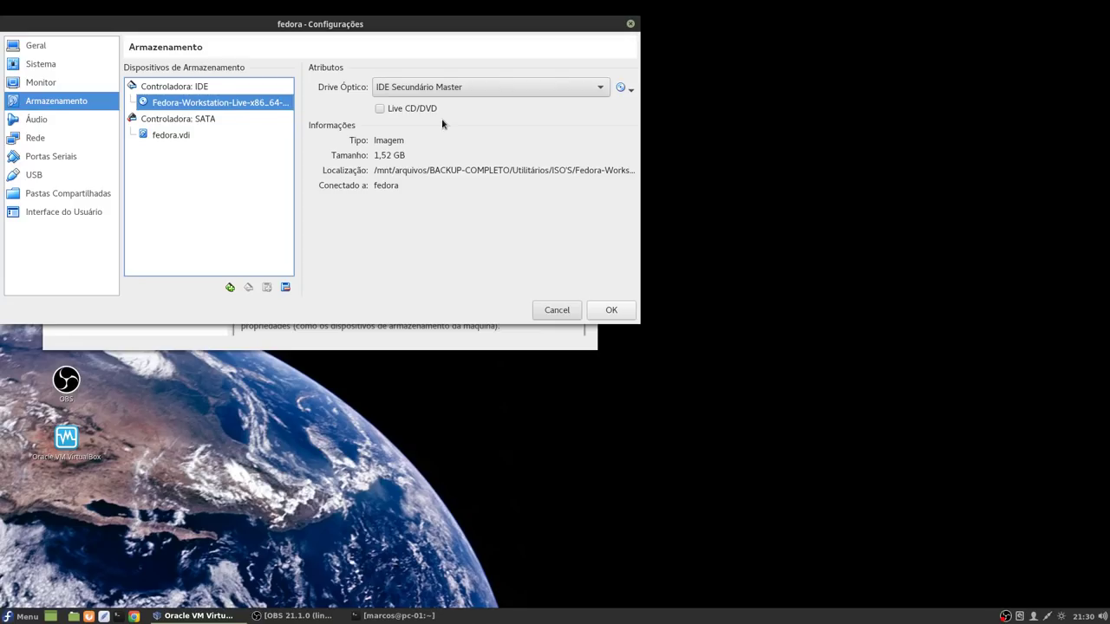
{"action": "left_click", "coordinate": [631, 90]}
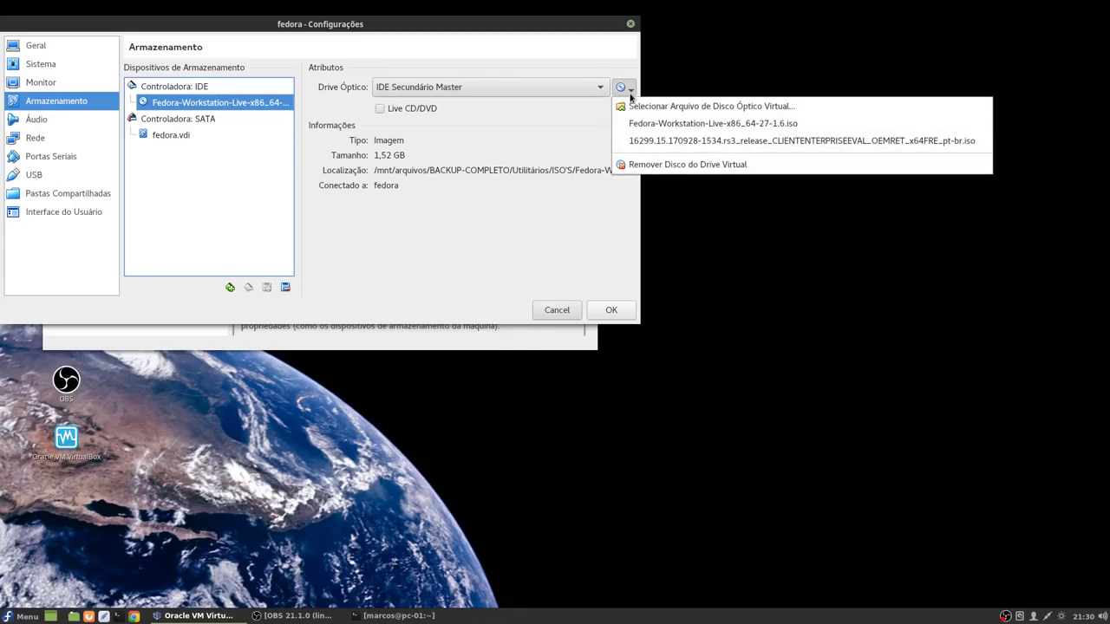
{"action": "left_click", "coordinate": [642, 164]}
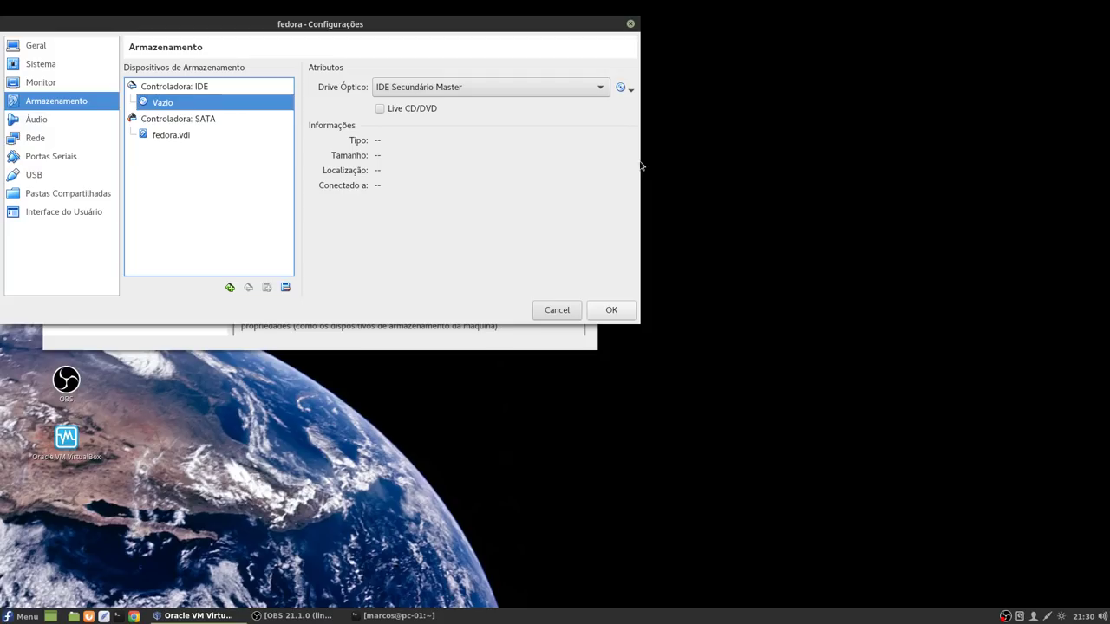
{"action": "left_click", "coordinate": [611, 311]}
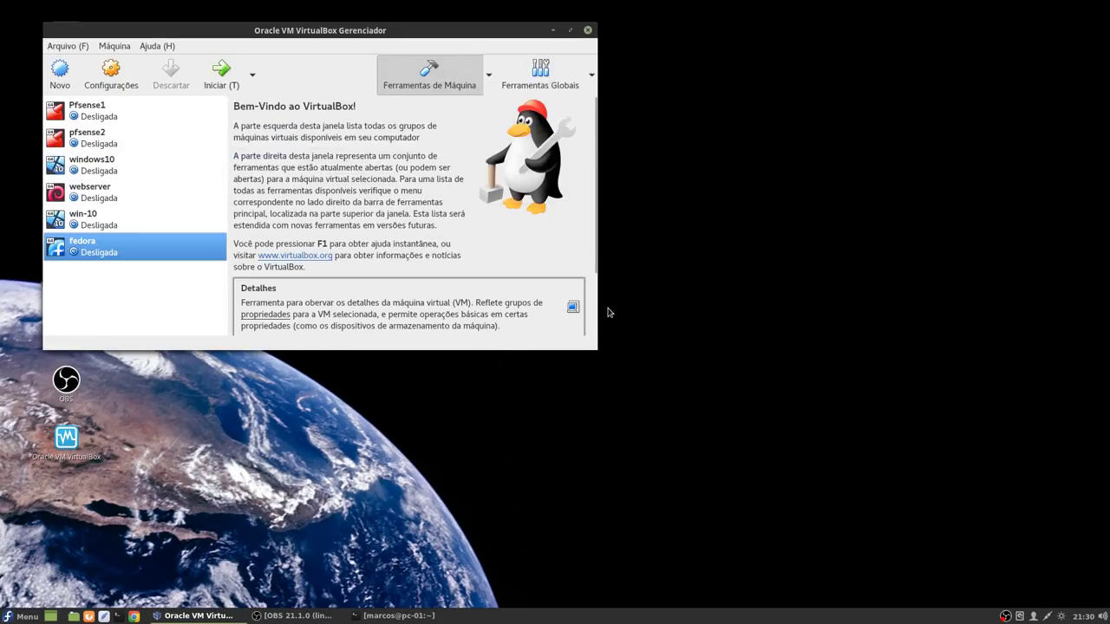
Step: Start the fedora VM from disk and log in as the new user with its password
{"action": "left_click", "coordinate": [220, 81]}
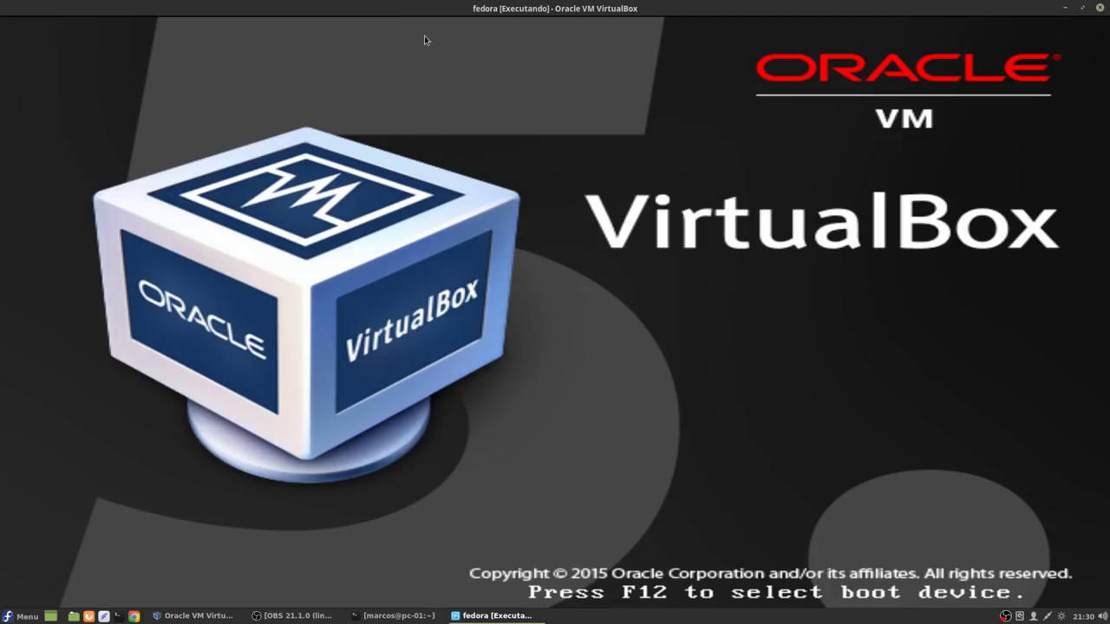
{"action": "mouse_move", "coordinate": [208, 617]}
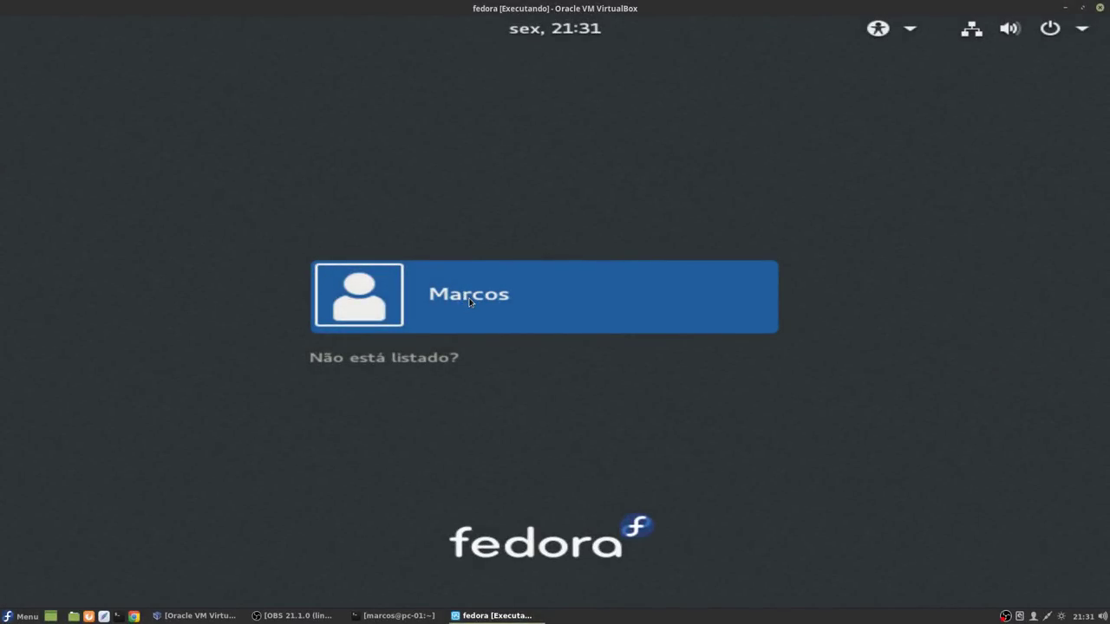
{"action": "left_click", "coordinate": [469, 301]}
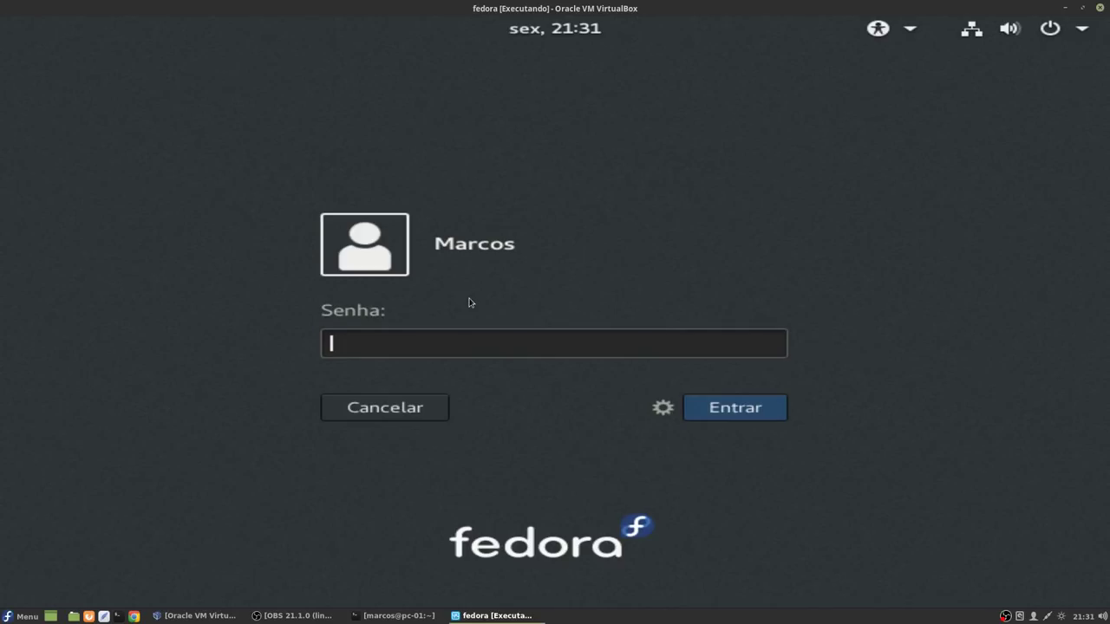
{"action": "type", "text": "•••••••••••••"}
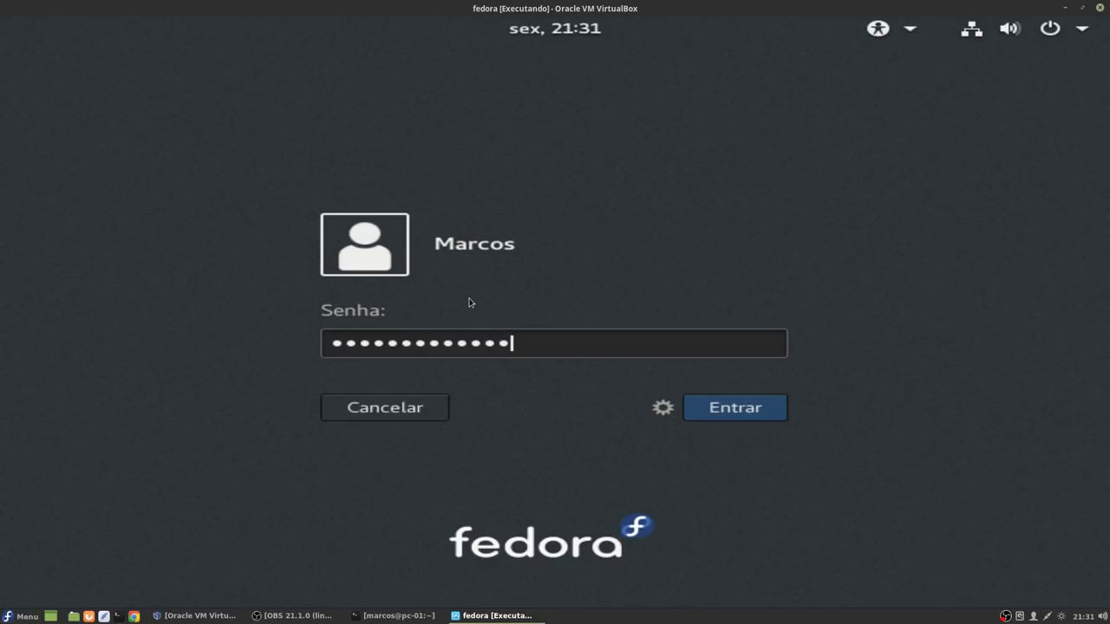
{"action": "left_click", "coordinate": [748, 413]}
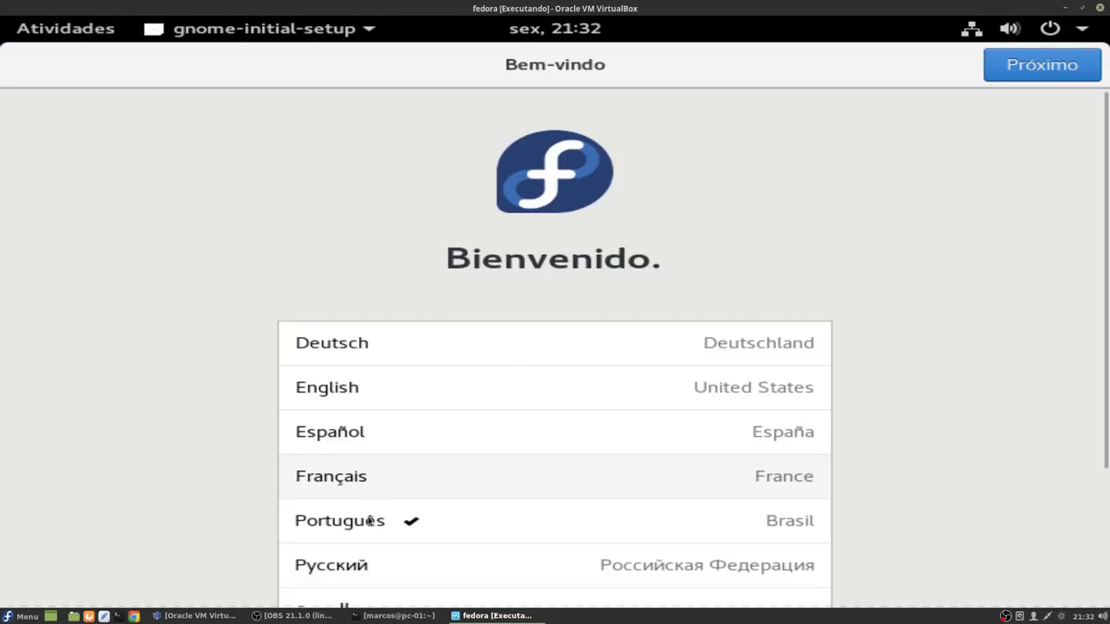
Step: Keep Português language and Português (Brasil) layout, and turn off location services and problem reporting
{"action": "left_click", "coordinate": [1038, 69]}
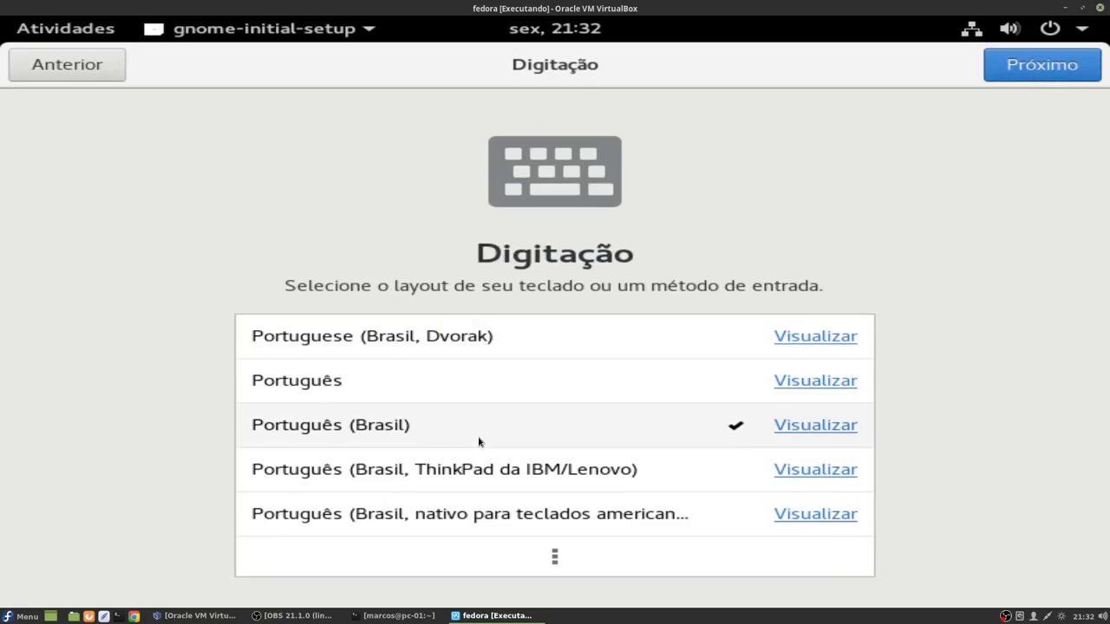
{"action": "left_click", "coordinate": [1052, 69]}
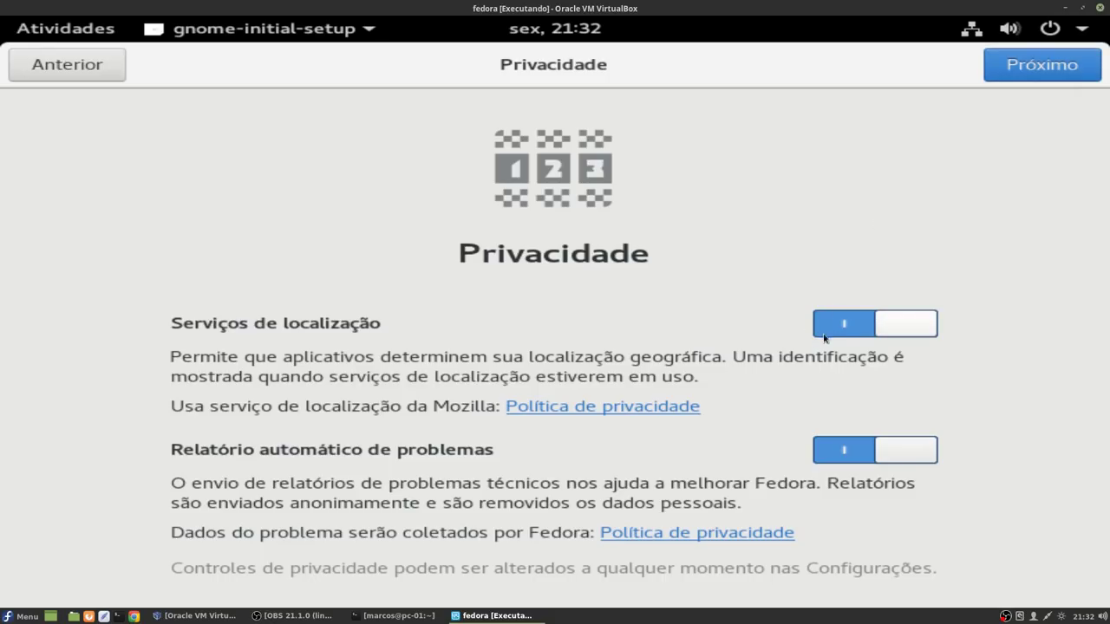
{"action": "left_click", "coordinate": [893, 330]}
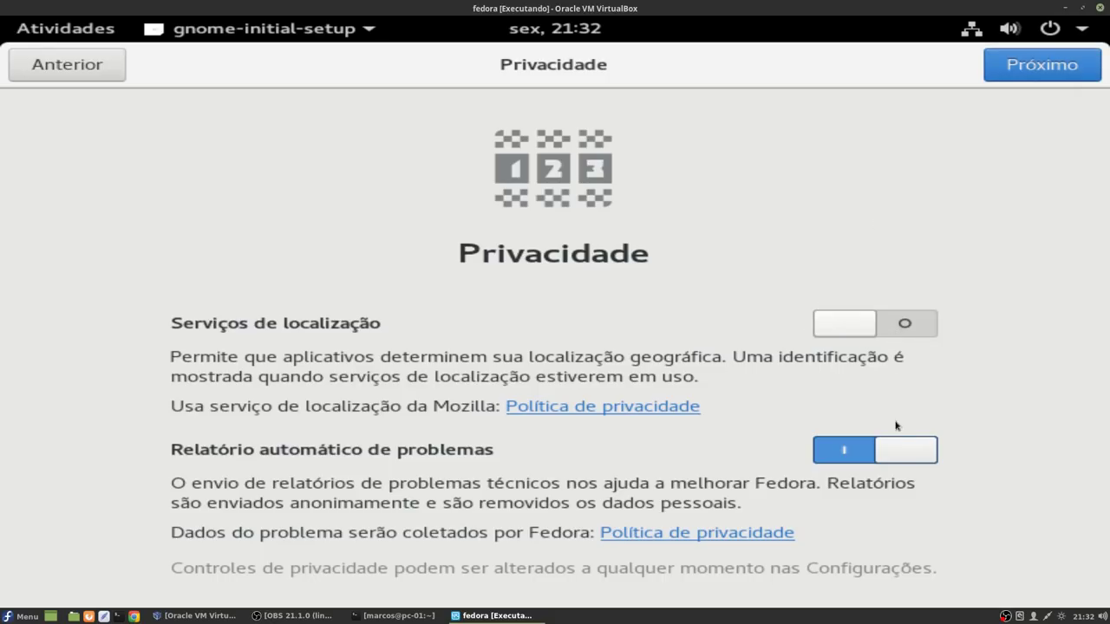
{"action": "left_click", "coordinate": [897, 452]}
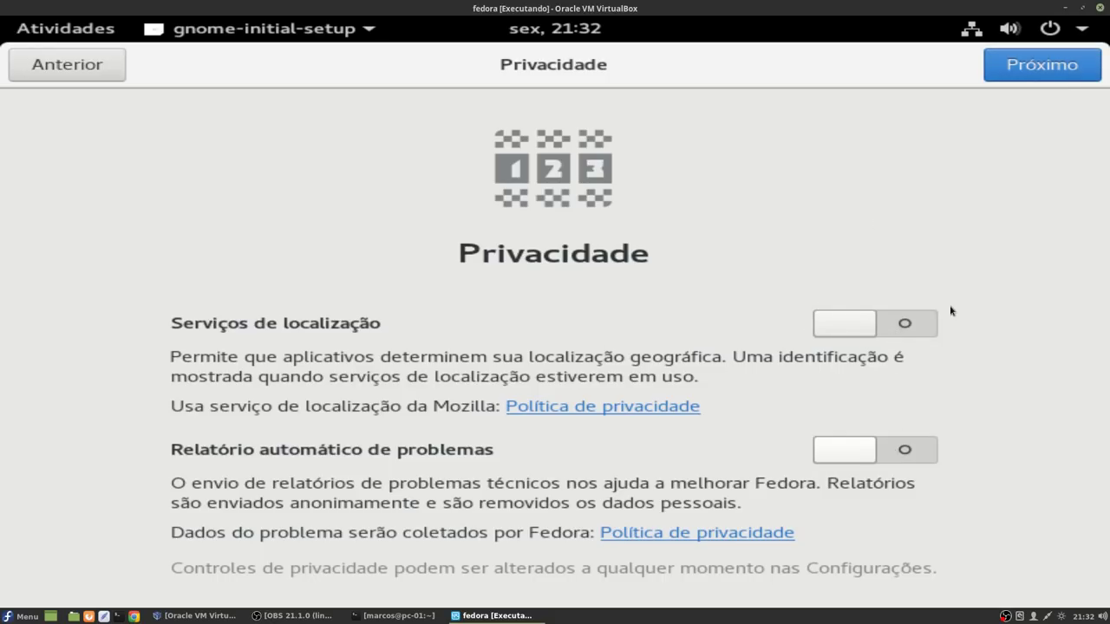
{"action": "left_click", "coordinate": [1037, 68]}
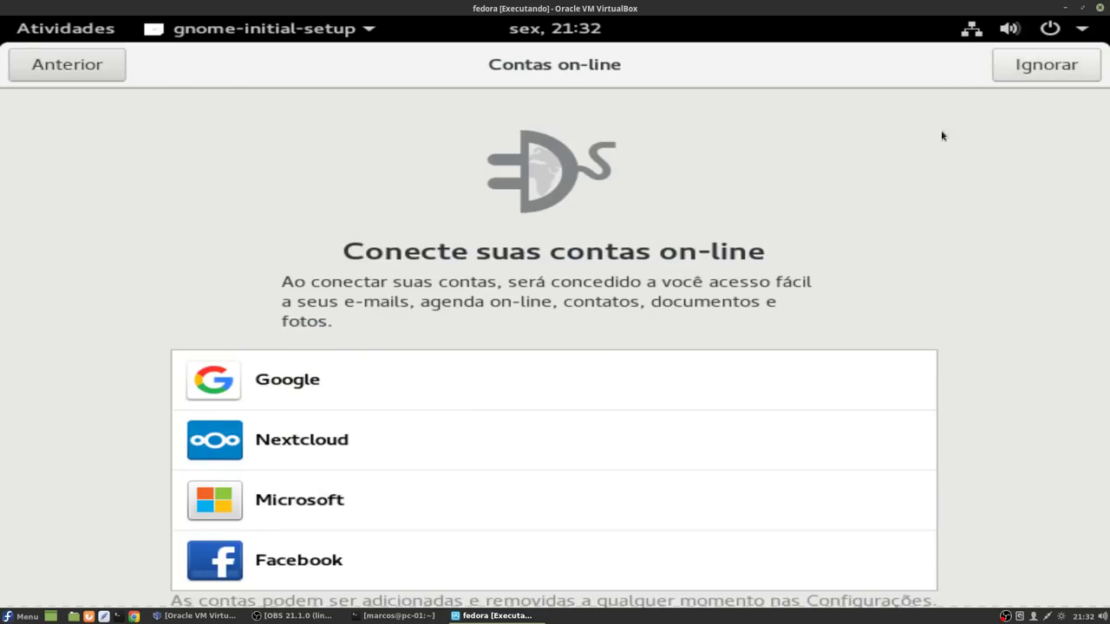
Step: Skip online accounts, start using Fedora, and close the GNOME Help window
{"action": "left_click", "coordinate": [1036, 77]}
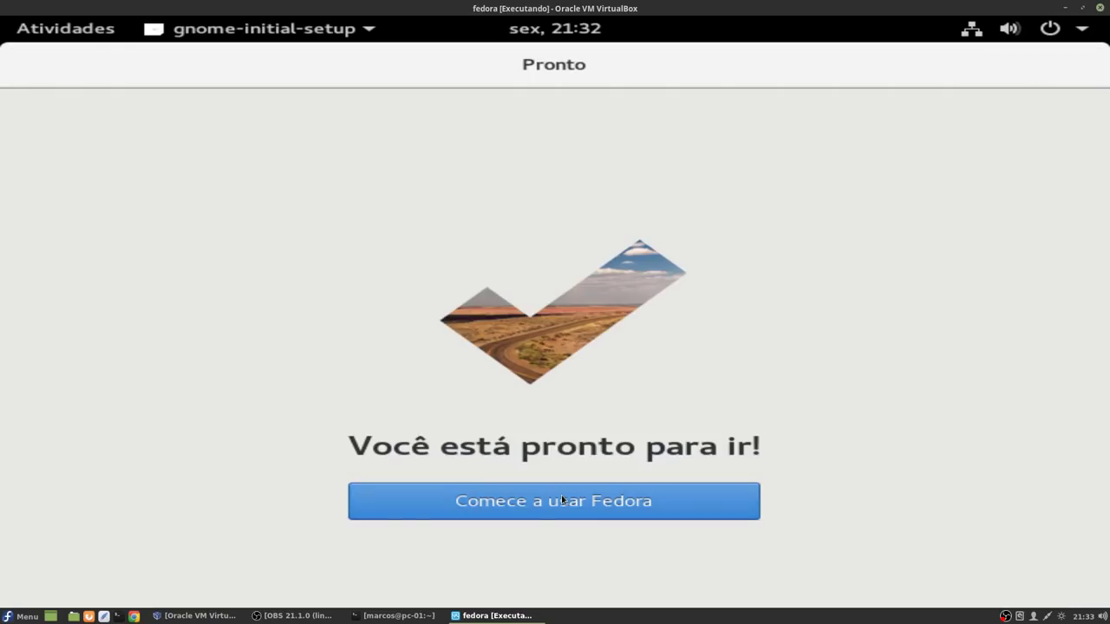
{"action": "left_click", "coordinate": [561, 495]}
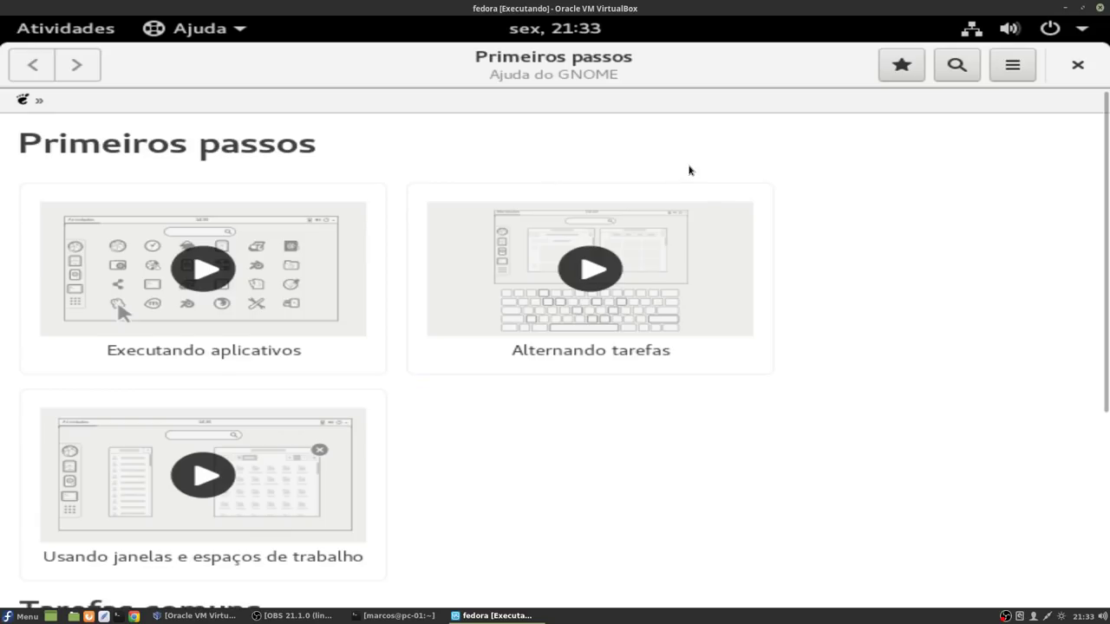
{"action": "left_click", "coordinate": [1075, 70]}
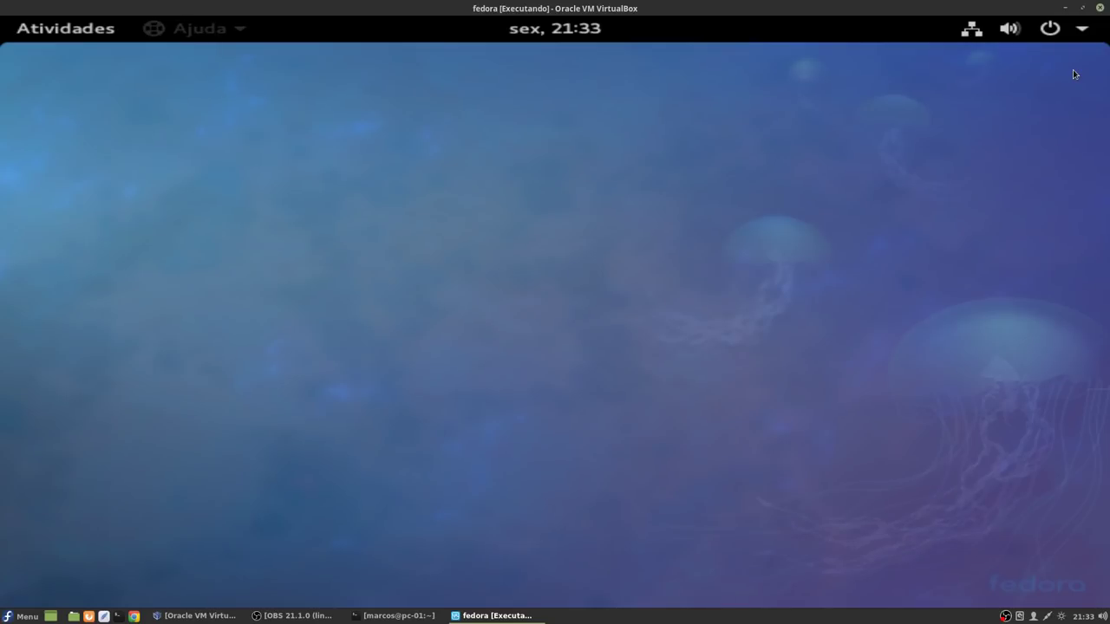
Step: Launch Terminal by searching 'termi' from the Activities application list
{"action": "left_click", "coordinate": [61, 34]}
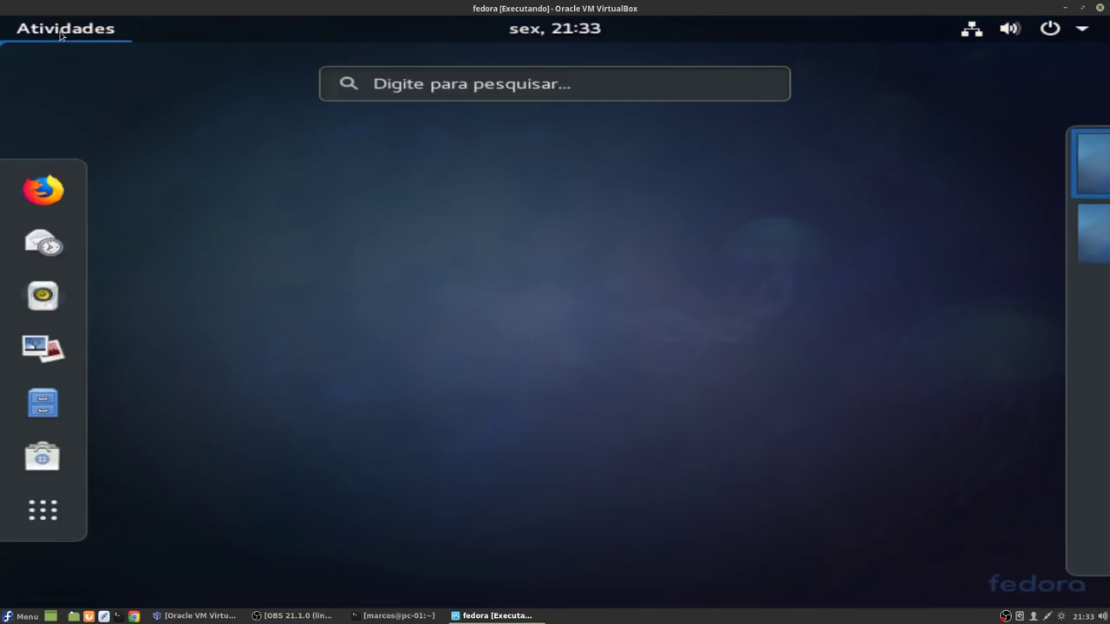
{"action": "left_click", "coordinate": [36, 512]}
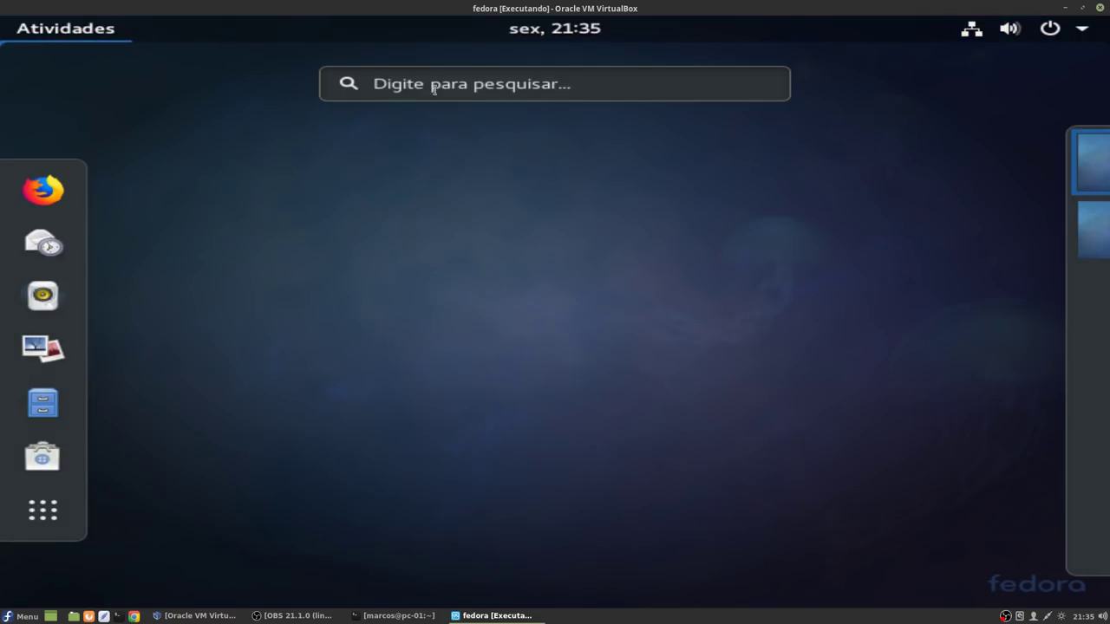
{"action": "left_click", "coordinate": [434, 85]}
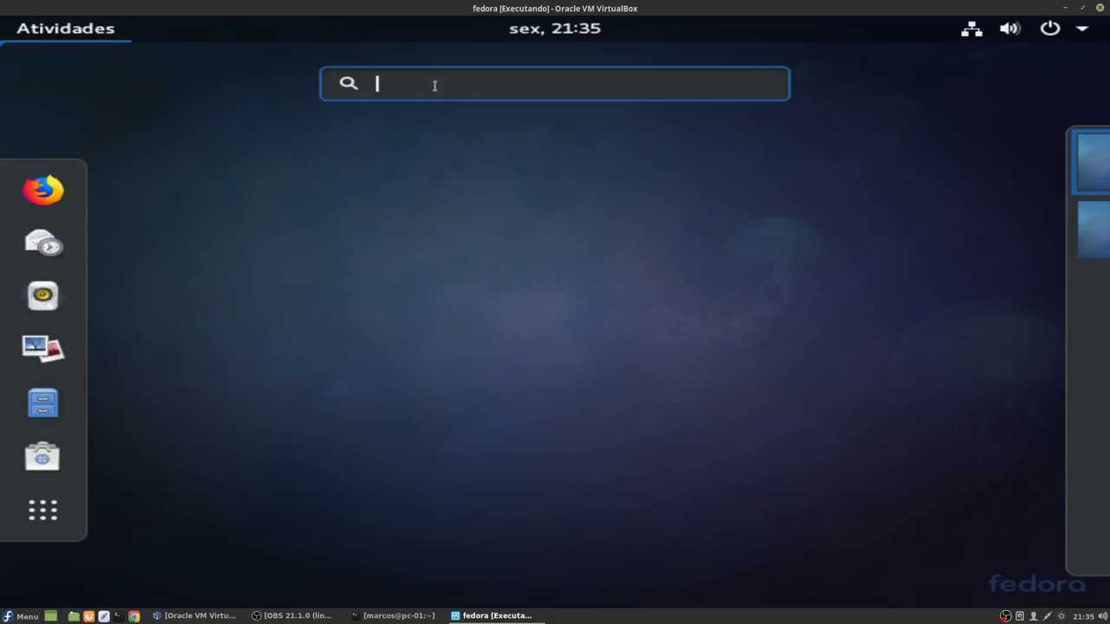
{"action": "type", "text": "termi"}
{"action": "left_click", "coordinate": [559, 171]}
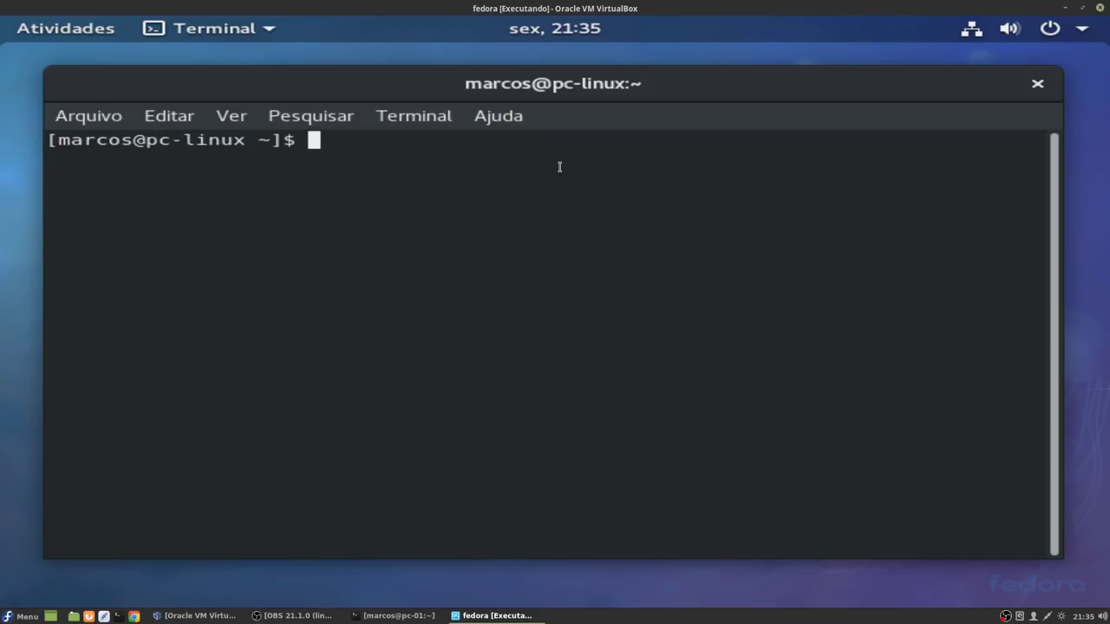
Step: Become root with su and open /etc/sysconfig/selinux in vi
{"action": "type", "text": "su"}
{"action": "key", "text": "Return"}
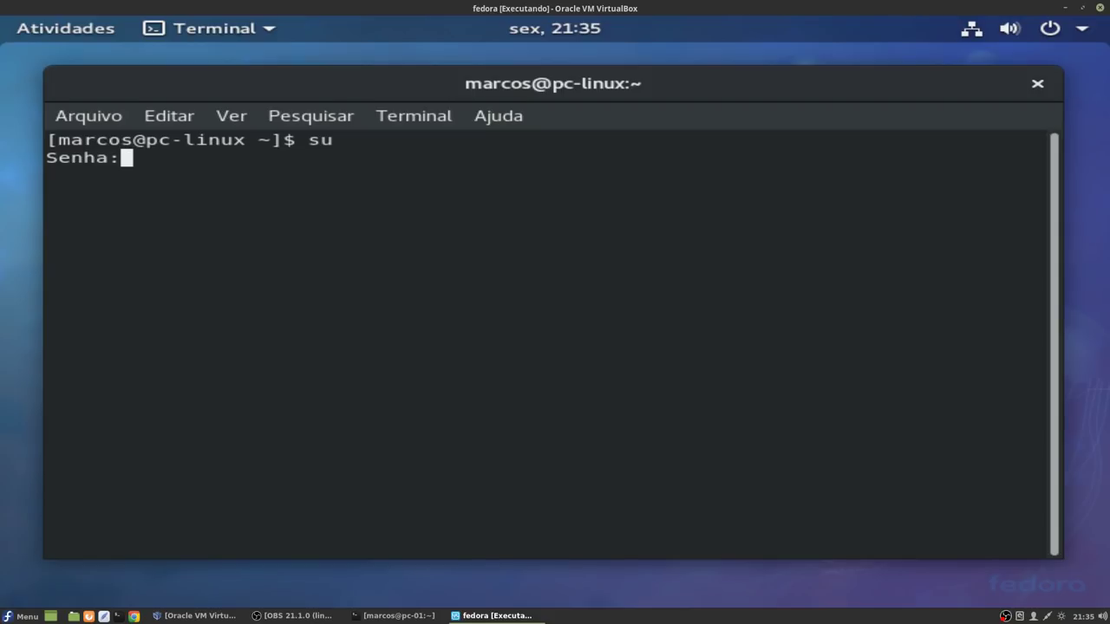
{"action": "key", "text": "Return"}
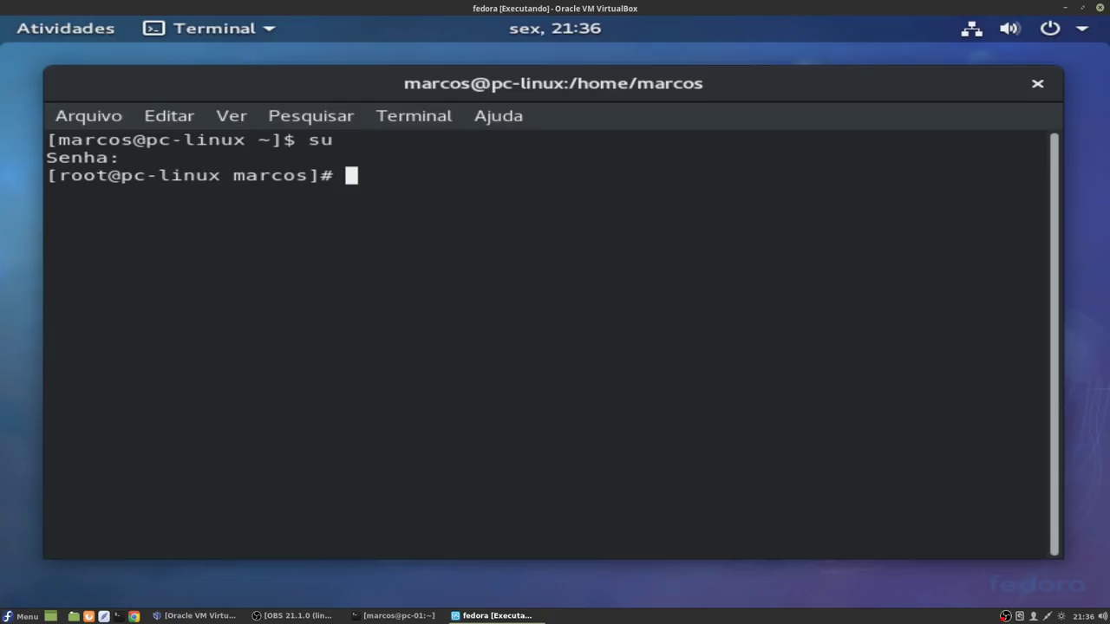
{"action": "key", "text": "ctrl+l"}
{"action": "type", "text": "vi"}
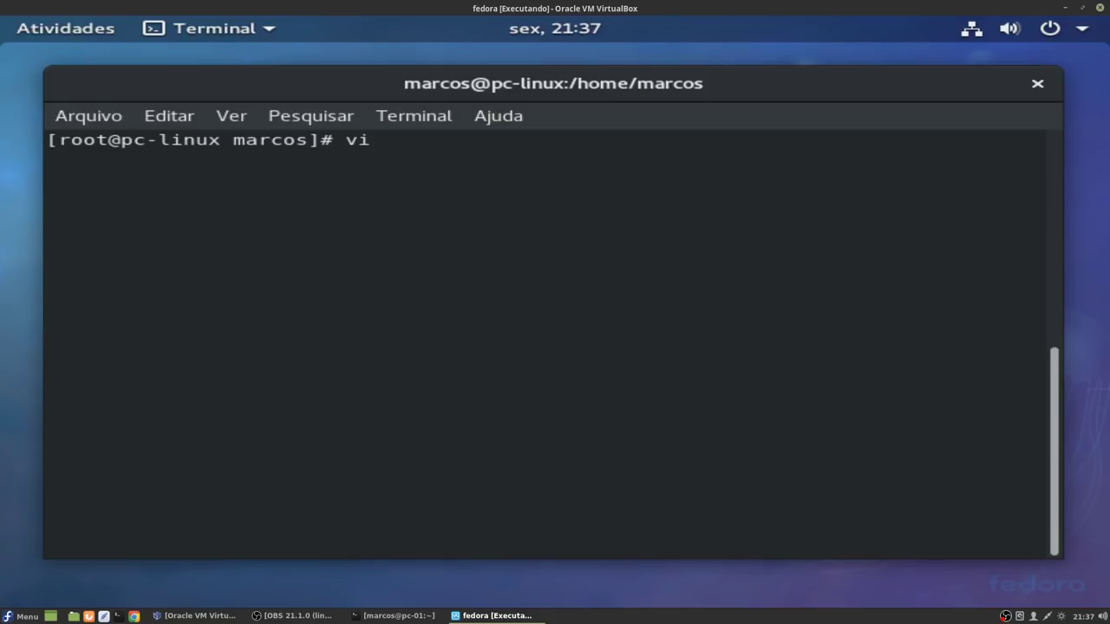
{"action": "type", "text": " /etc/sysc"}
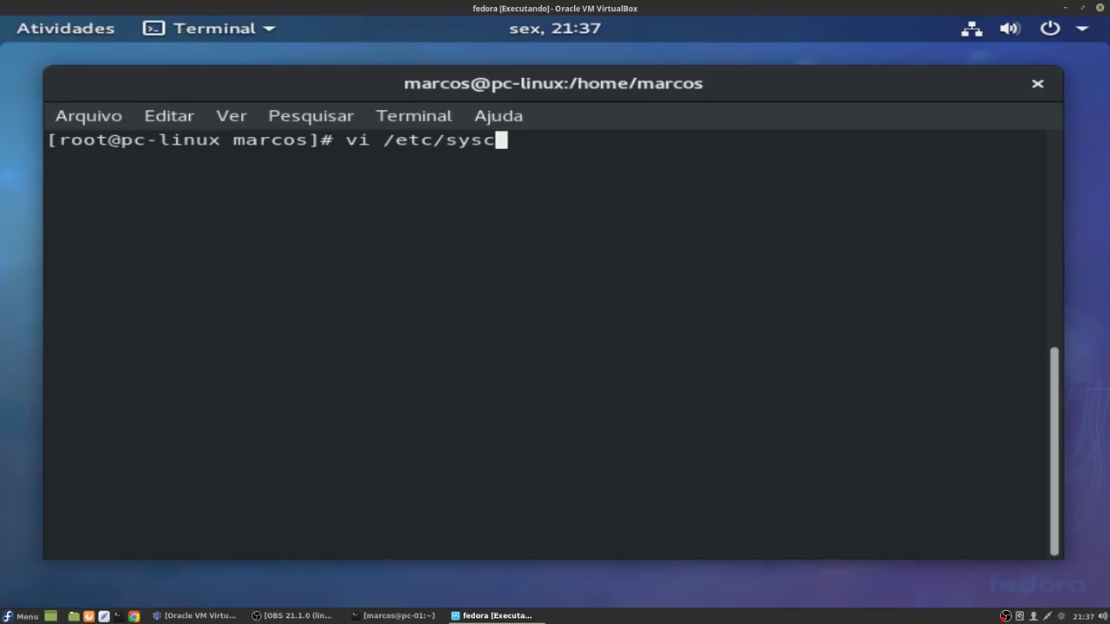
{"action": "type", "text": "o"}
{"action": "key", "text": "Tab"}
{"action": "type", "text": "se"}
{"action": "key", "text": "Tab"}
{"action": "key", "text": "Return"}
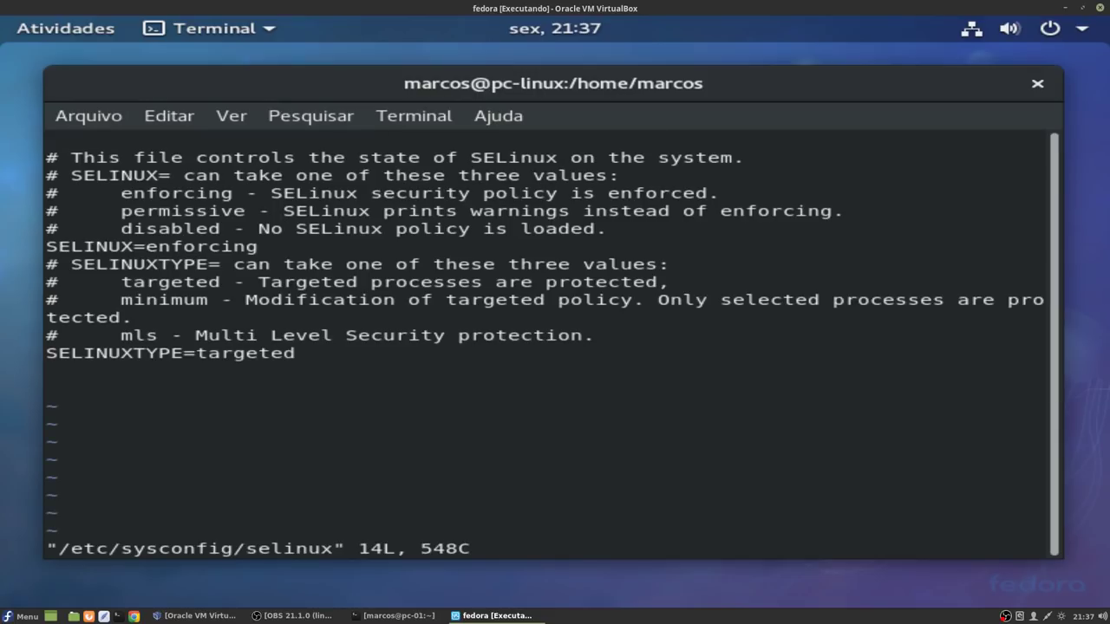
Step: Change SELINUX from enforcing to disabled and save the file with :wq!
{"action": "key", "text": "Down"}
{"action": "key", "text": "Down"}
{"action": "key", "text": "Down"}
{"action": "key", "text": "Down"}
{"action": "key", "text": "Down"}
{"action": "key", "text": "Right"}
{"action": "key", "text": "Right"}
{"action": "key", "text": "Right"}
{"action": "key", "text": "Right"}
{"action": "key", "text": "Right"}
{"action": "key", "text": "Right"}
{"action": "key", "text": "Right"}
{"action": "key", "text": "Right"}
{"action": "key", "text": "Right"}
{"action": "key", "text": "Right"}
{"action": "key", "text": "Right"}
{"action": "key", "text": "Right"}
{"action": "key", "text": "Right"}
{"action": "key", "text": "Right"}
{"action": "key", "text": "Right"}
{"action": "key", "text": "Right"}
{"action": "key", "text": "i"}
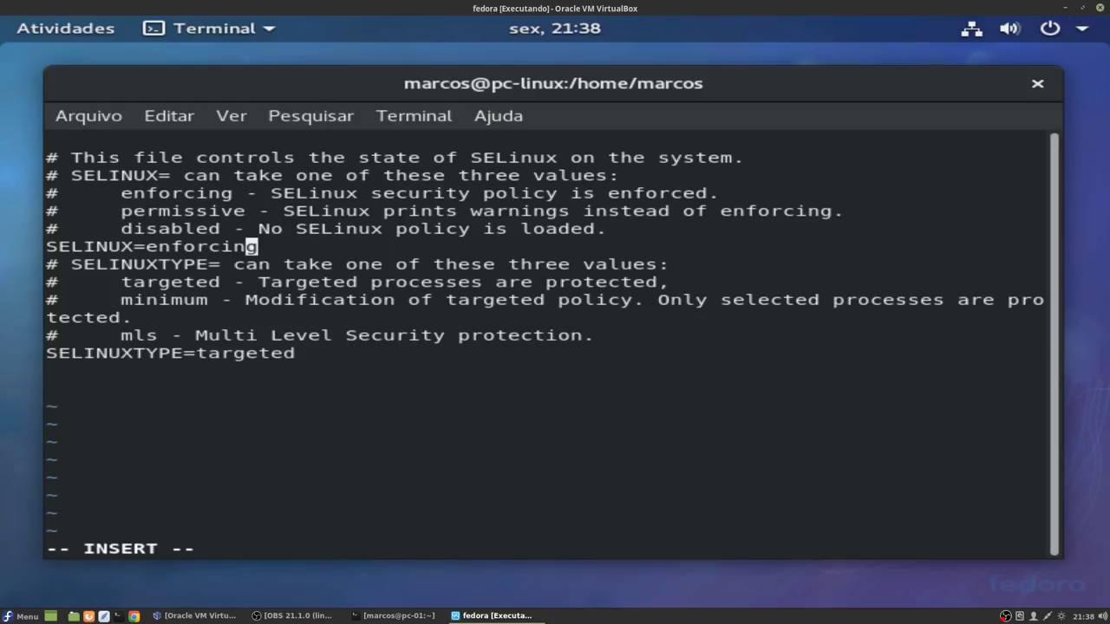
{"action": "key", "text": "Right"}
{"action": "key", "text": "BackSpace"}
{"action": "key", "text": "BackSpace"}
{"action": "key", "text": "BackSpace"}
{"action": "key", "text": "BackSpace"}
{"action": "key", "text": "BackSpace"}
{"action": "key", "text": "BackSpace"}
{"action": "key", "text": "BackSpace"}
{"action": "key", "text": "BackSpace"}
{"action": "key", "text": "BackSpace"}
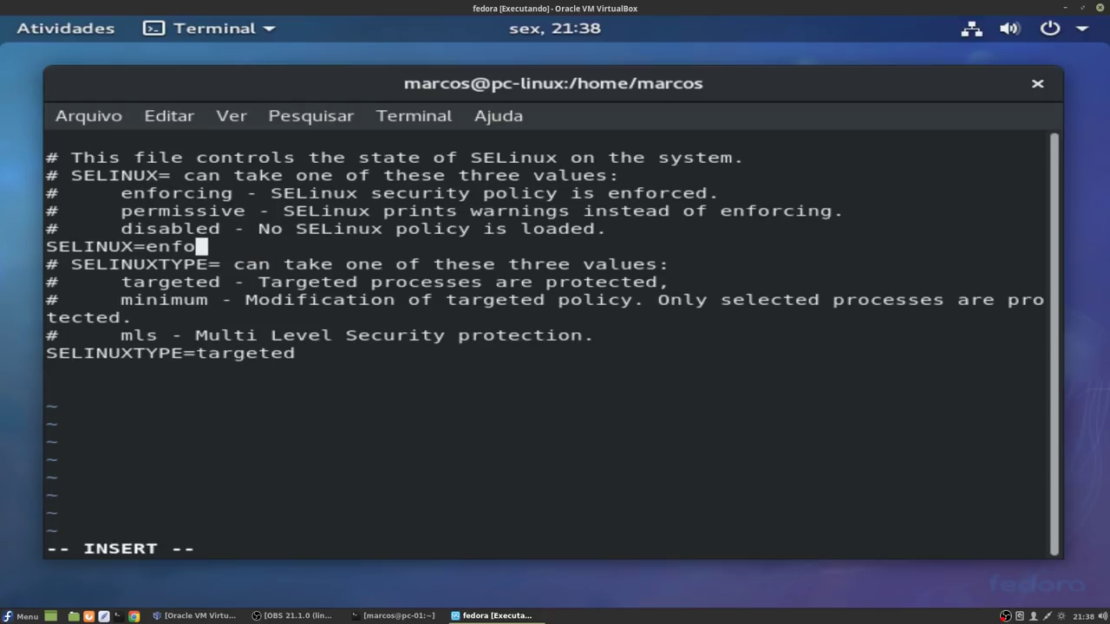
{"action": "type", "text": "disabled"}
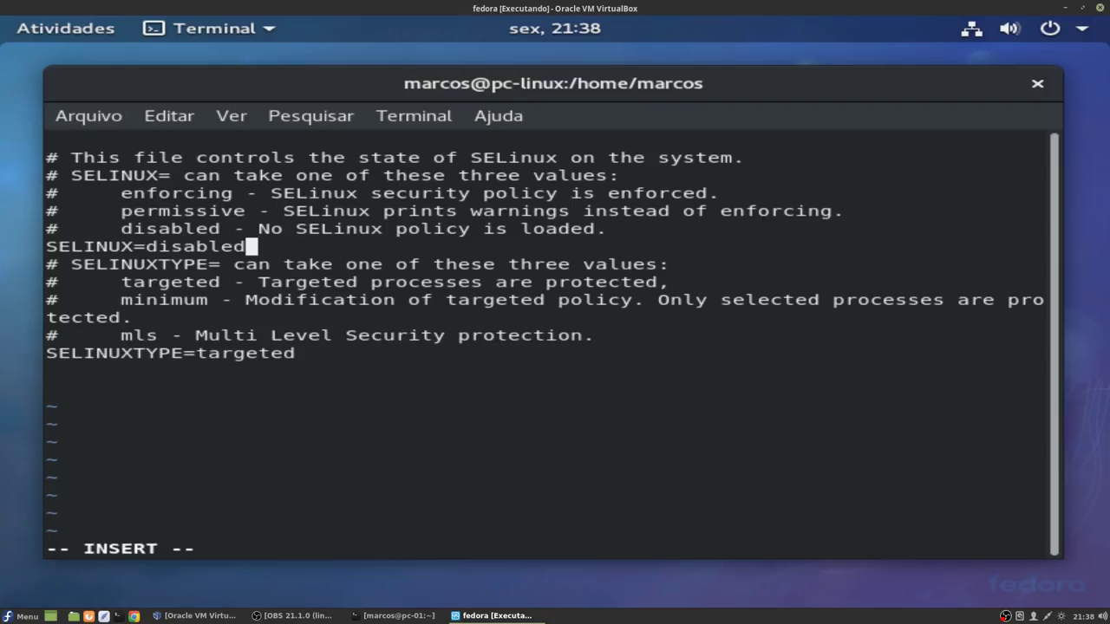
{"action": "key", "text": "Escape"}
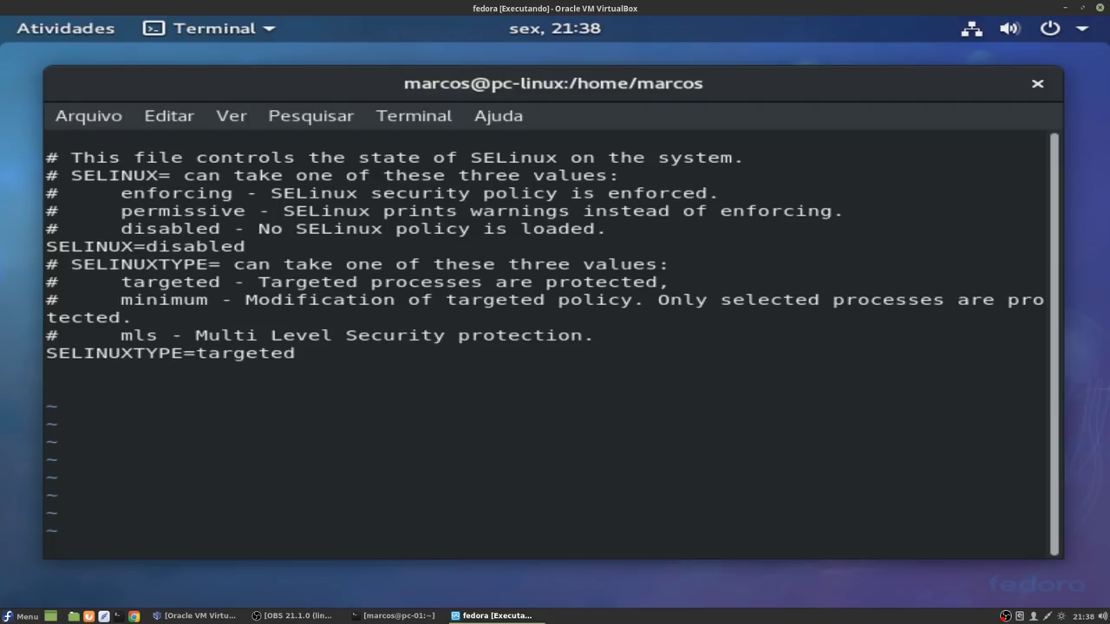
{"action": "type", "text": ":wq!"}
{"action": "key", "text": "Return"}
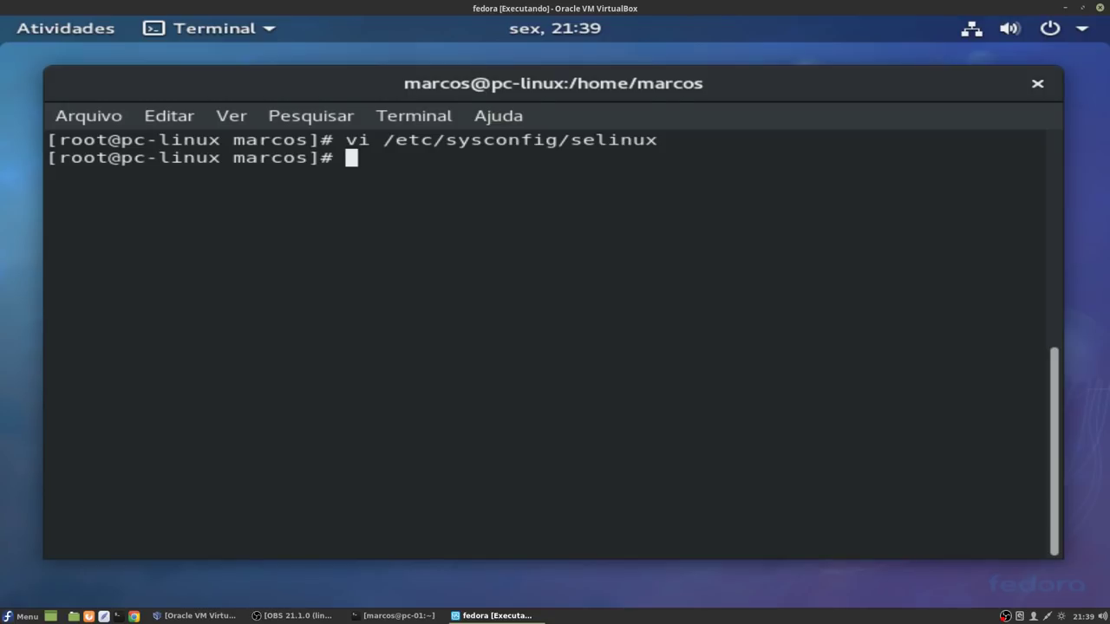
Step: Open /etc/sudoers in vi and insert a new line below the root rule
{"action": "type", "text": "vi /"}
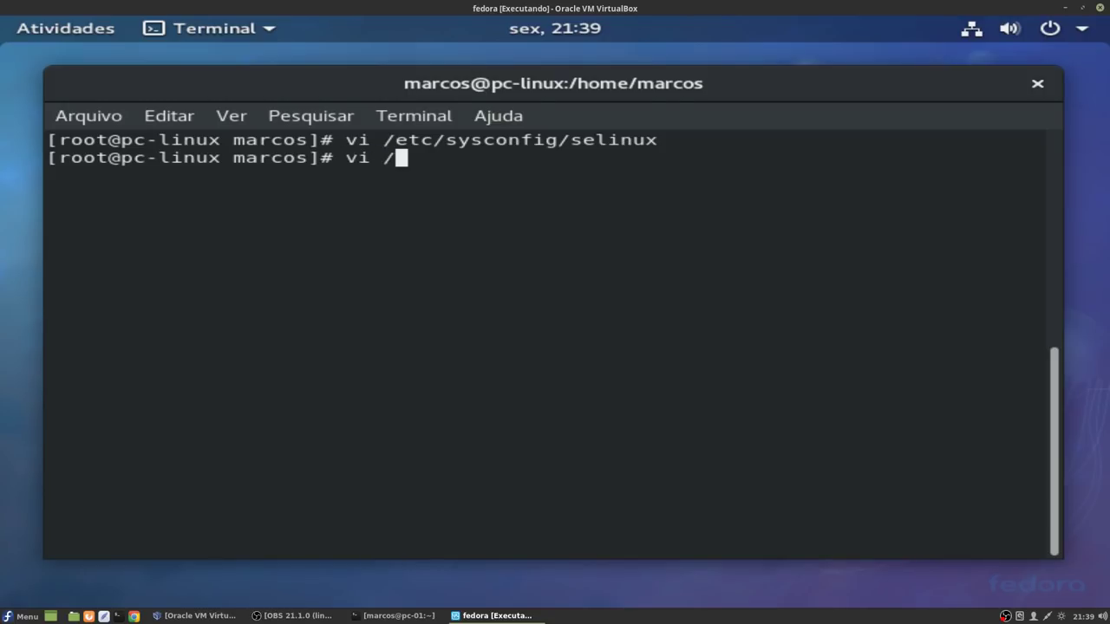
{"action": "type", "text": "etc/sudoers"}
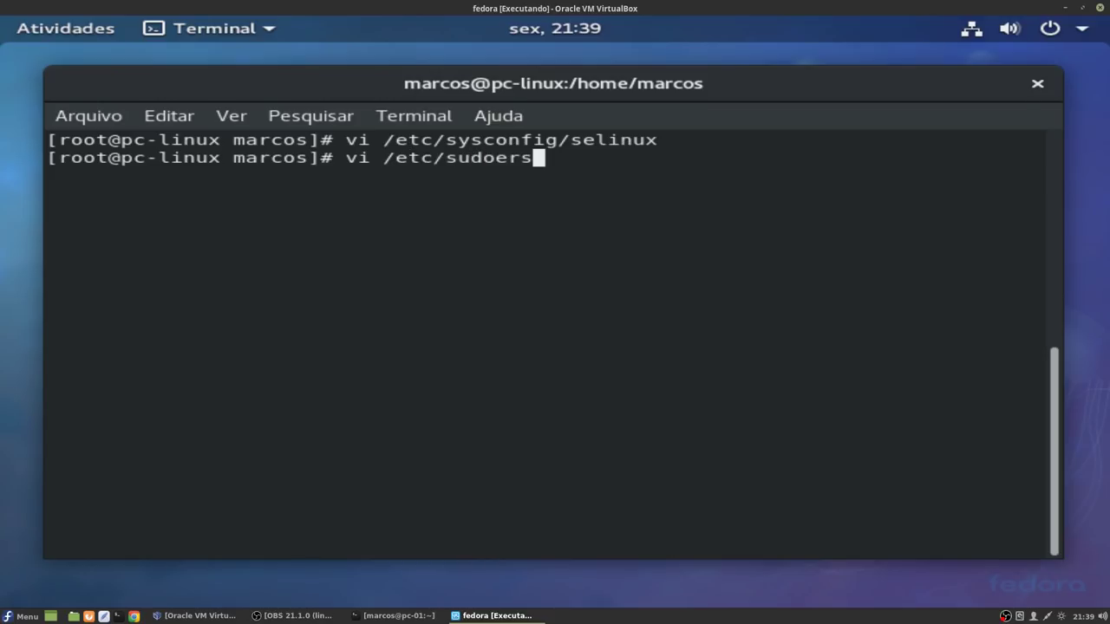
{"action": "key", "text": "Return"}
{"action": "key", "text": "Down"}
{"action": "key", "text": "Down"}
{"action": "key", "text": "Down"}
{"action": "key", "text": "Down"}
{"action": "key", "text": "Down"}
{"action": "key", "text": "Down"}
{"action": "key", "text": "Down"}
{"action": "key", "text": "Down"}
{"action": "key", "text": "Down"}
{"action": "key", "text": "Down"}
{"action": "key", "text": "Down"}
{"action": "key", "text": "Down"}
{"action": "key", "text": "Down"}
{"action": "key", "text": "Down"}
{"action": "key", "text": "Down"}
{"action": "key", "text": "Down"}
{"action": "key", "text": "Down"}
{"action": "key", "text": "Down"}
{"action": "key", "text": "Down"}
{"action": "key", "text": "Down"}
{"action": "key", "text": "Up"}
{"action": "key", "text": "Up"}
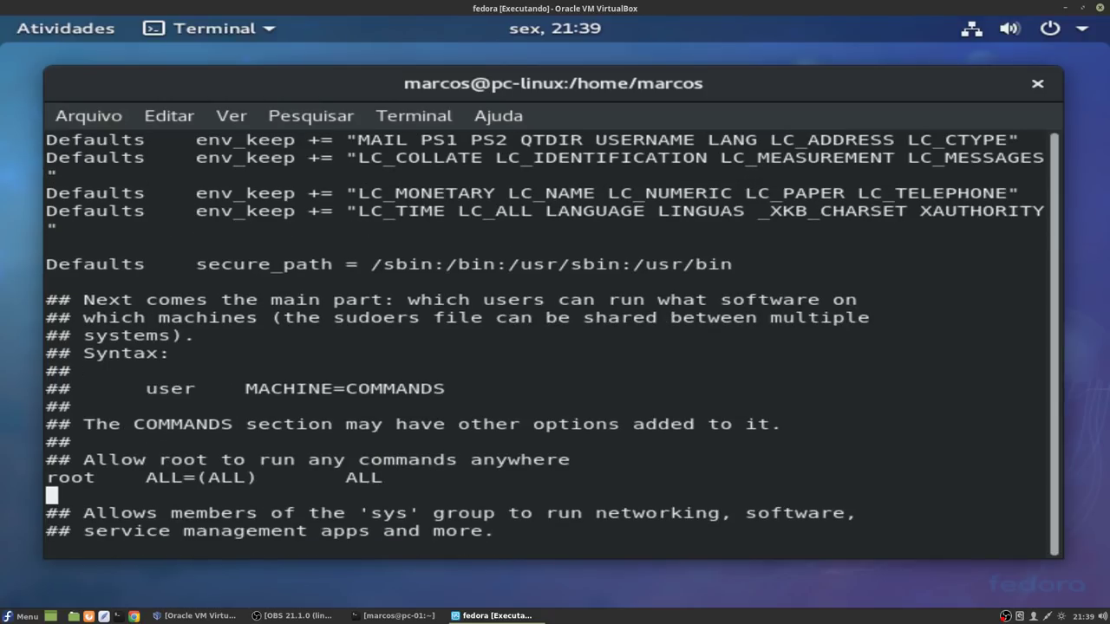
{"action": "key", "text": "i"}
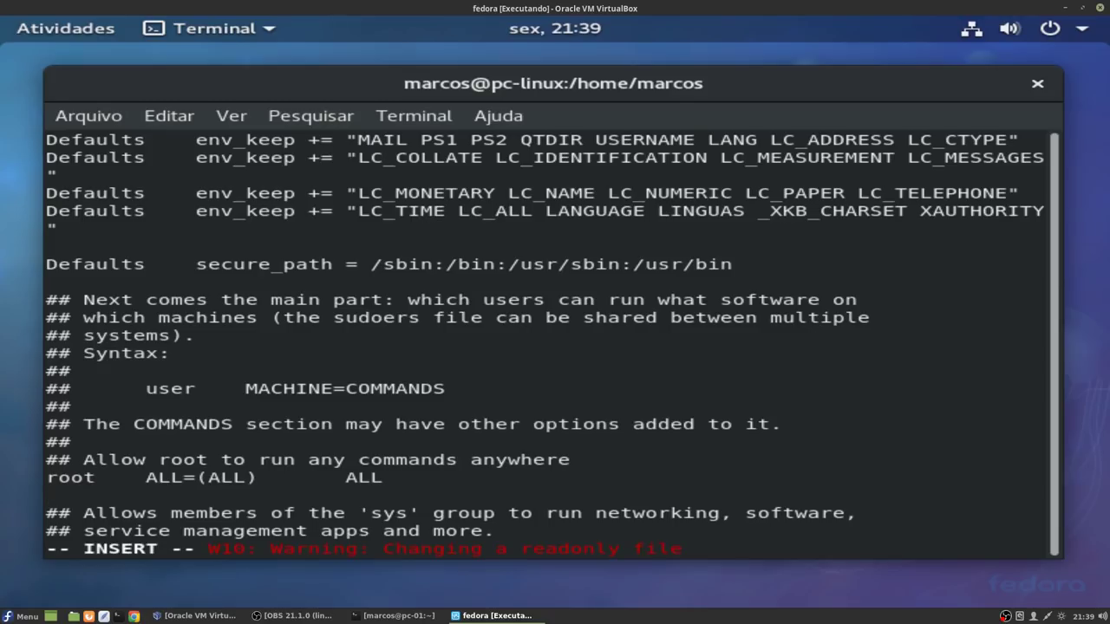
{"action": "key", "text": "Return"}
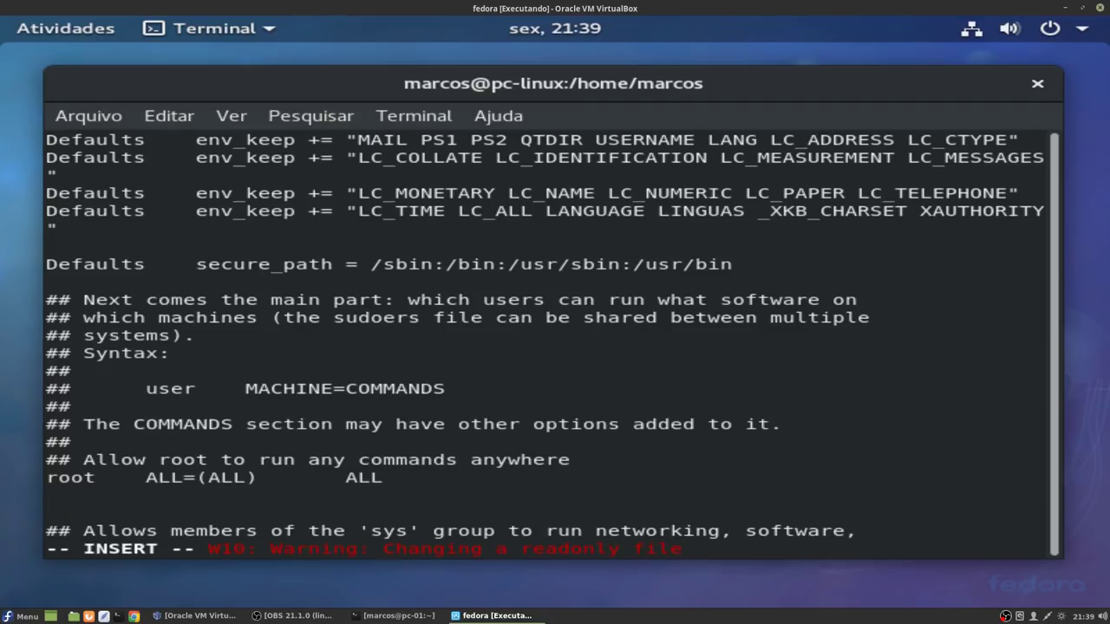
Step: Add the user's 'ALL=(ALL) ALL' rule and force-save sudoers with :wq!
{"action": "type", "text": "marcos"}
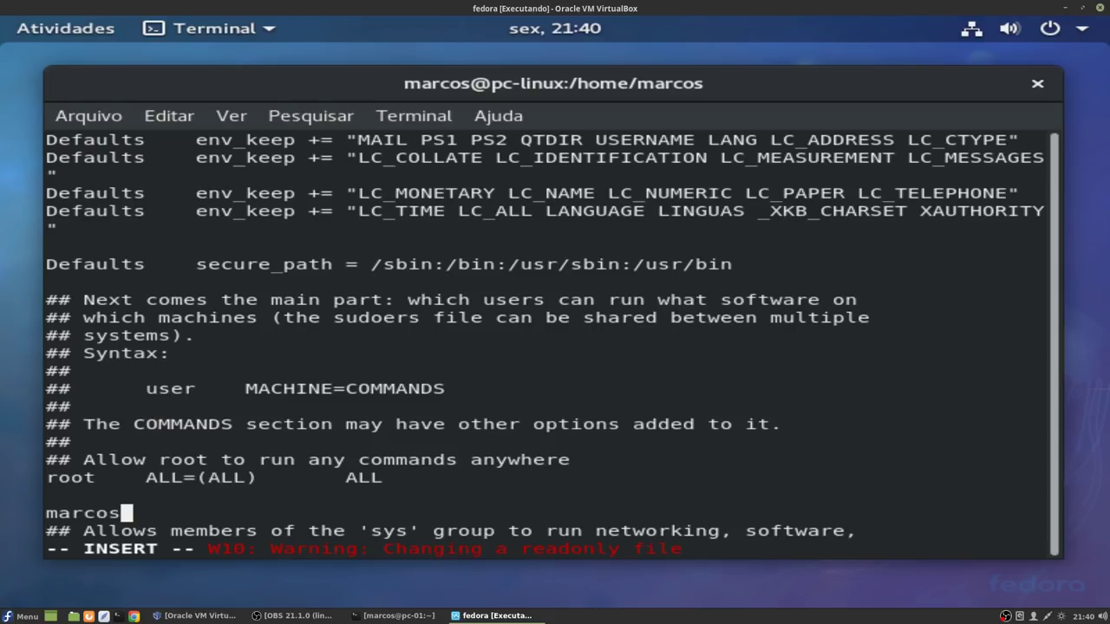
{"action": "key", "text": "Tab"}
{"action": "type", "text": "ALL=(ALL)"}
{"action": "key", "text": "Tab"}
{"action": "type", "text": "ALL"}
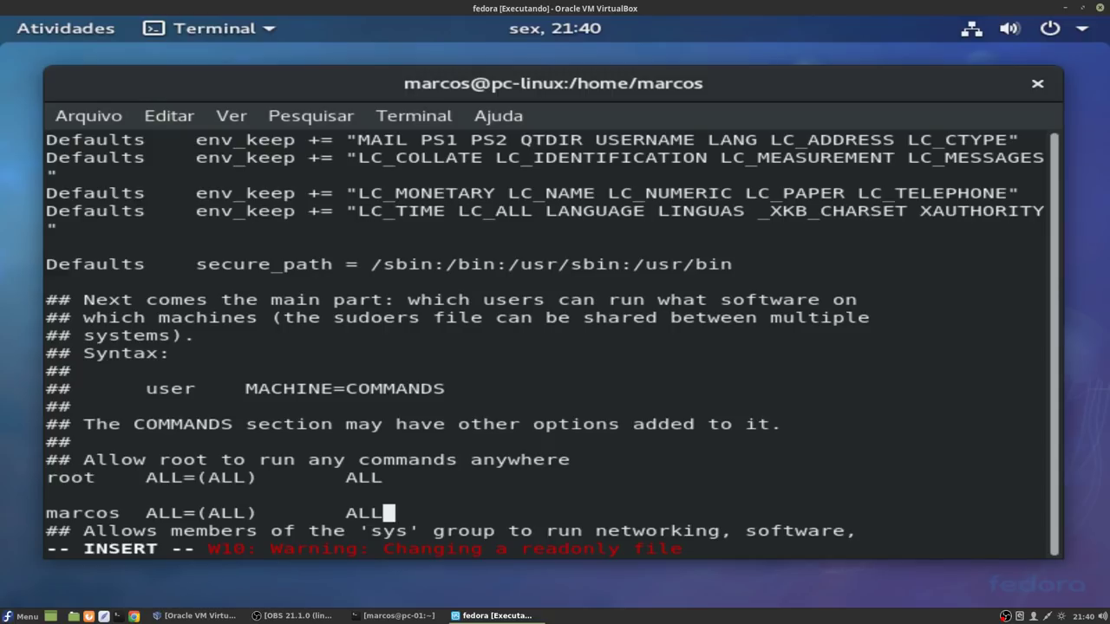
{"action": "key", "text": "Escape"}
{"action": "type", "text": ":"}
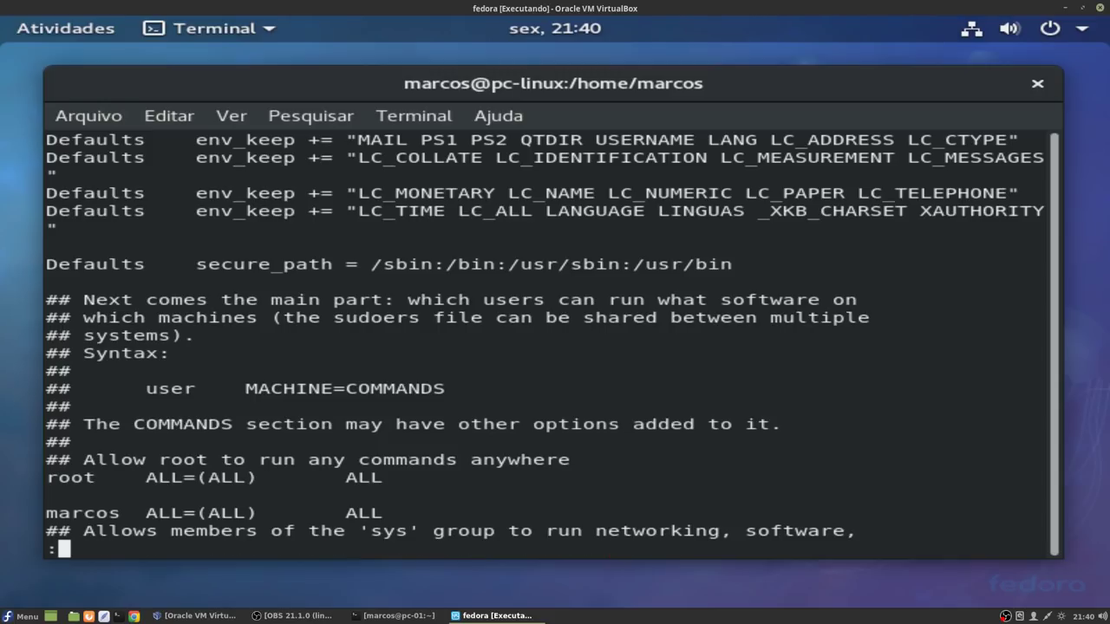
{"action": "type", "text": "wqw"}
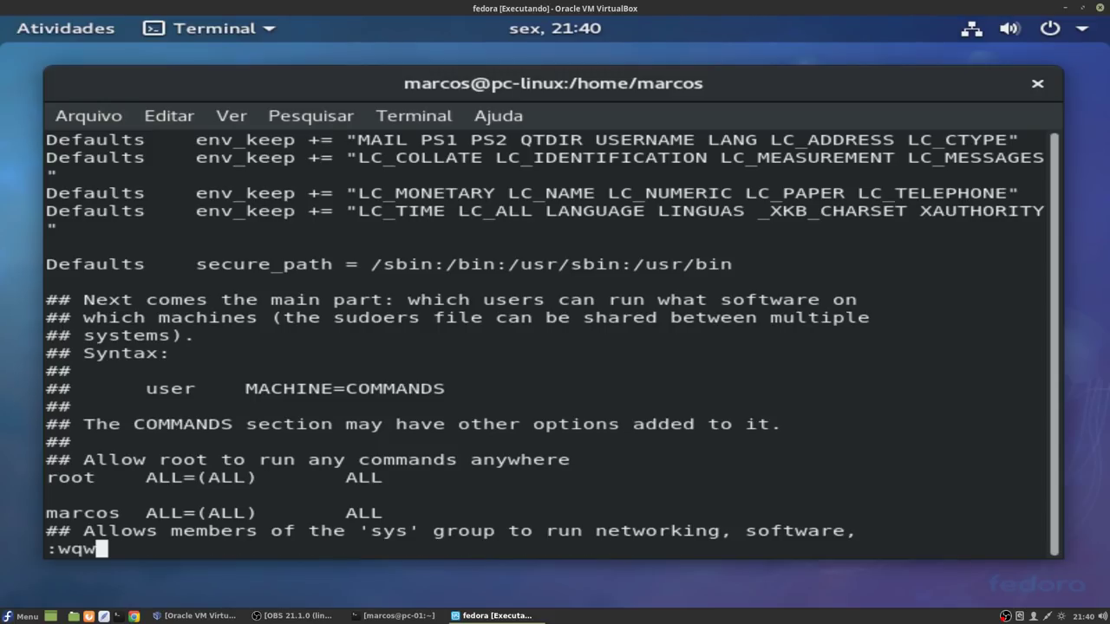
{"action": "key", "text": "BackSpace"}
{"action": "type", "text": "!"}
{"action": "key", "text": "Return"}
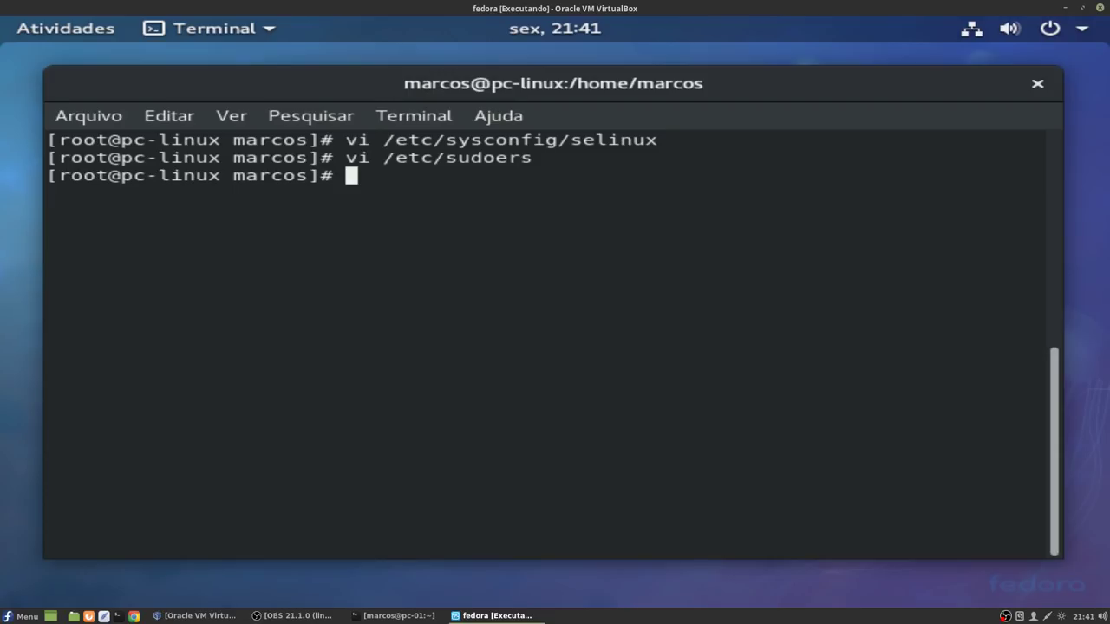
Step: Reboot the guest with reboot, then log back in as the user with the password
{"action": "type", "text": "reboot"}
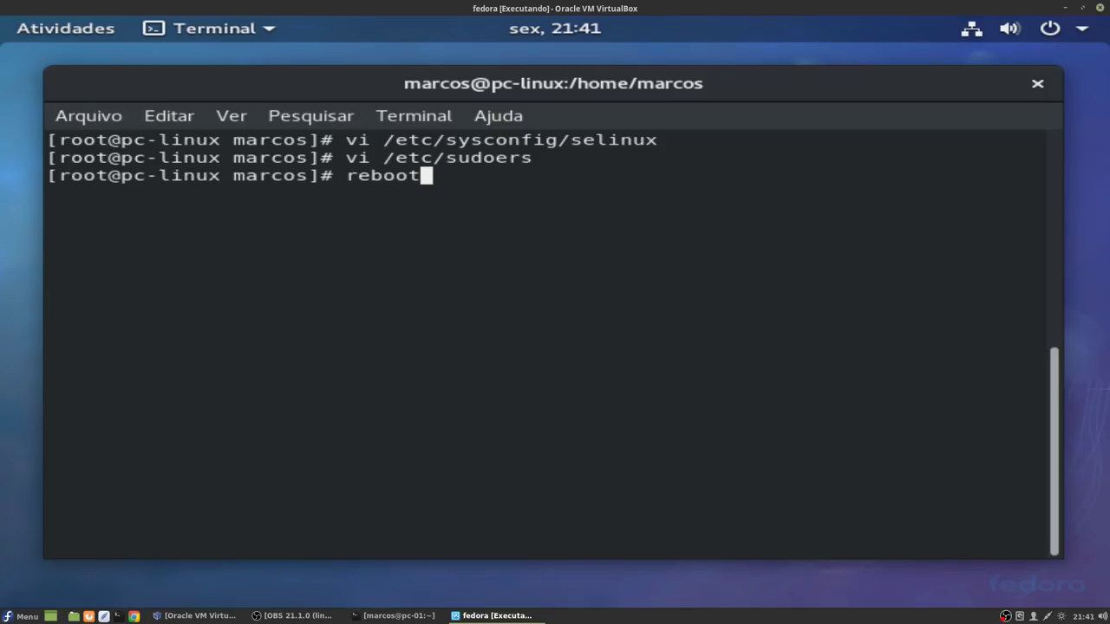
{"action": "key", "text": "Return"}
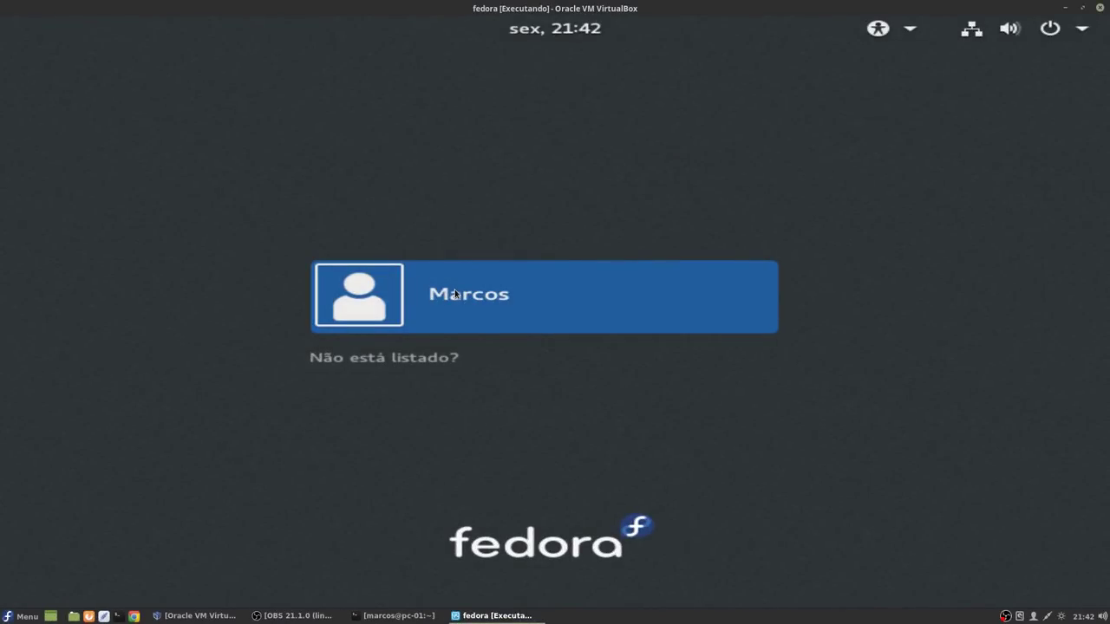
{"action": "left_click", "coordinate": [454, 294]}
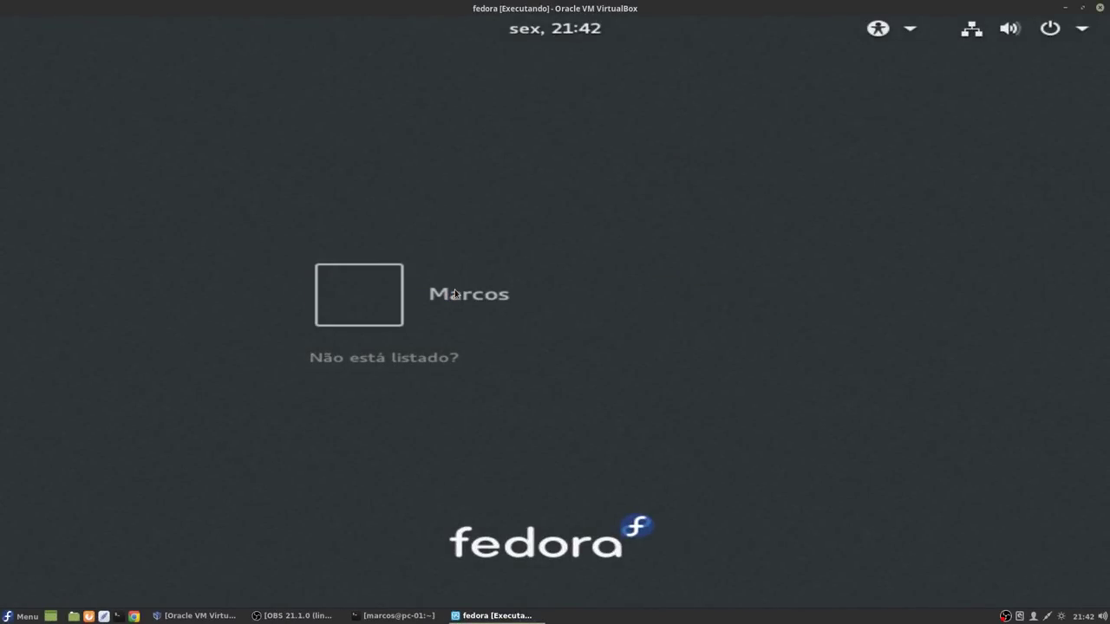
{"action": "type", "text": "******"}
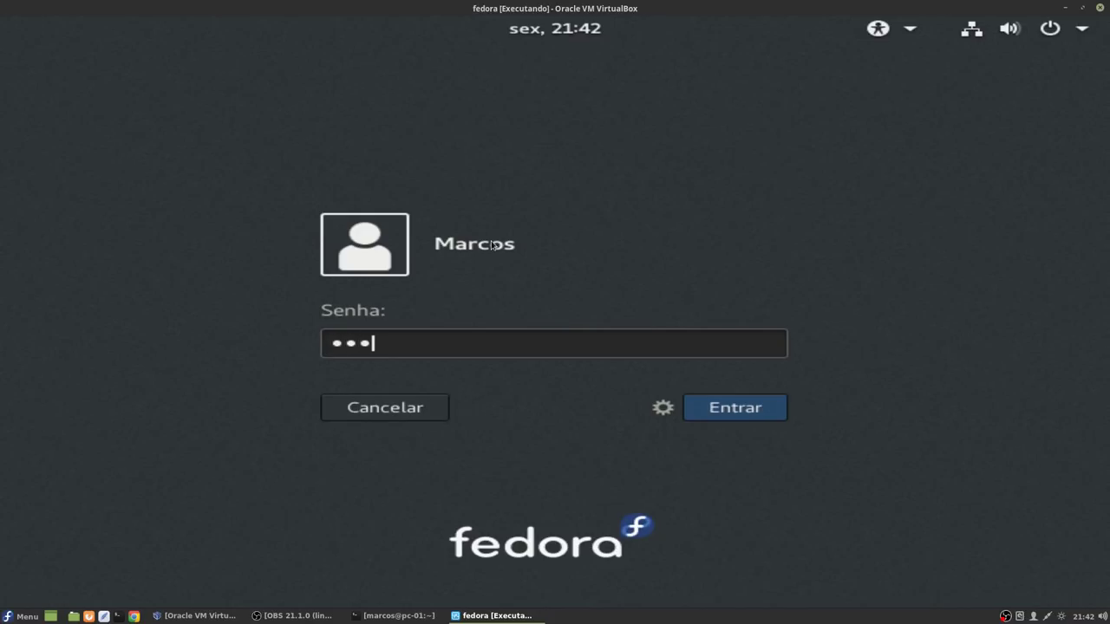
{"action": "type", "text": "*******"}
{"action": "key", "text": "Return"}
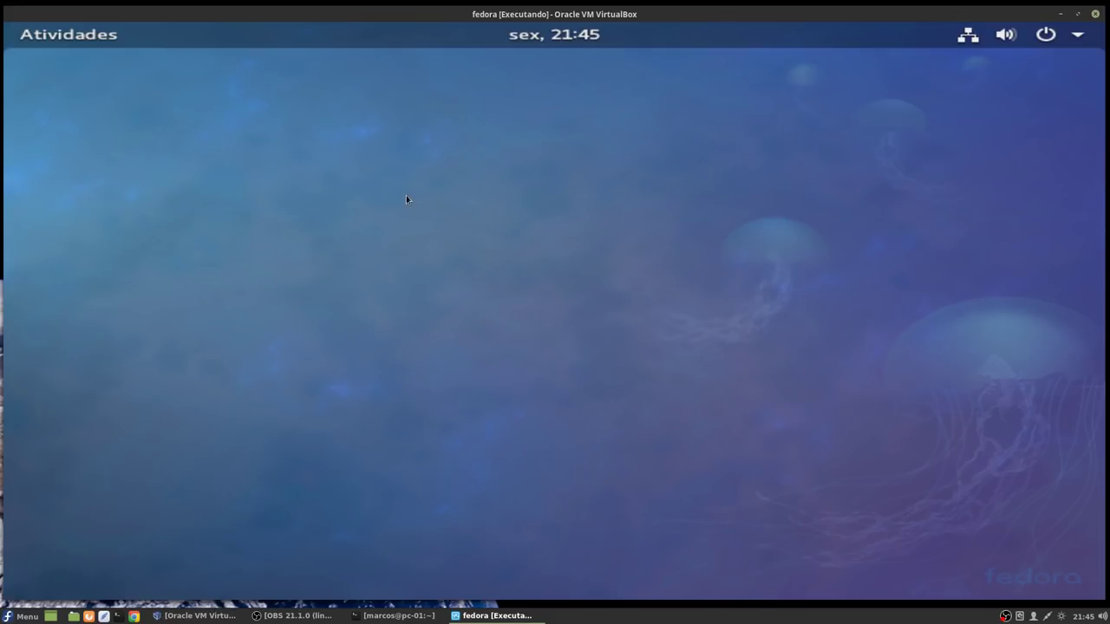
Step: Launch Firefox, search Google for rpmfusion, and open the RPM Fusion website
{"action": "left_click", "coordinate": [70, 38]}
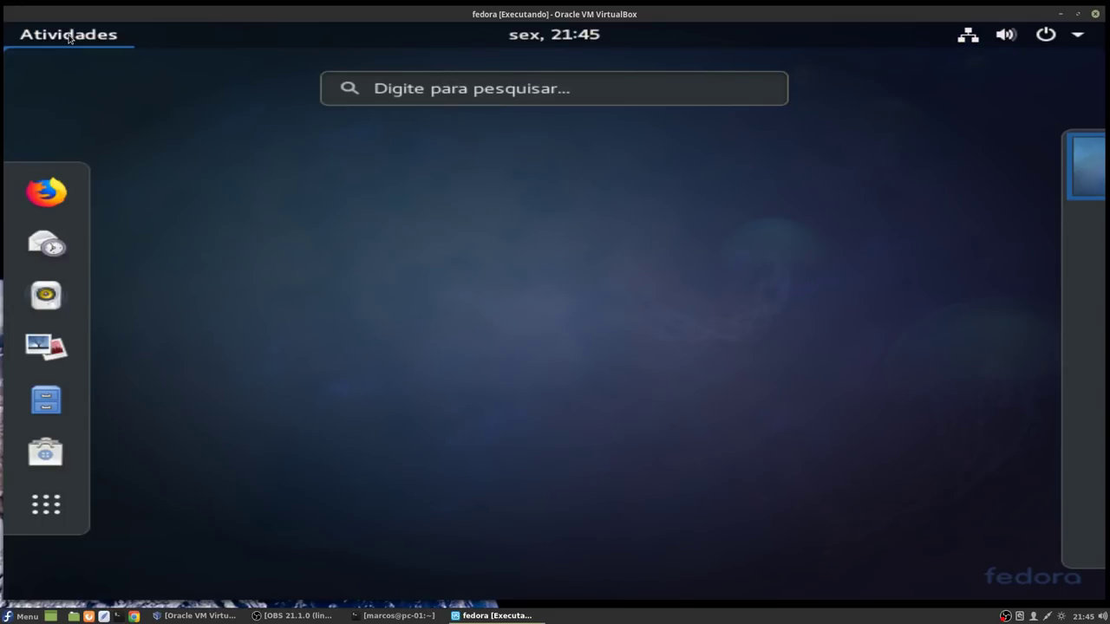
{"action": "left_click", "coordinate": [54, 190]}
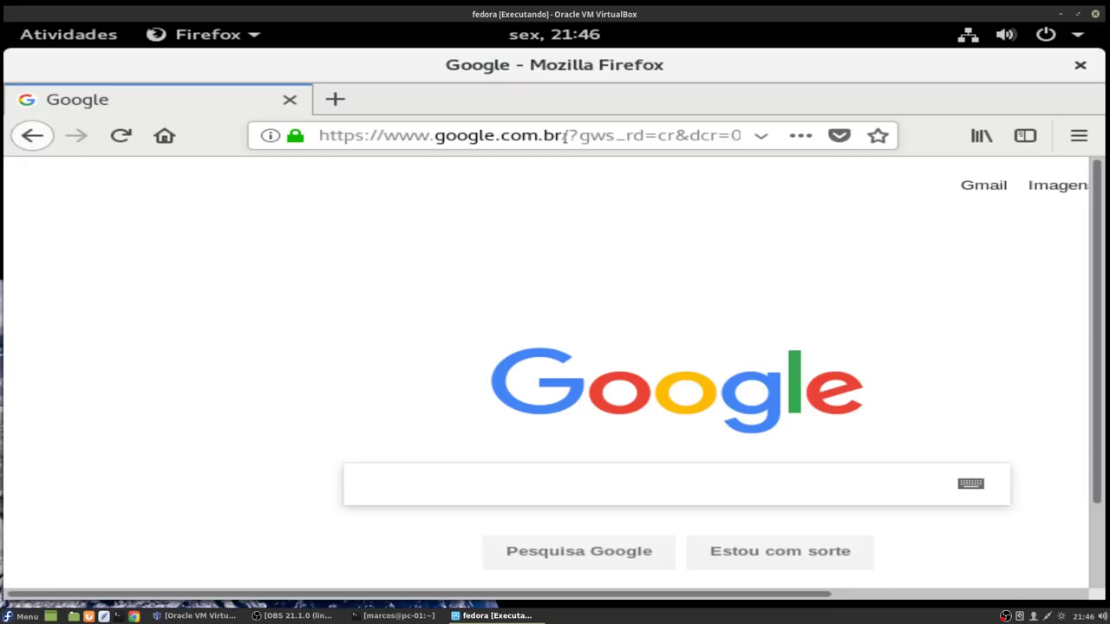
{"action": "type", "text": "rpm"}
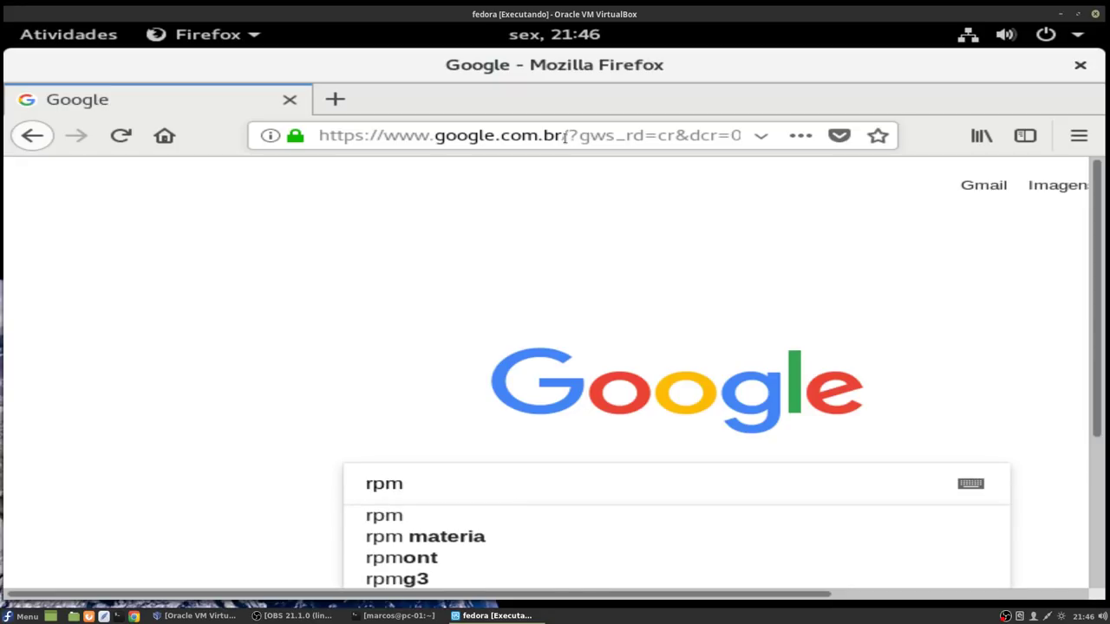
{"action": "type", "text": "f"}
{"action": "key", "text": "Down"}
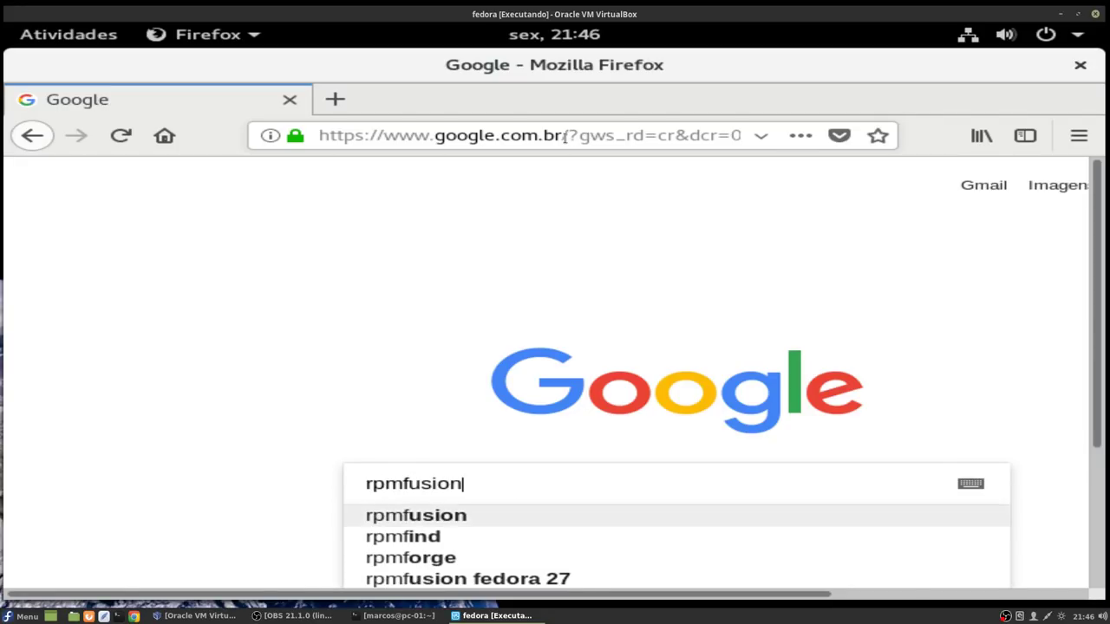
{"action": "key", "text": "Return"}
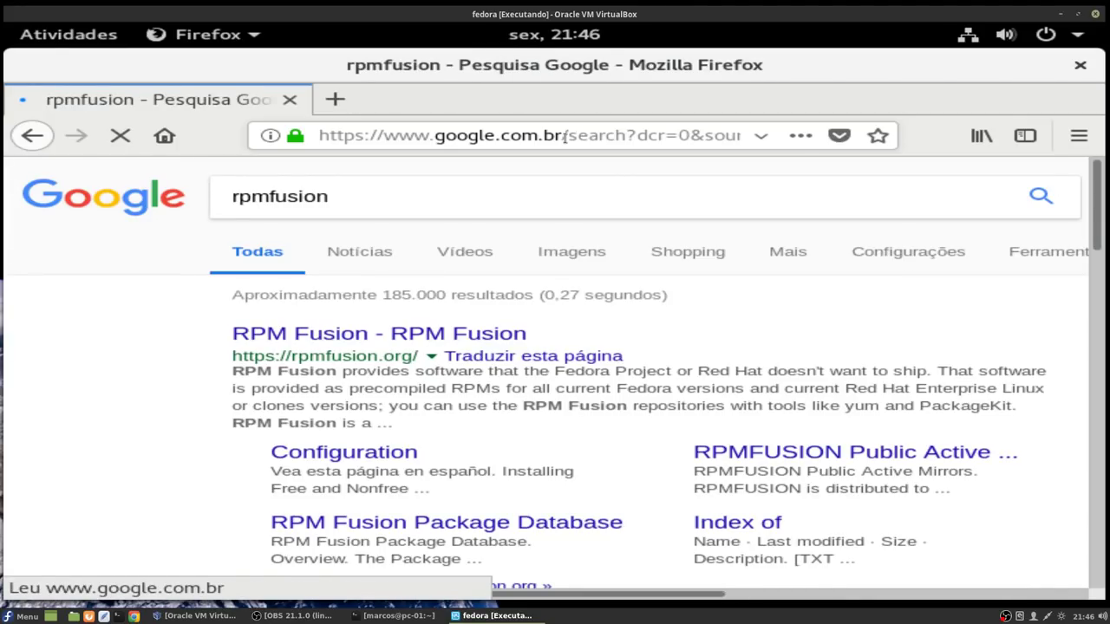
{"action": "left_click", "coordinate": [319, 335]}
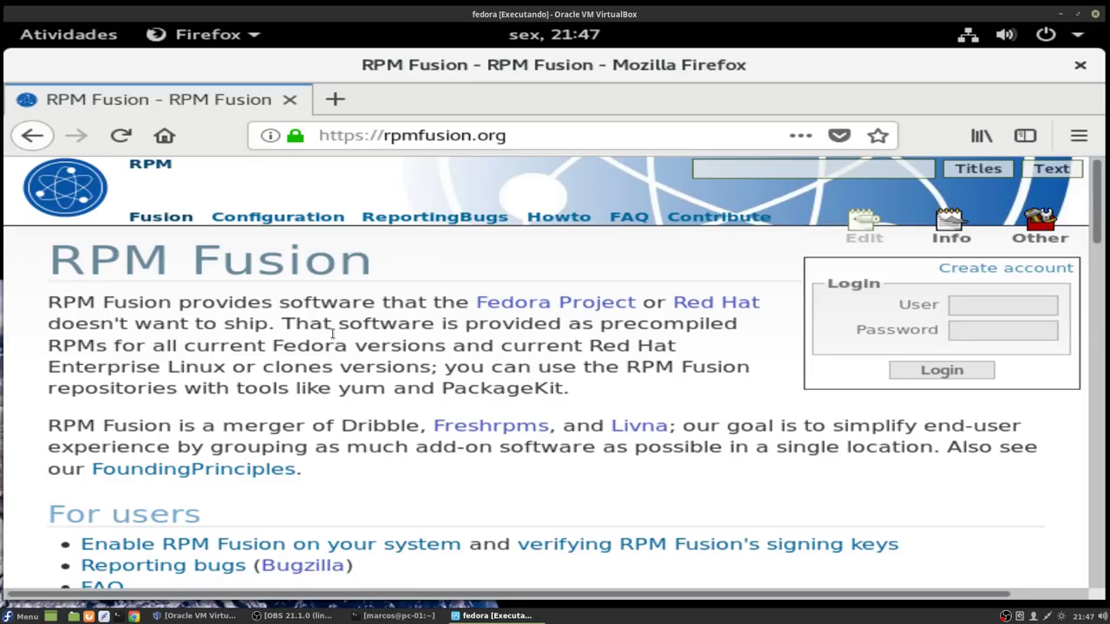
Step: Open the 'RPM Fusion free for Fedora 27' package from the Configuration page in the software installer
{"action": "left_click", "coordinate": [297, 222]}
{"action": "scroll", "coordinate": [344, 381], "scroll_direction": "down", "scroll_amount": 2}
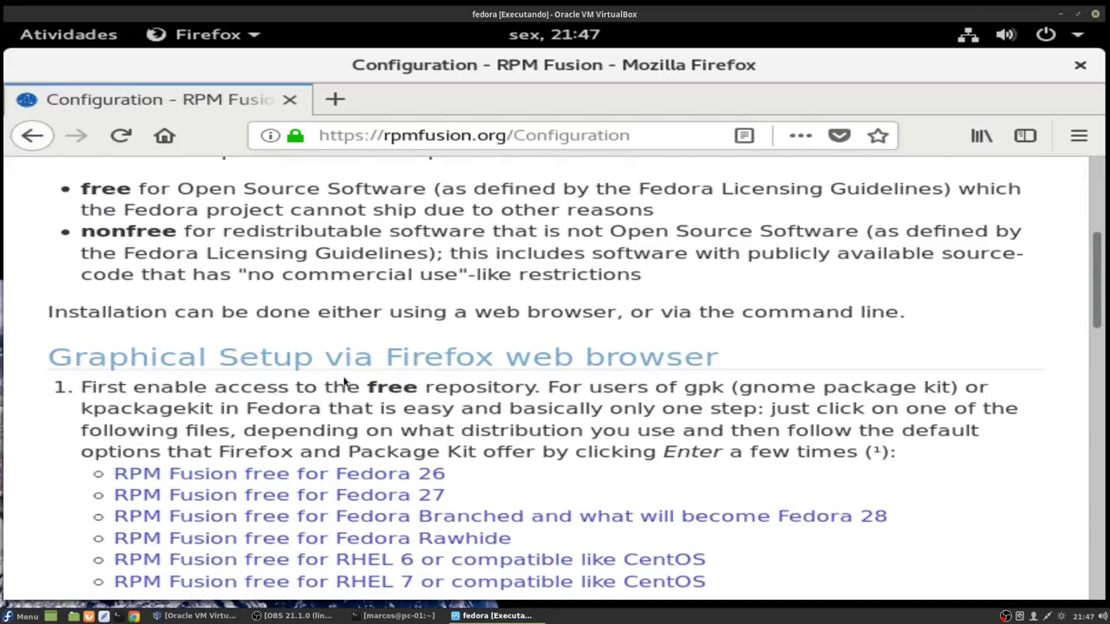
{"action": "scroll", "coordinate": [344, 381], "scroll_direction": "down", "scroll_amount": 1}
{"action": "scroll", "coordinate": [345, 382], "scroll_direction": "down", "scroll_amount": 1}
{"action": "scroll", "coordinate": [344, 381], "scroll_direction": "down", "scroll_amount": 1}
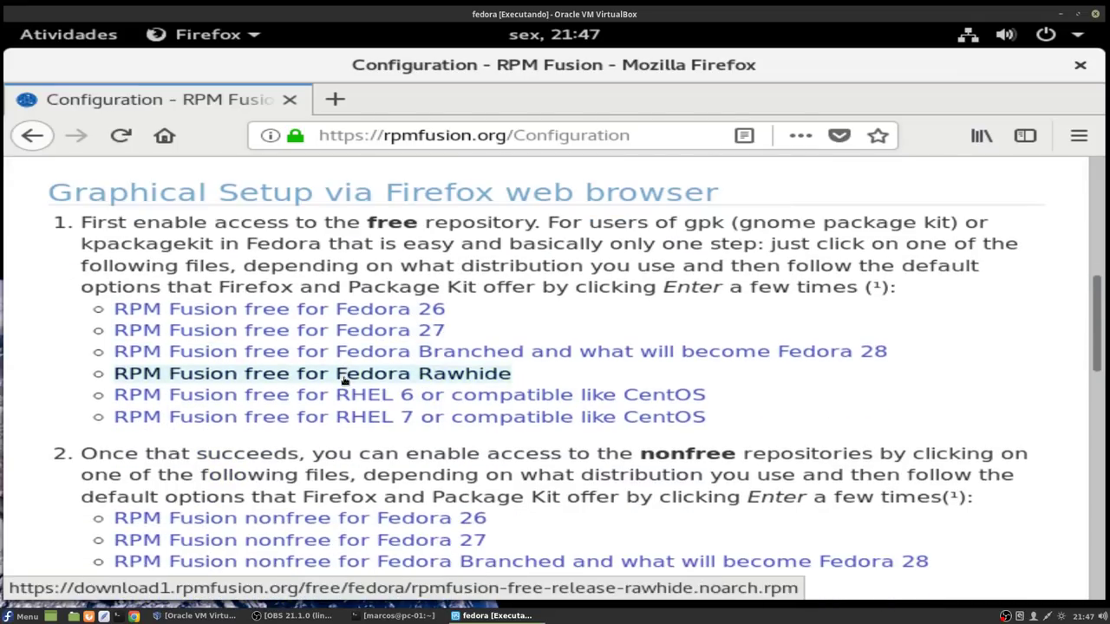
{"action": "left_click", "coordinate": [309, 330]}
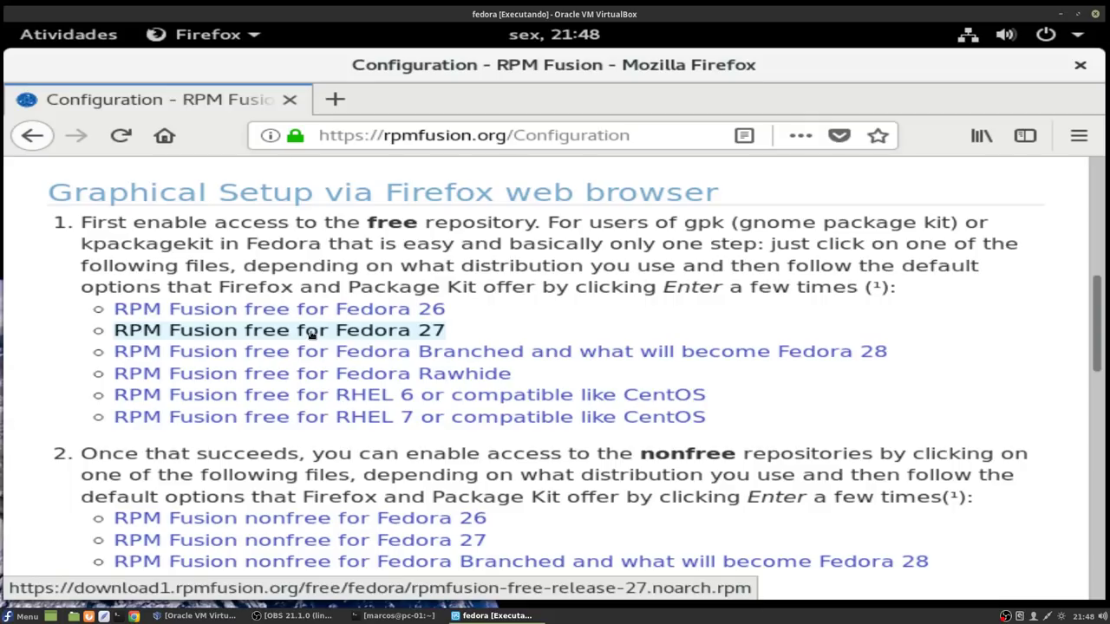
{"action": "left_click", "coordinate": [311, 333]}
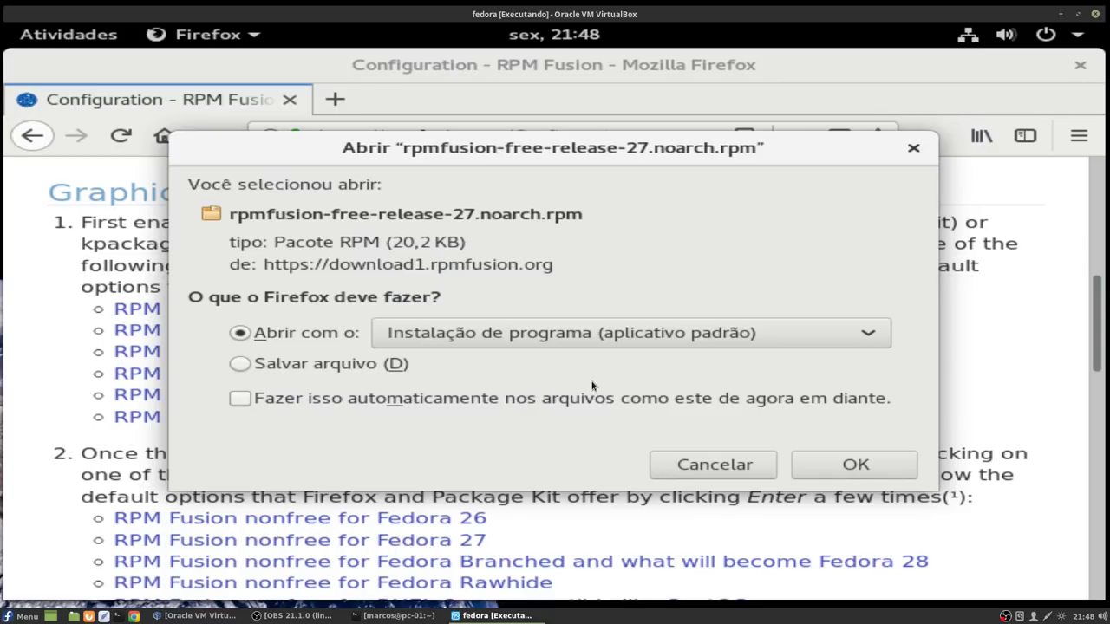
{"action": "left_click", "coordinate": [851, 471]}
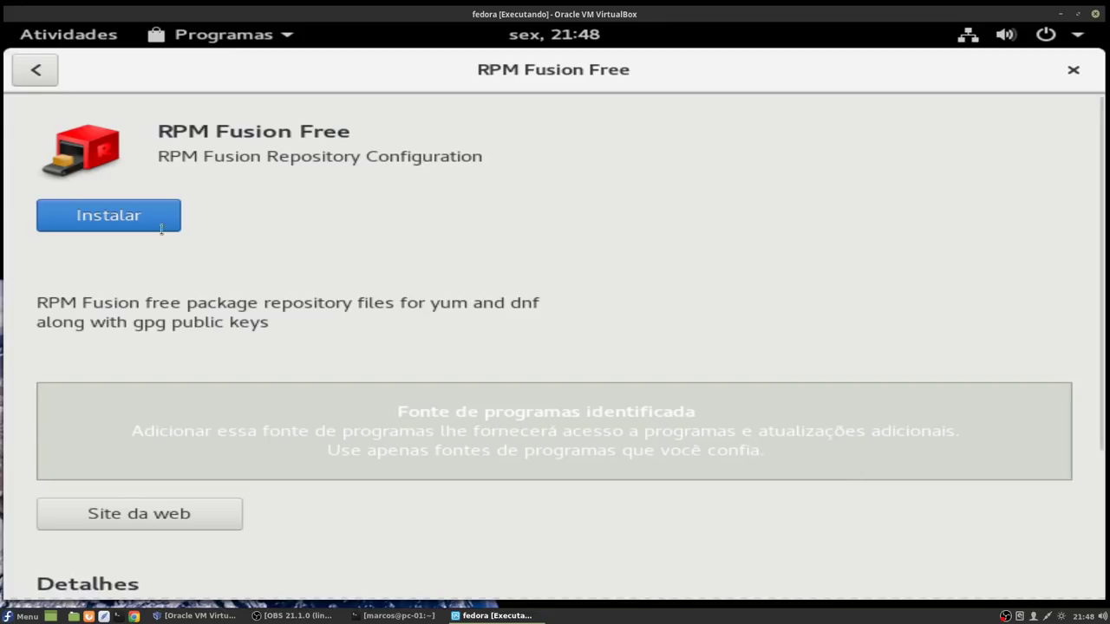
Step: Install the RPM Fusion Free repository with the administrator password, then close Software
{"action": "left_click", "coordinate": [105, 217]}
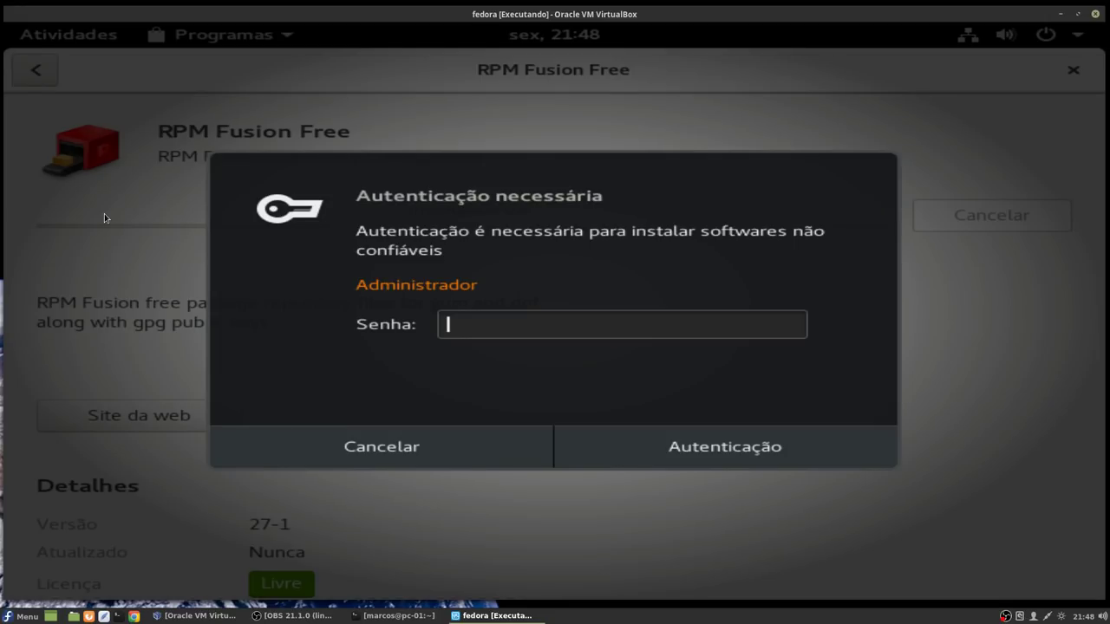
{"action": "type", "text": "••"}
{"action": "key", "text": "Return"}
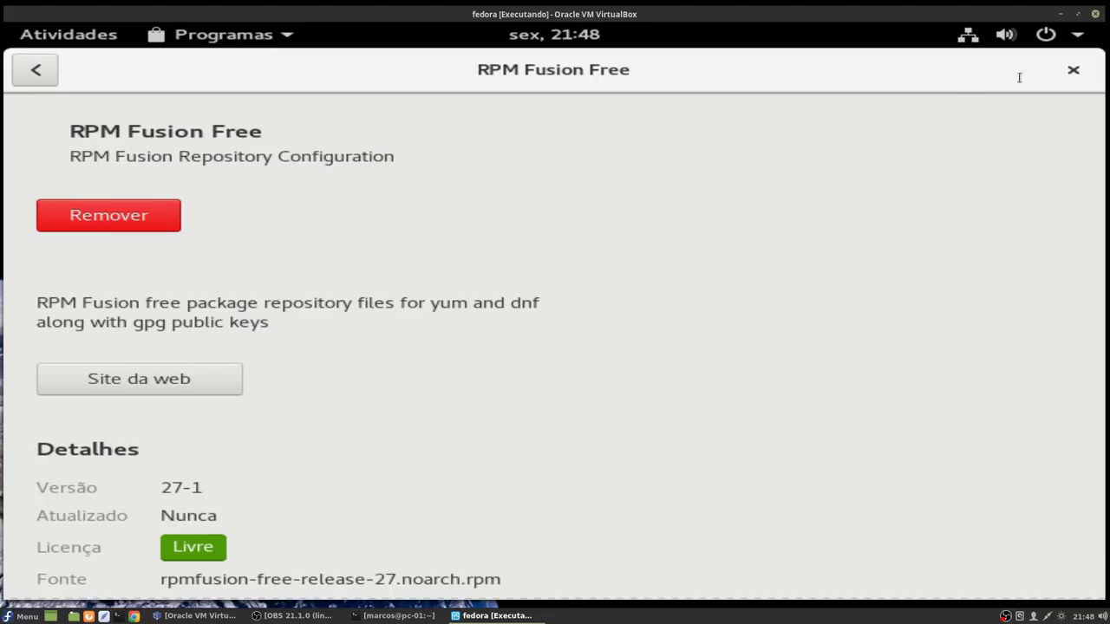
{"action": "left_click", "coordinate": [1076, 71]}
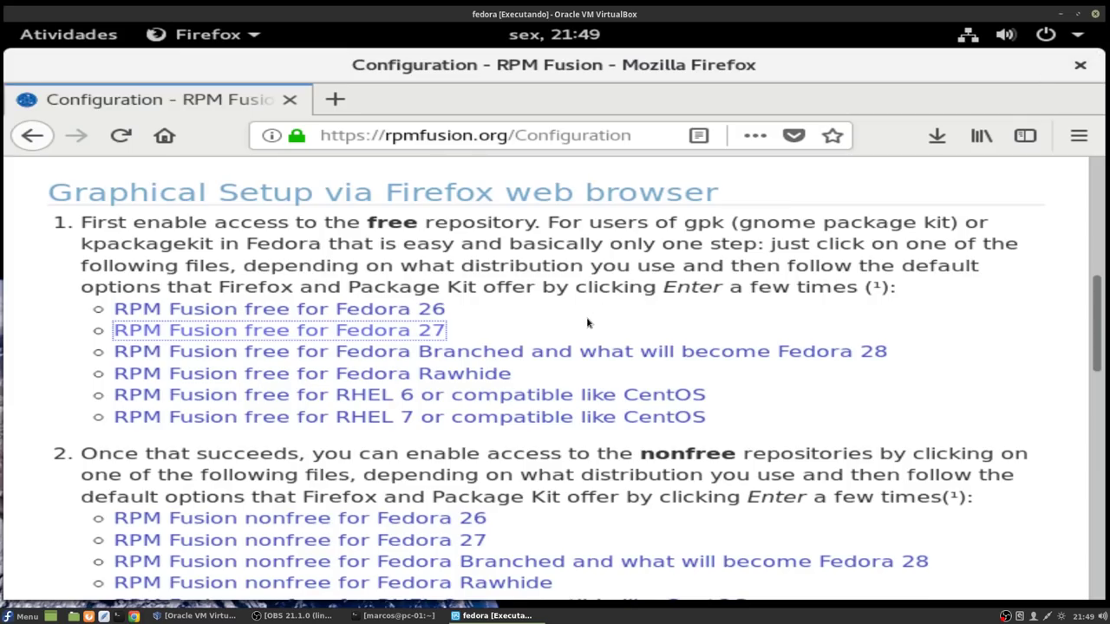
Step: Install the 'RPM Fusion nonfree for Fedora 27' package through Software, authenticating with the admin password, then close Software
{"action": "scroll", "coordinate": [595, 322], "scroll_direction": "down", "scroll_amount": 2}
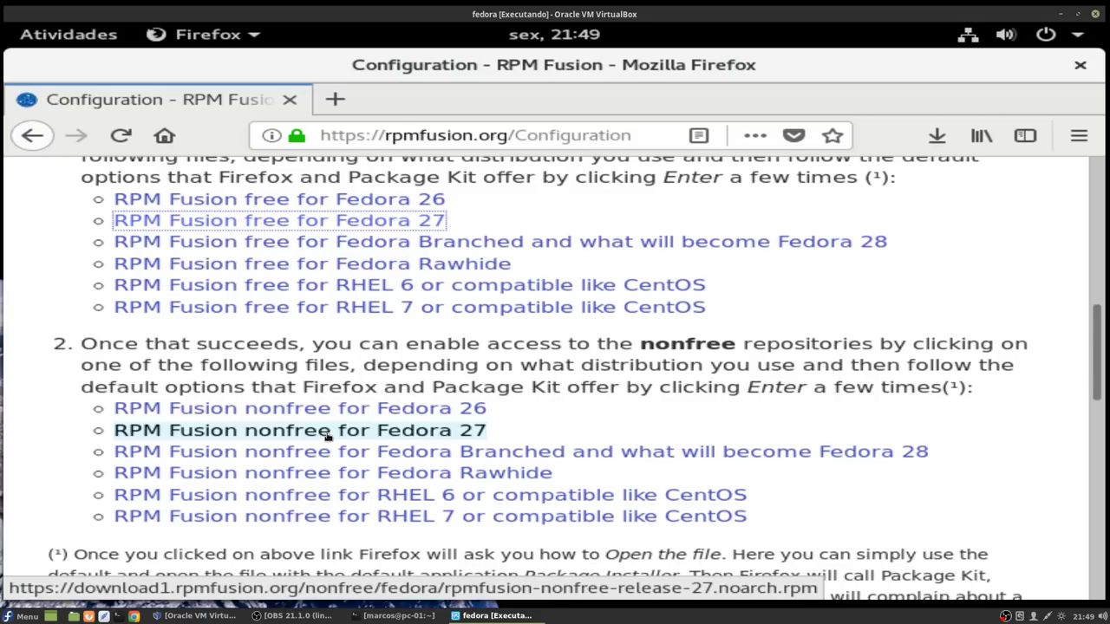
{"action": "left_click", "coordinate": [328, 435]}
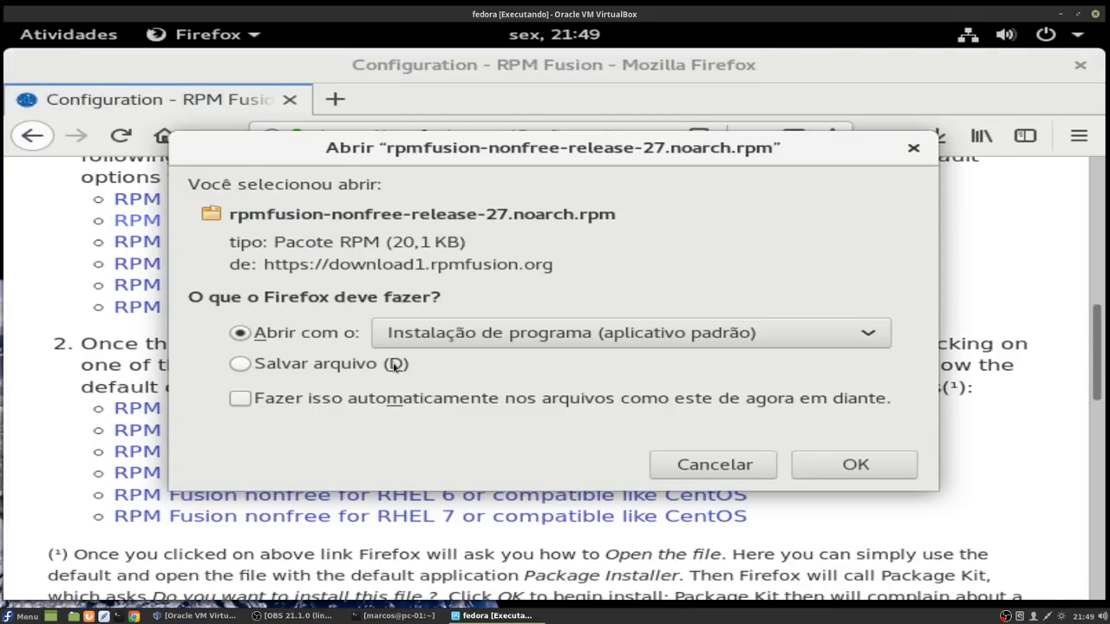
{"action": "left_click", "coordinate": [874, 473]}
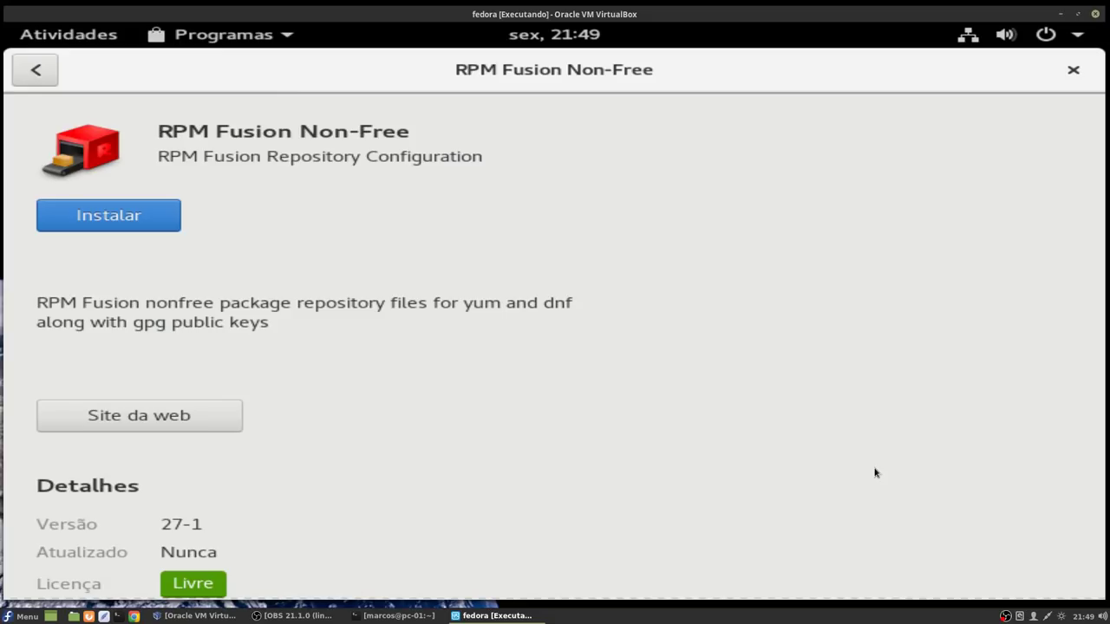
{"action": "left_click", "coordinate": [135, 223]}
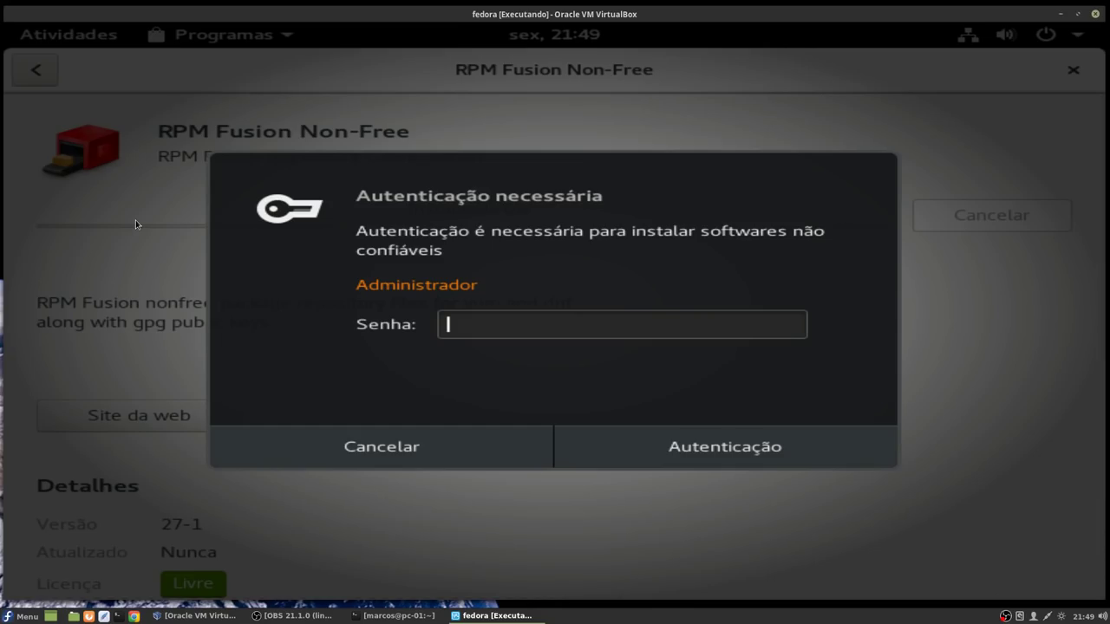
{"action": "type", "text": "•••••••••••••"}
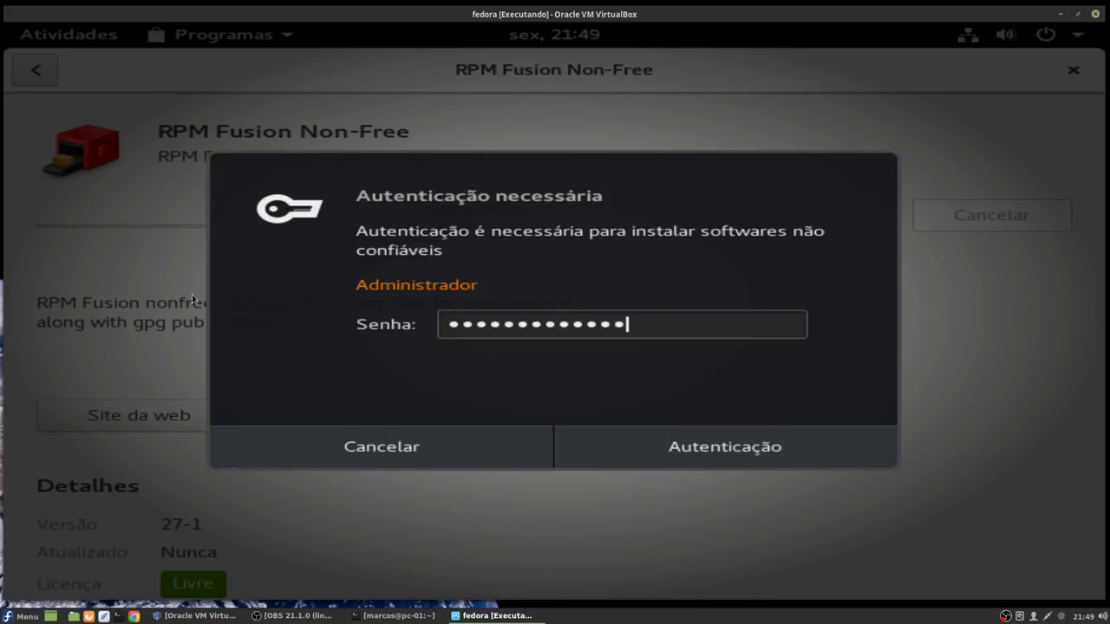
{"action": "left_click", "coordinate": [687, 456]}
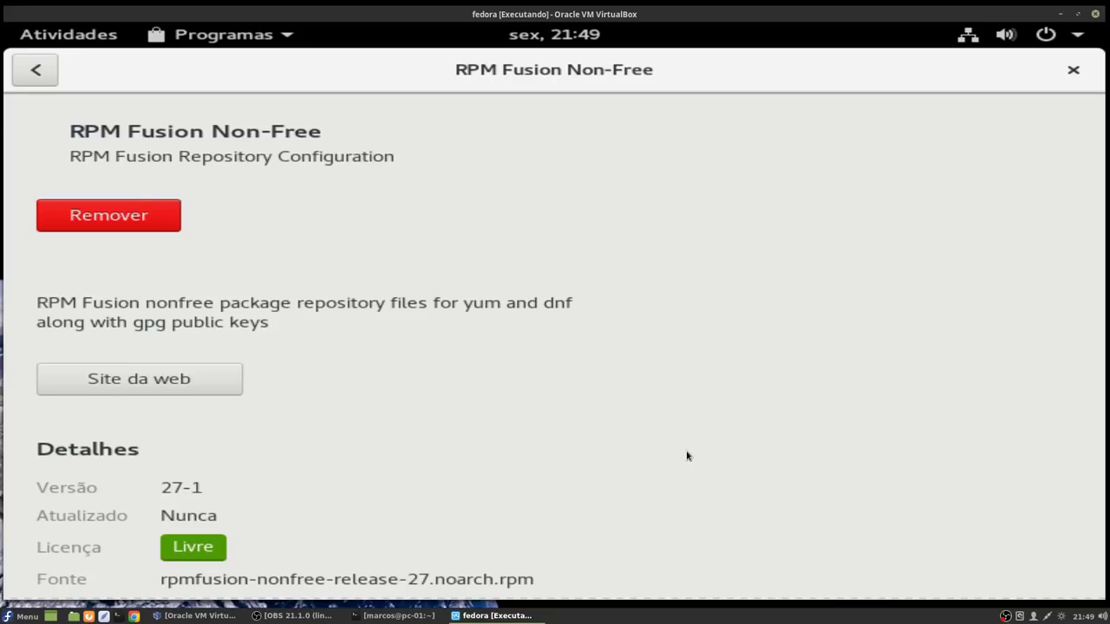
{"action": "left_click", "coordinate": [1074, 70]}
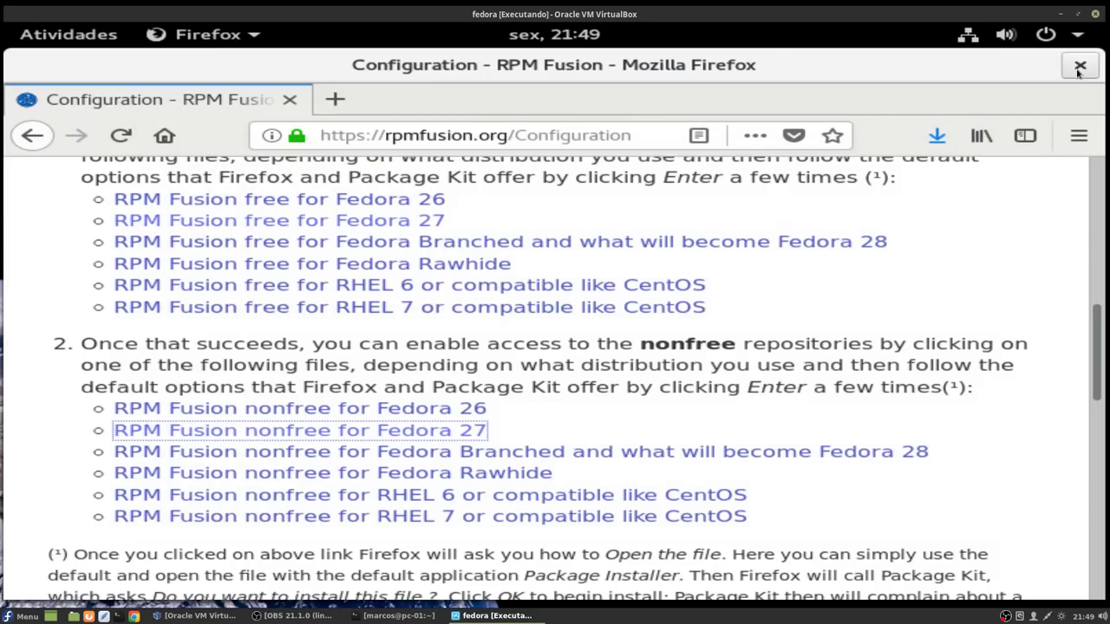
Step: Close Firefox and launch Terminal by searching 'ter' in the Activities overview
{"action": "left_click", "coordinate": [1079, 67]}
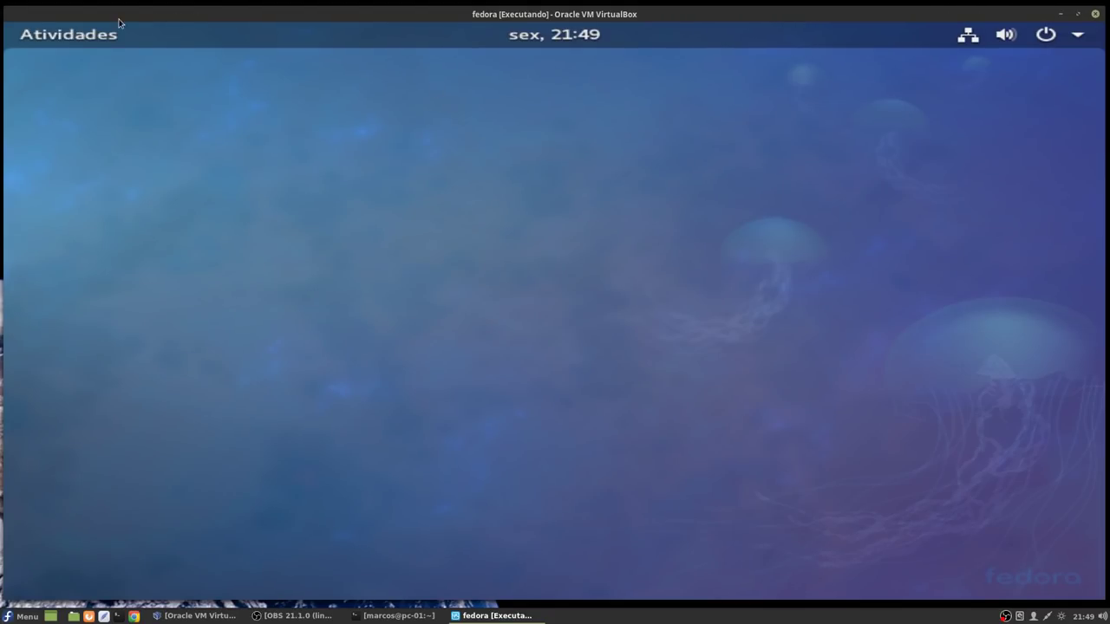
{"action": "left_click", "coordinate": [80, 35]}
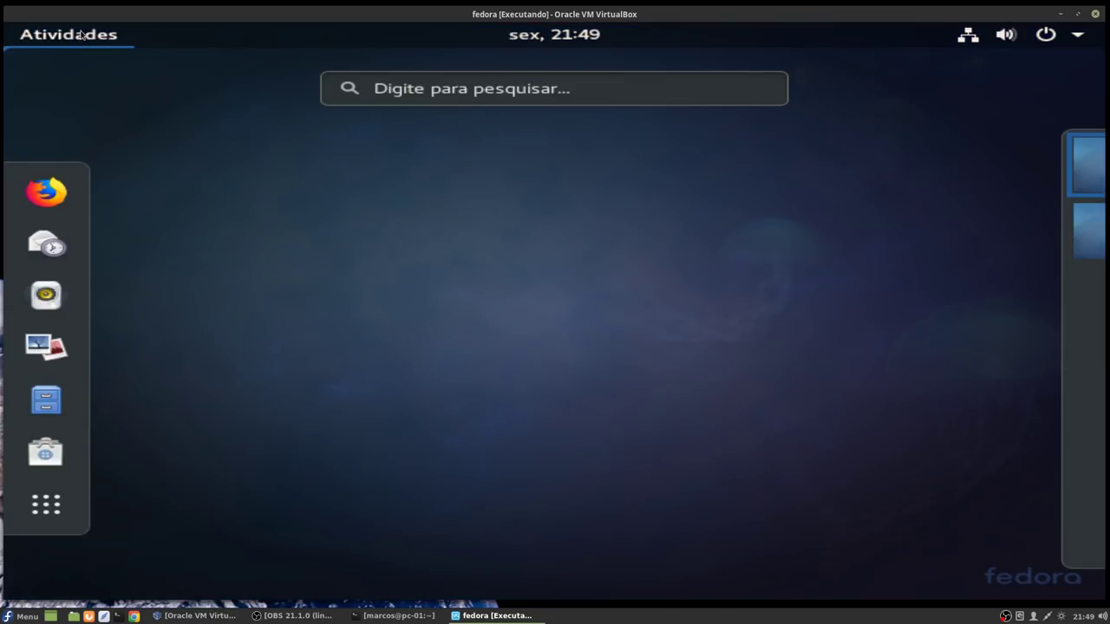
{"action": "left_click", "coordinate": [158, 94]}
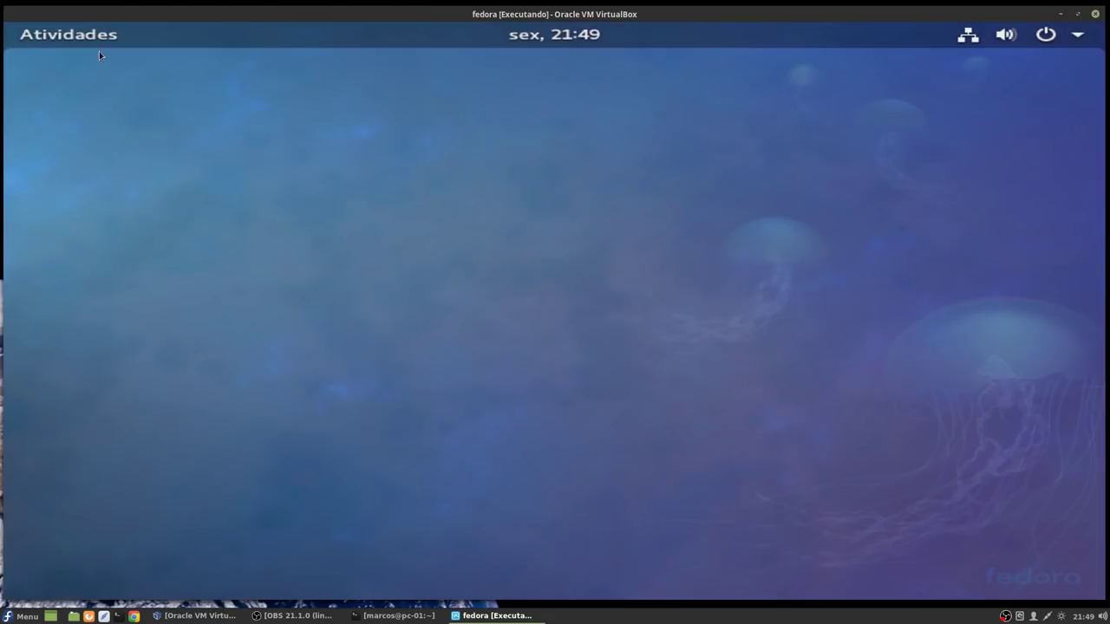
{"action": "left_click", "coordinate": [86, 37]}
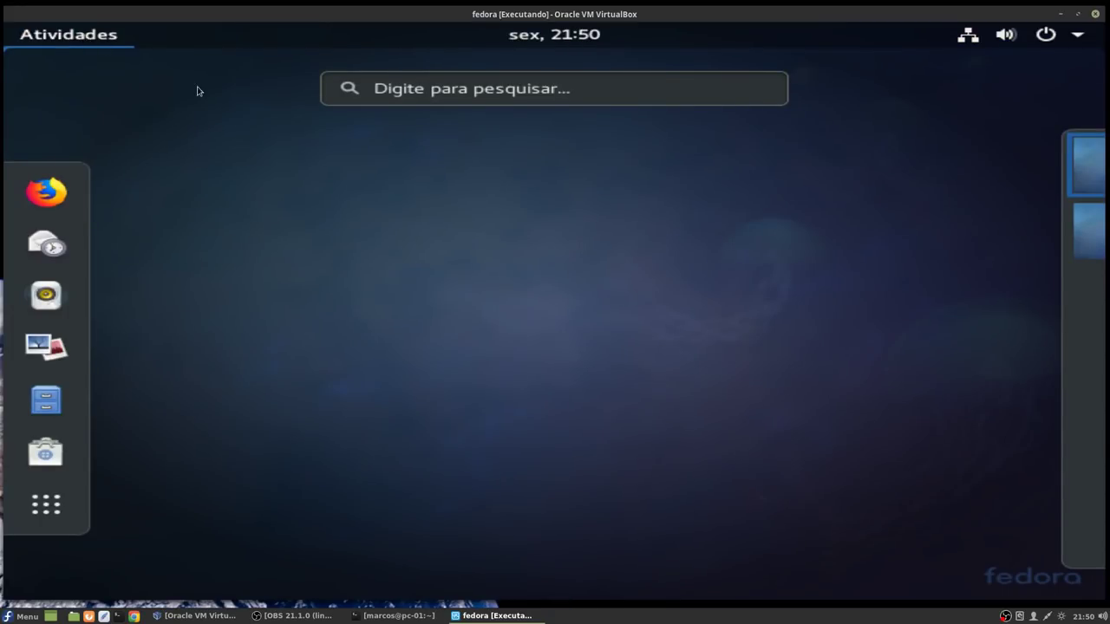
{"action": "left_click", "coordinate": [477, 88]}
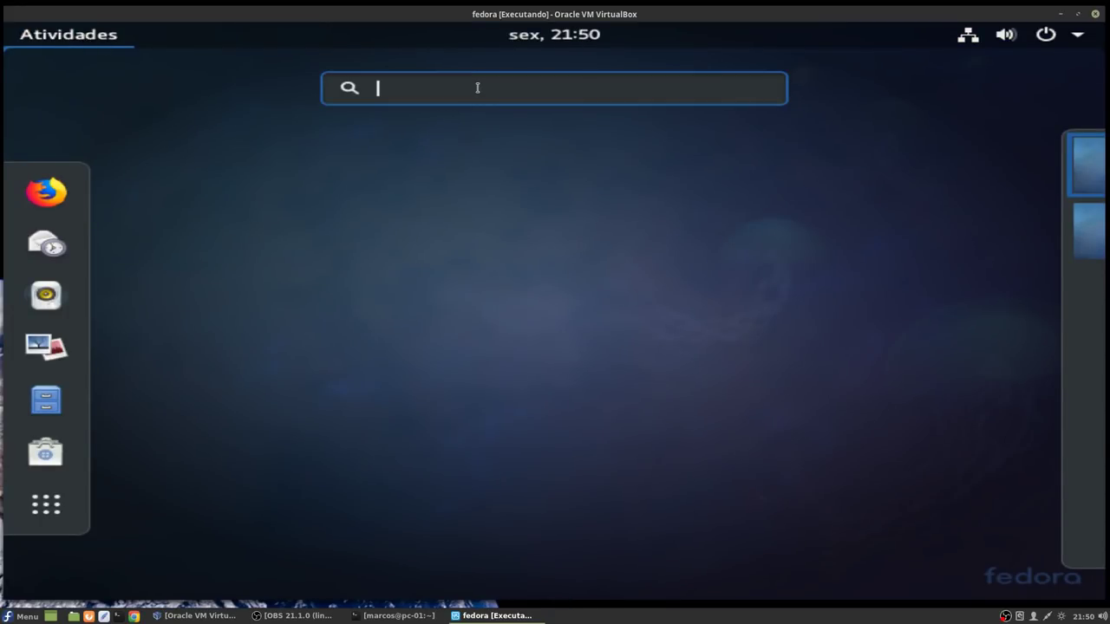
{"action": "type", "text": "ter"}
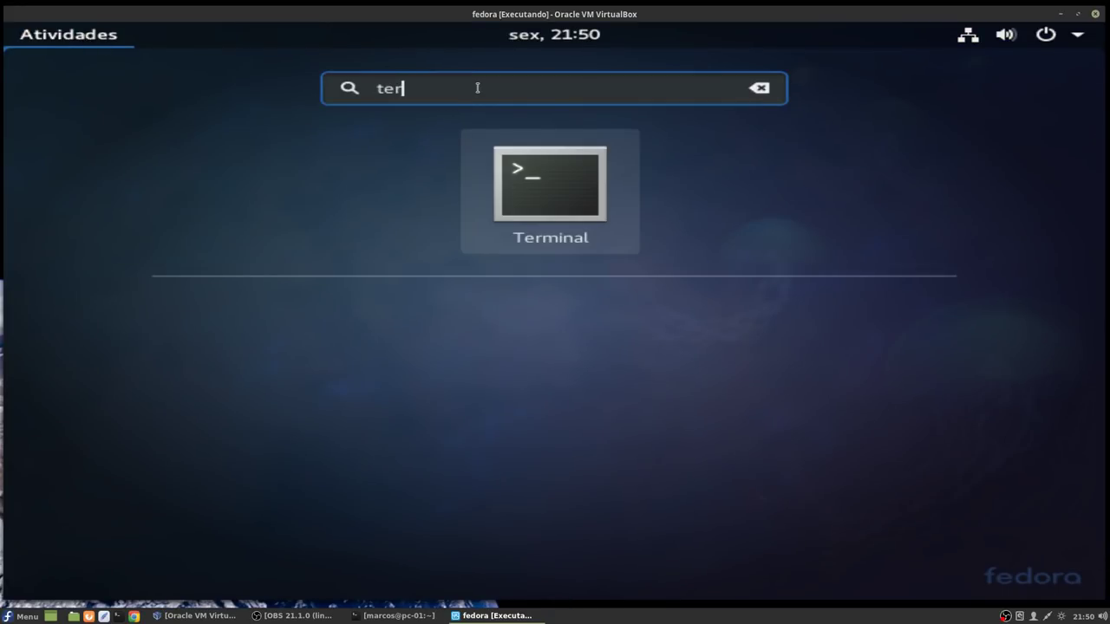
{"action": "left_click", "coordinate": [548, 192]}
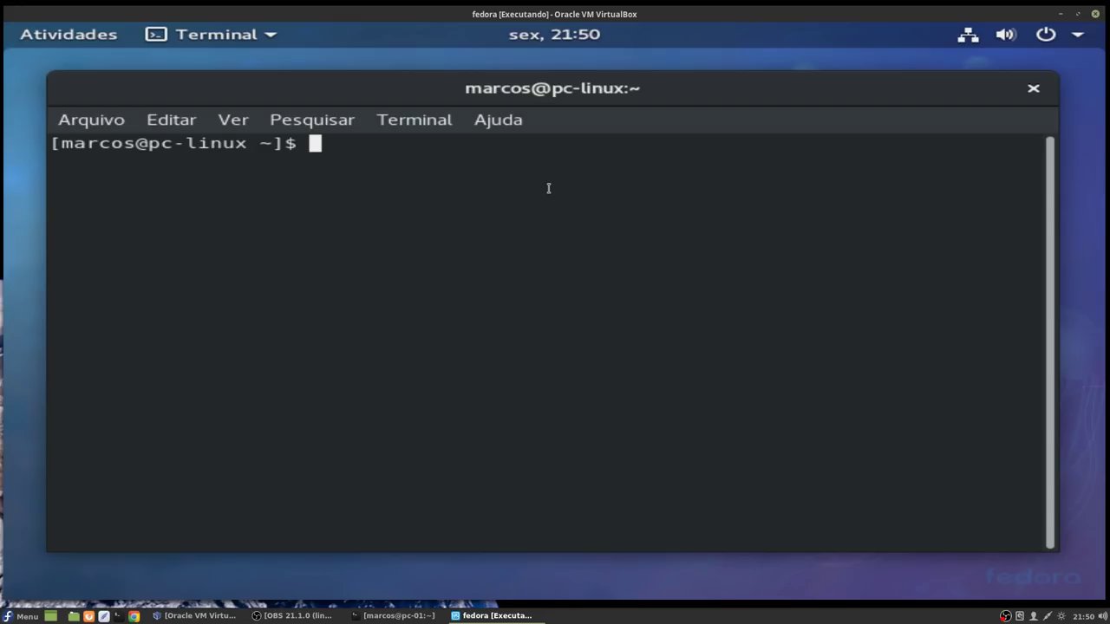
Step: Run 'dnf update', then 'sudo dnf update' with the admin password, answering 's' to the 942 M download
{"action": "type", "text": "dnf"}
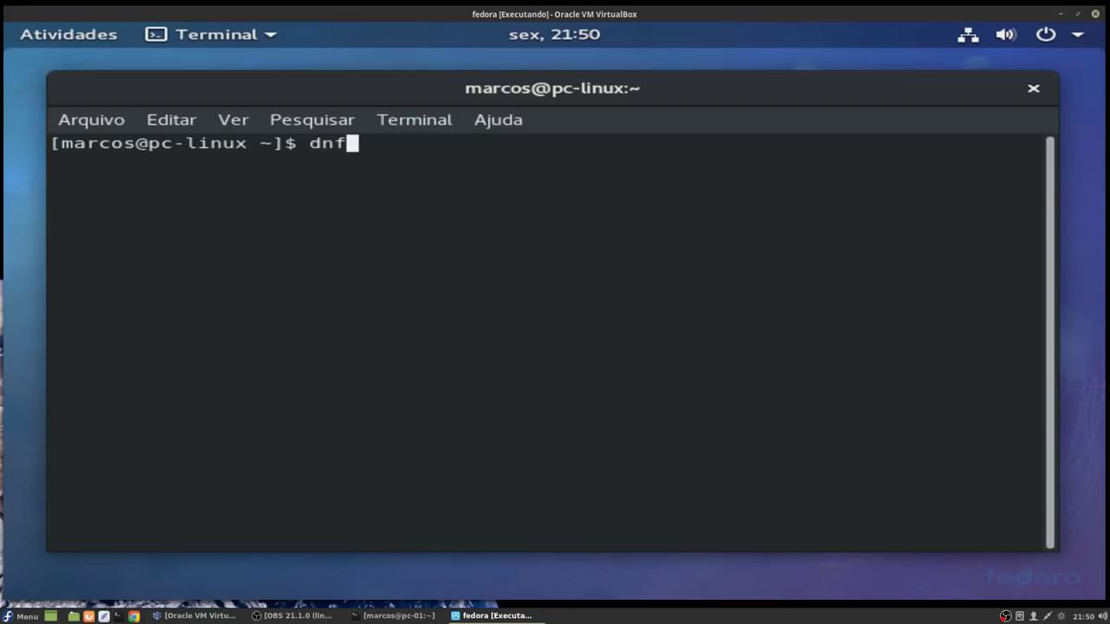
{"action": "type", "text": " update"}
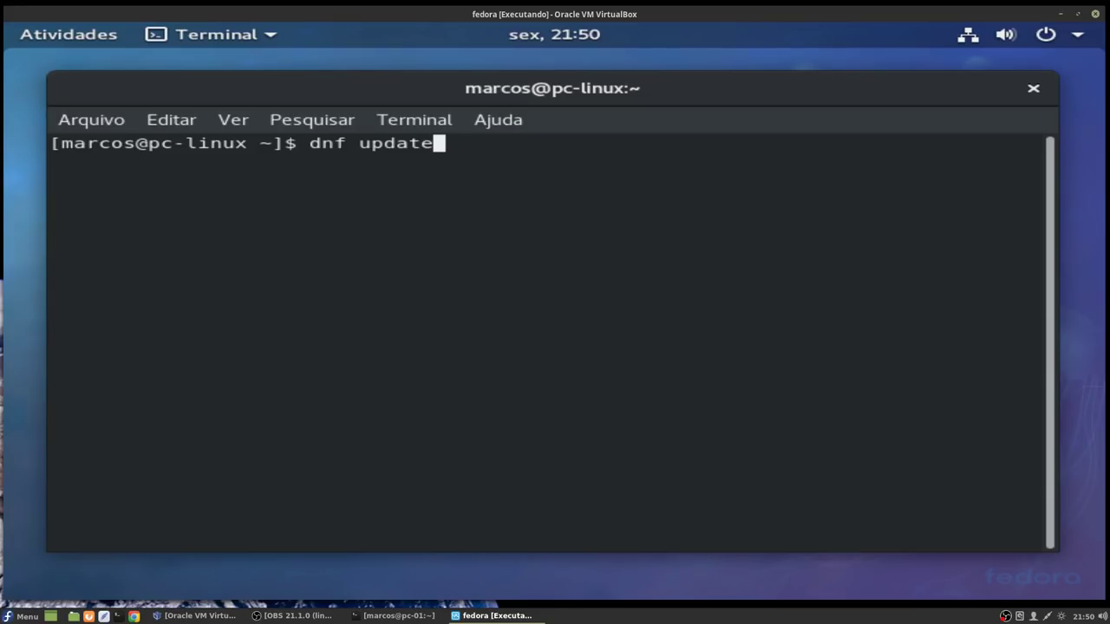
{"action": "key", "text": "Return"}
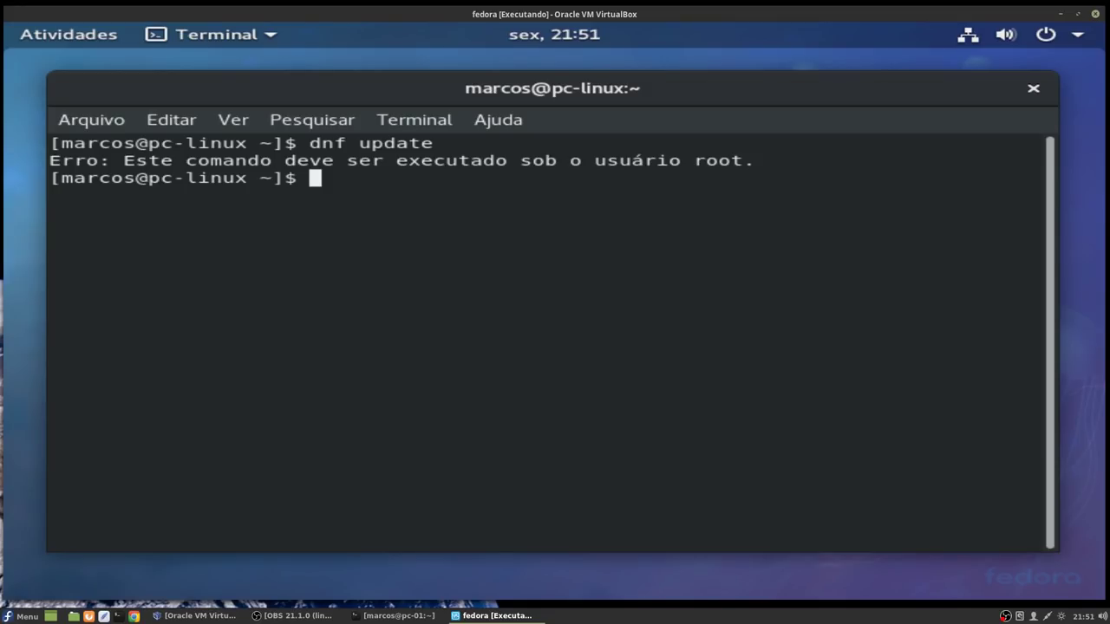
{"action": "type", "text": "sudo"}
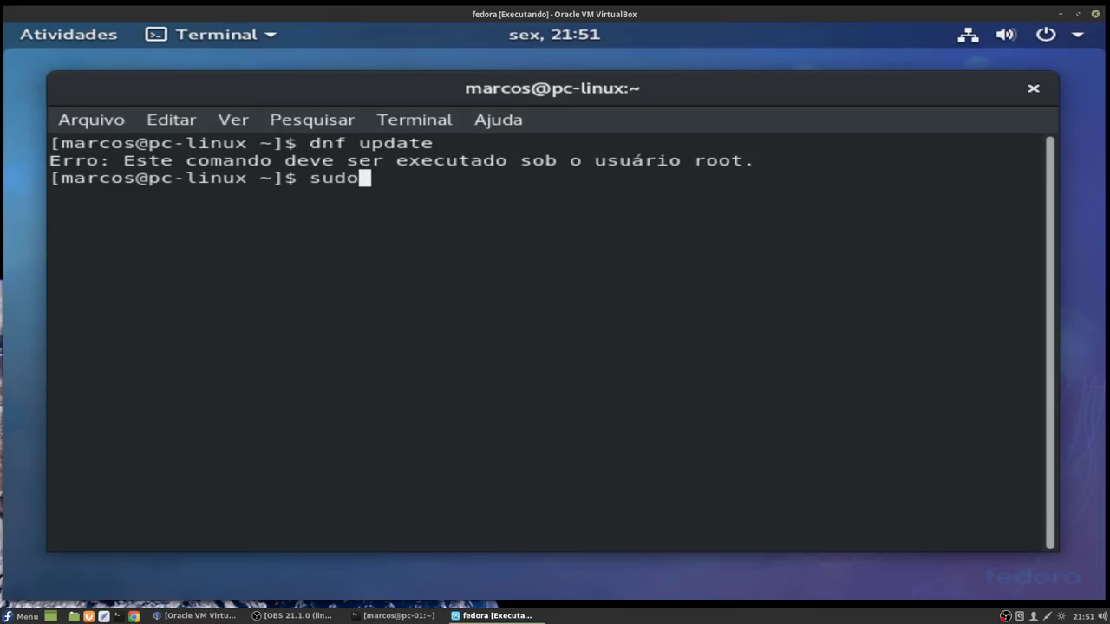
{"action": "type", "text": " dnf "}
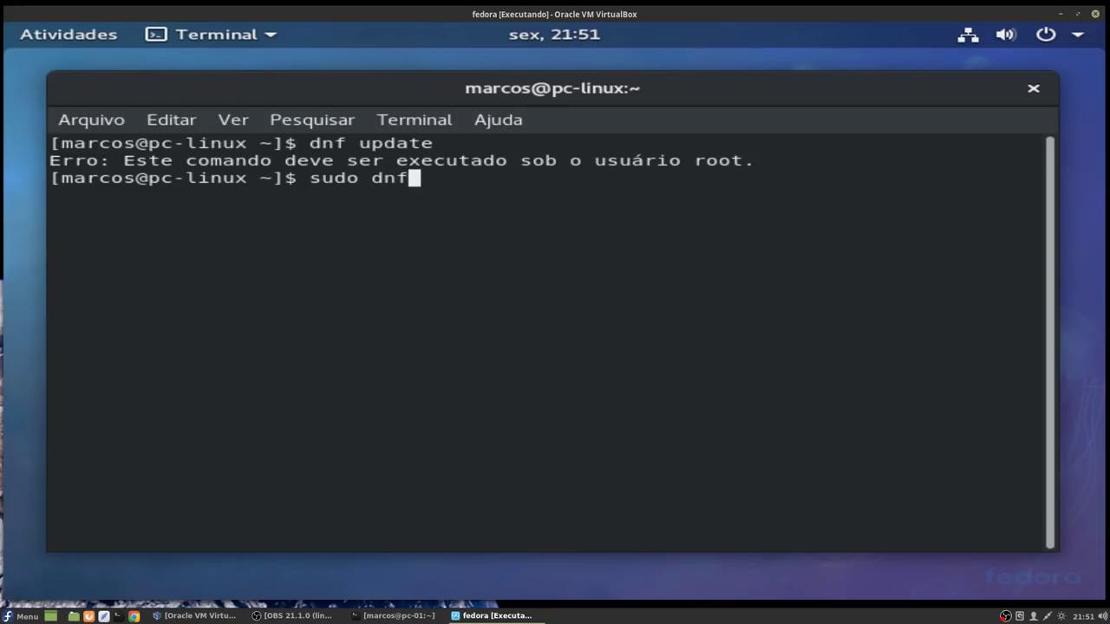
{"action": "type", "text": "update"}
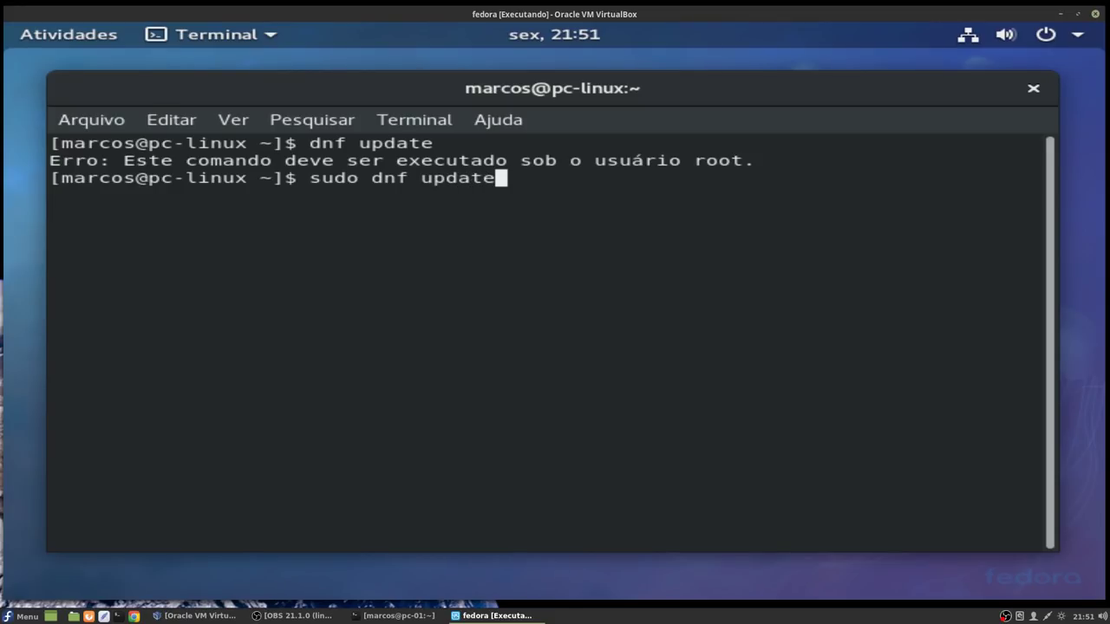
{"action": "key", "text": "Return"}
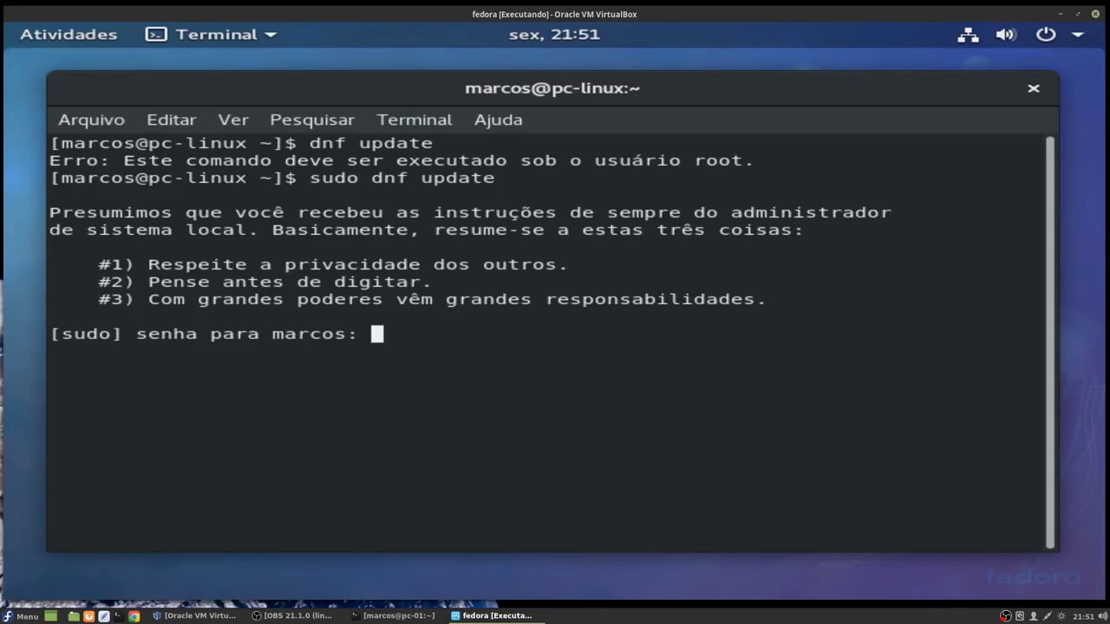
{"action": "key", "text": "Return"}
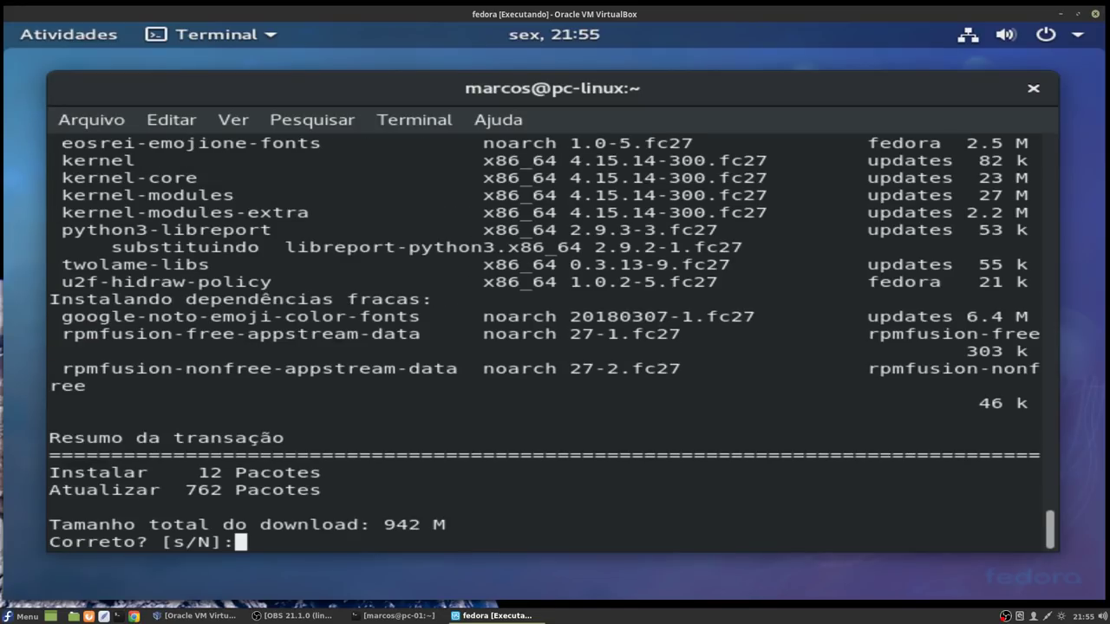
{"action": "type", "text": "s"}
{"action": "key", "text": "Return"}
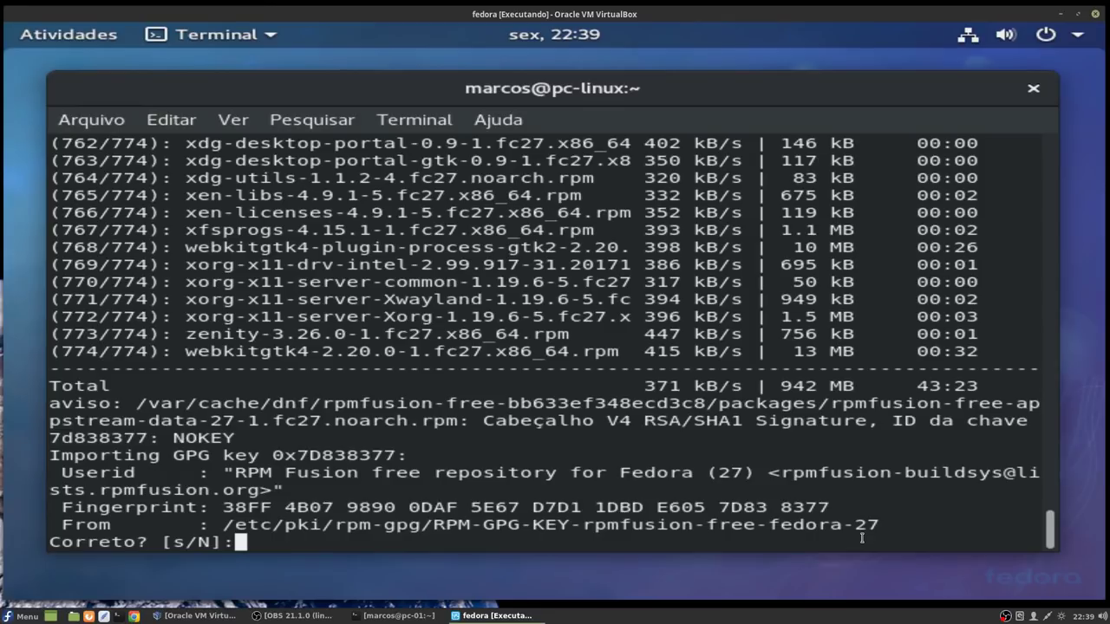
Step: Answer 's' to import the RPM Fusion free and nonfree GPG keys, then clear the terminal with Ctrl+L
{"action": "type", "text": "s"}
{"action": "key", "text": "Return"}
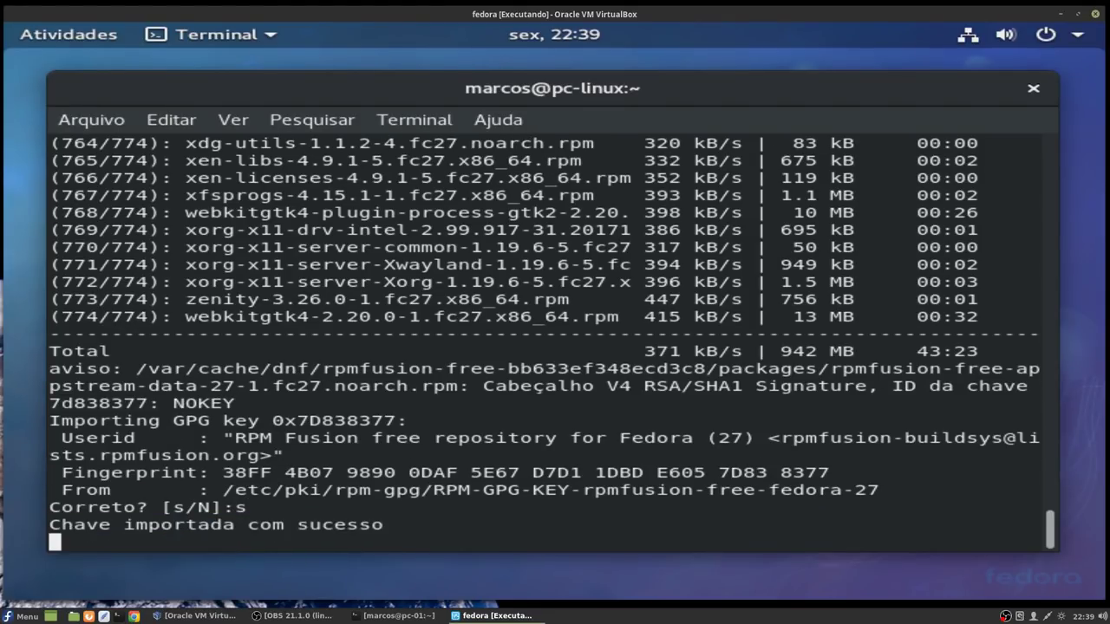
{"action": "type", "text": "s"}
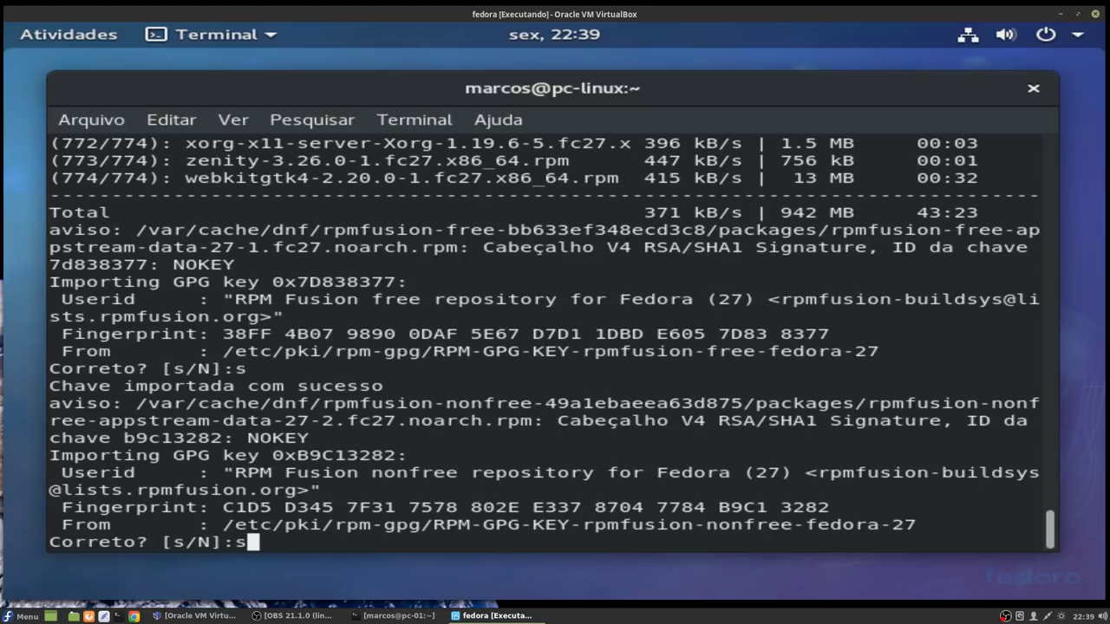
{"action": "key", "text": "Return"}
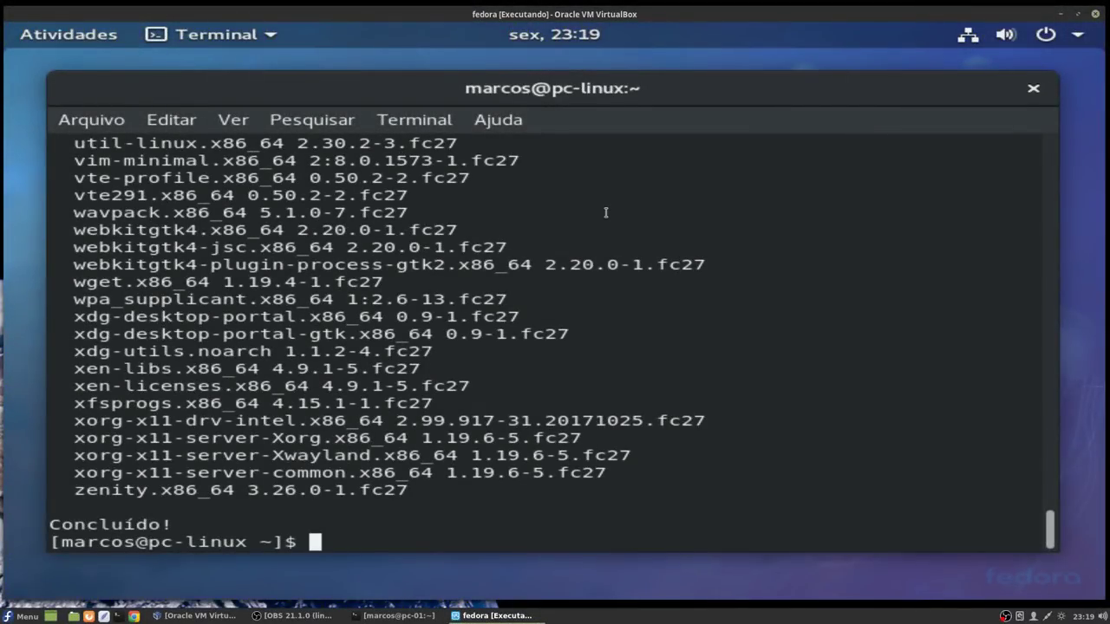
{"action": "key", "text": "ctrl+l"}
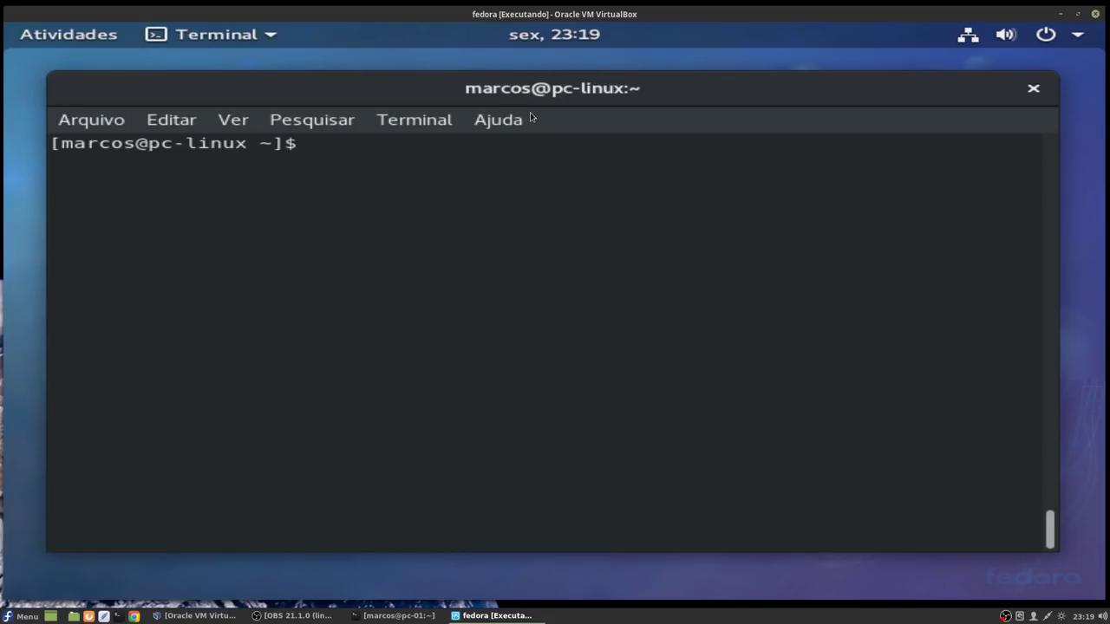
Step: Close the old terminal and start a new Terminal by searching 'term' in Activities
{"action": "left_click", "coordinate": [1031, 90]}
{"action": "left_click", "coordinate": [97, 41]}
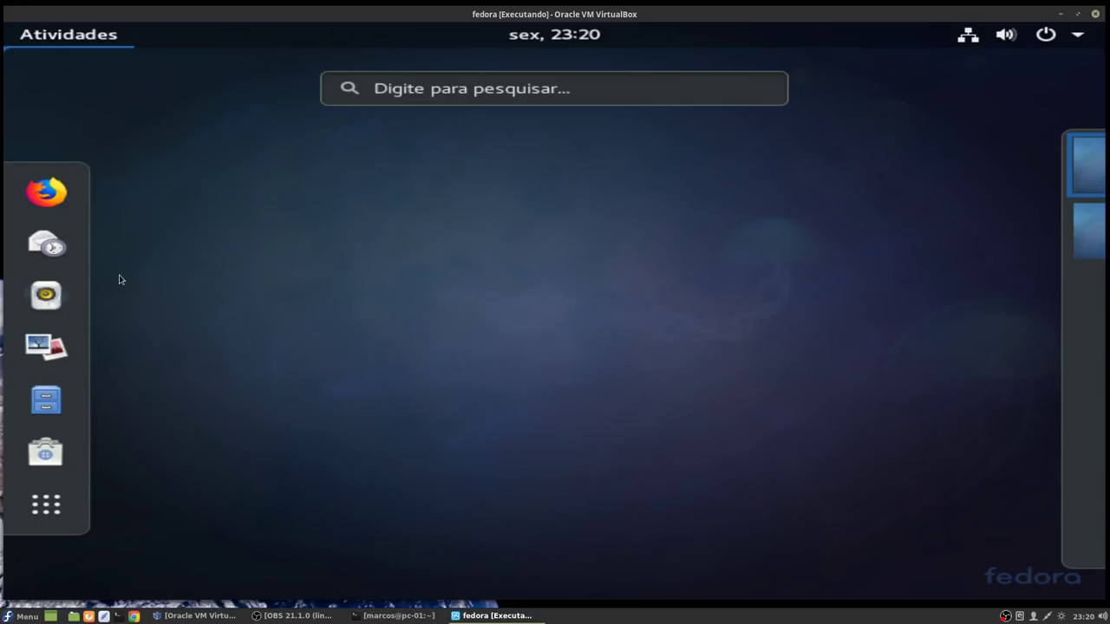
{"action": "left_click", "coordinate": [424, 97]}
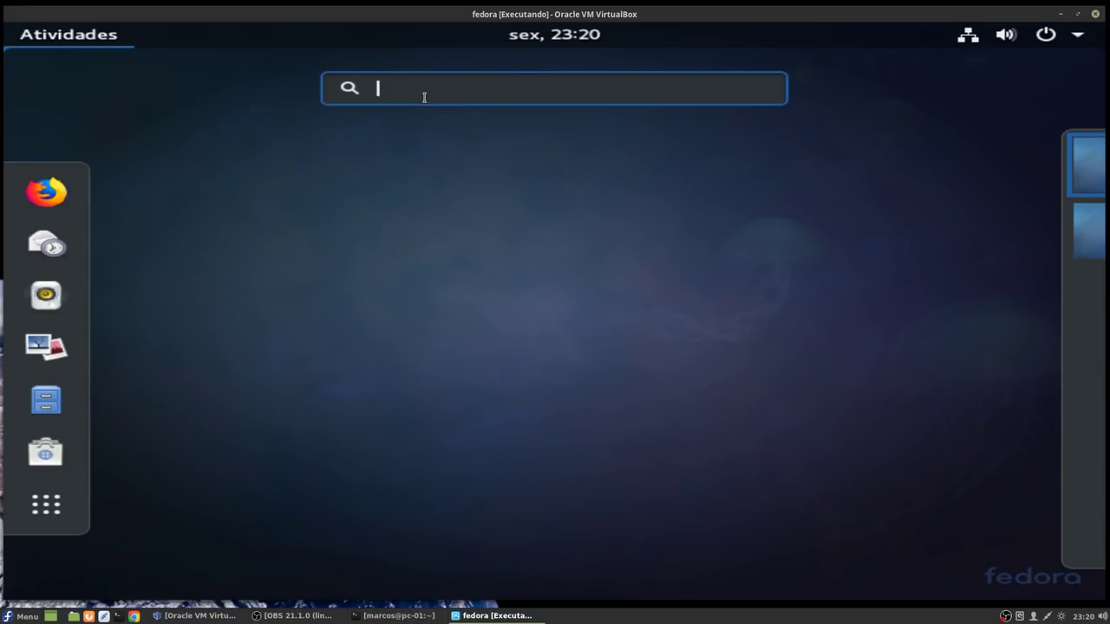
{"action": "type", "text": "term"}
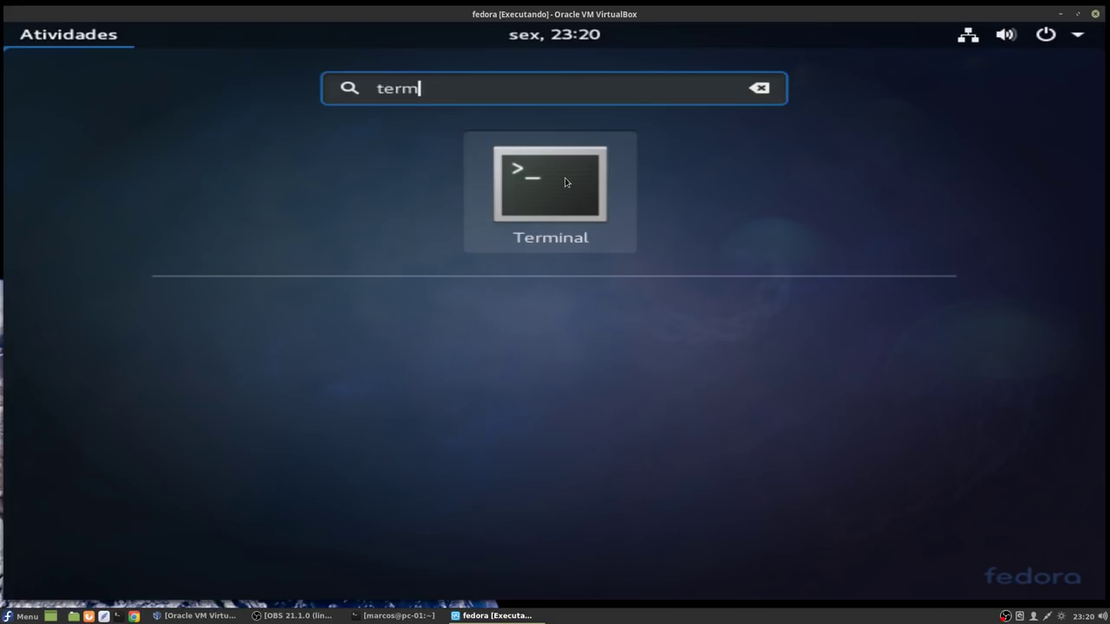
{"action": "left_click", "coordinate": [565, 182]}
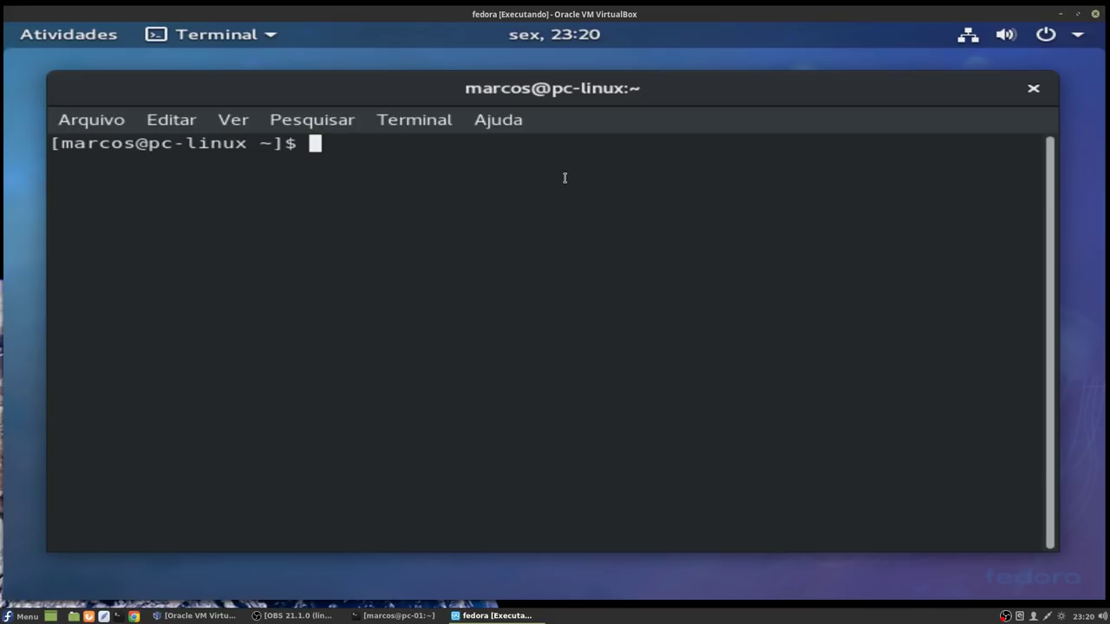
Step: Paste and run 'sudo dnf group install cinnamon-desktop', confirm the 207 packages with 's', then enter reboot
{"action": "type", "text": "sudo dnf group install cinnamon-desktop"}
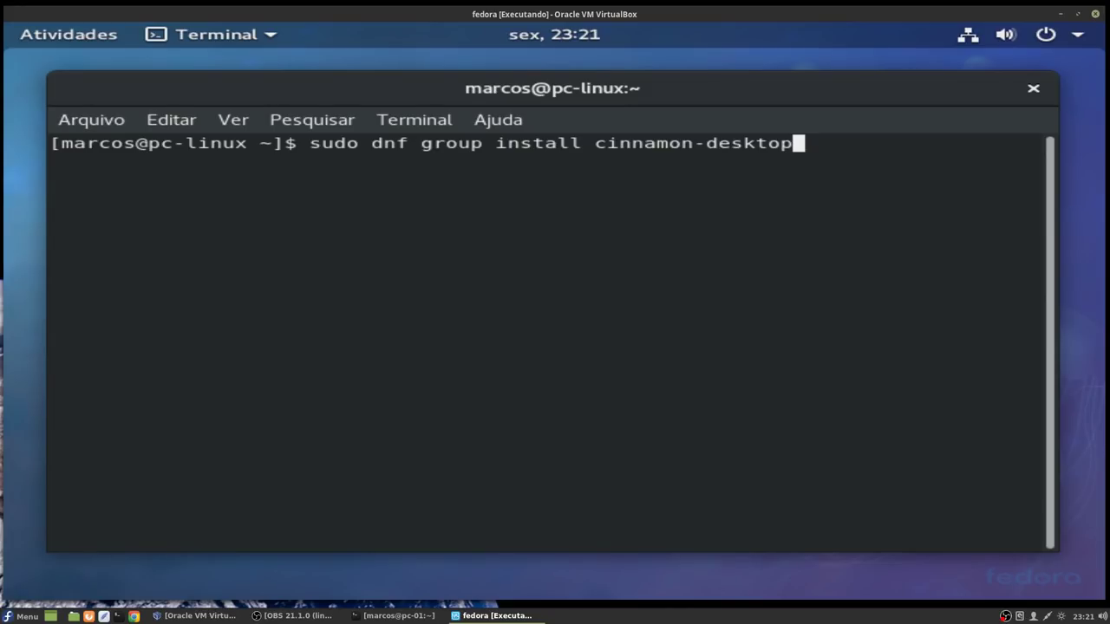
{"action": "key", "text": "Return"}
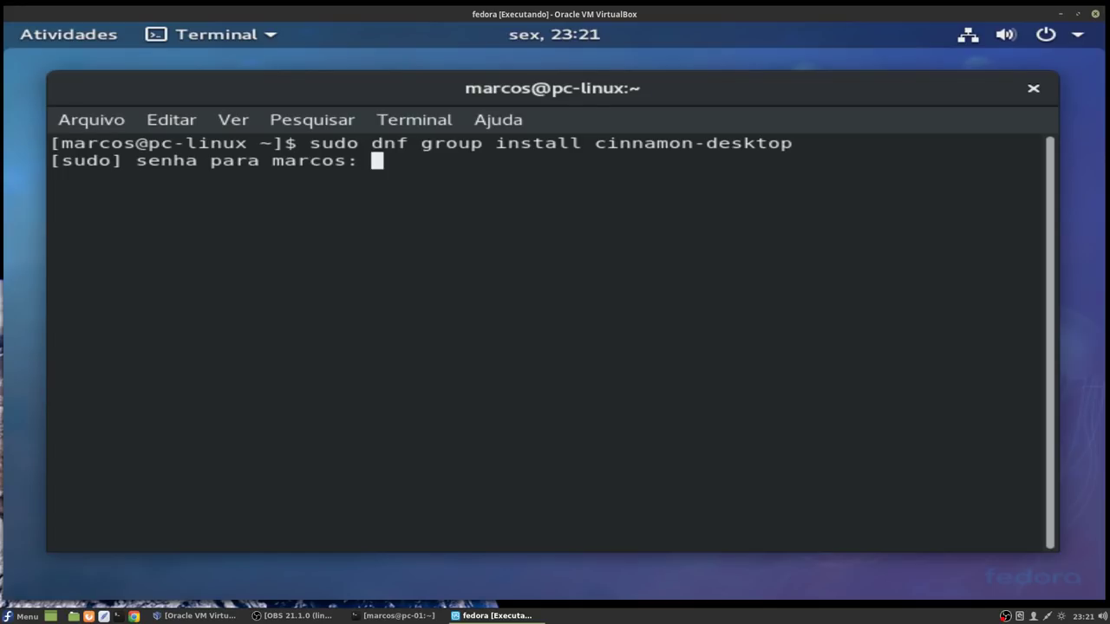
{"action": "key", "text": "Return"}
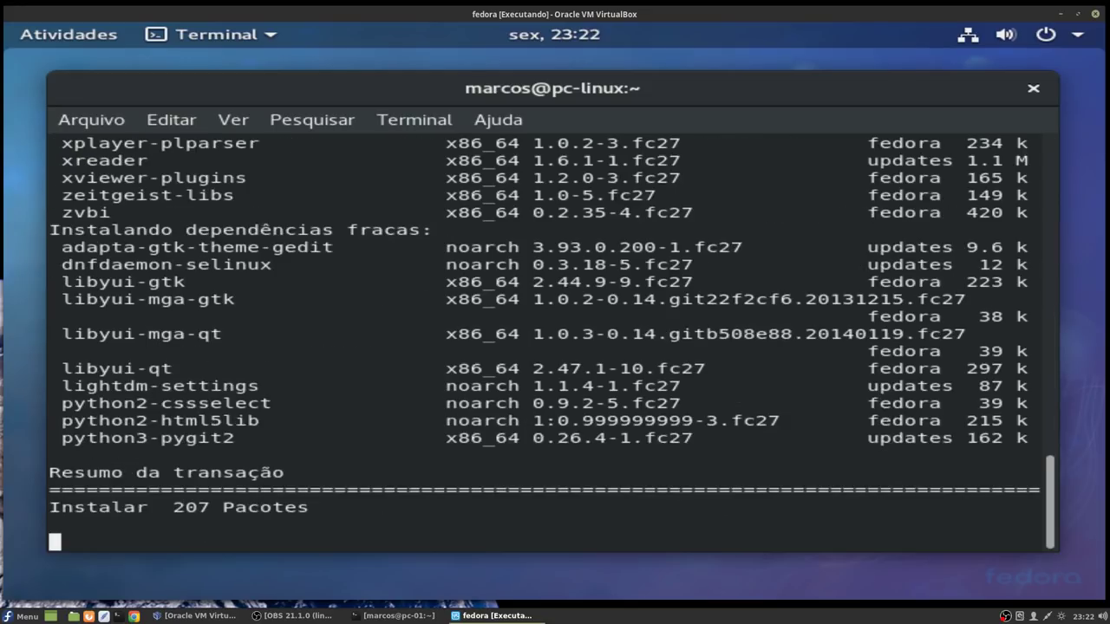
{"action": "type", "text": "s"}
{"action": "key", "text": "Return"}
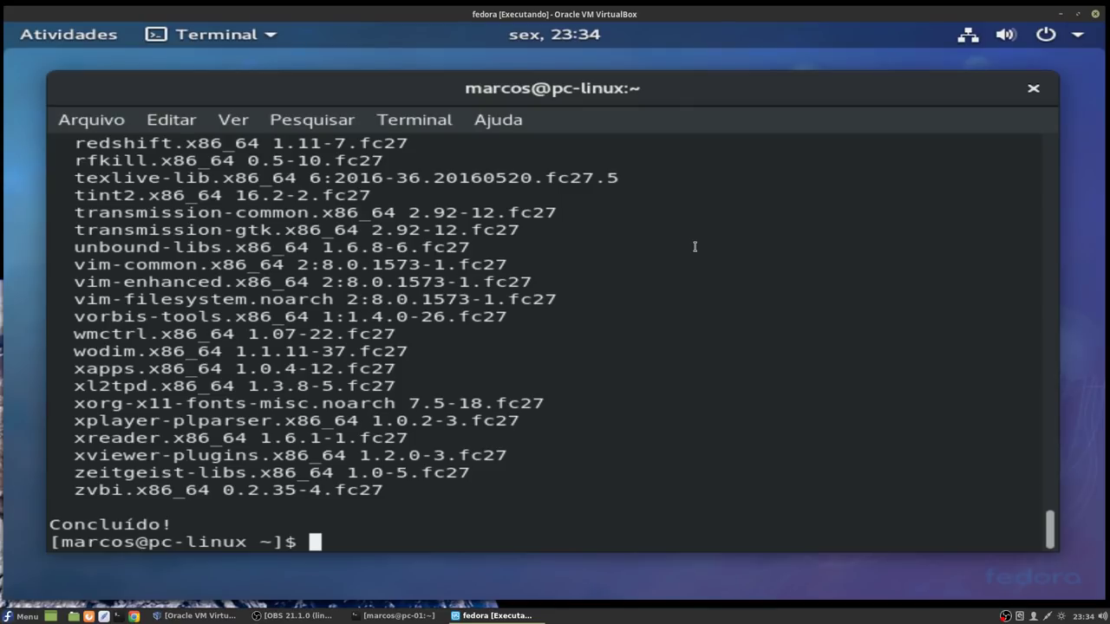
{"action": "type", "text": "reboot"}
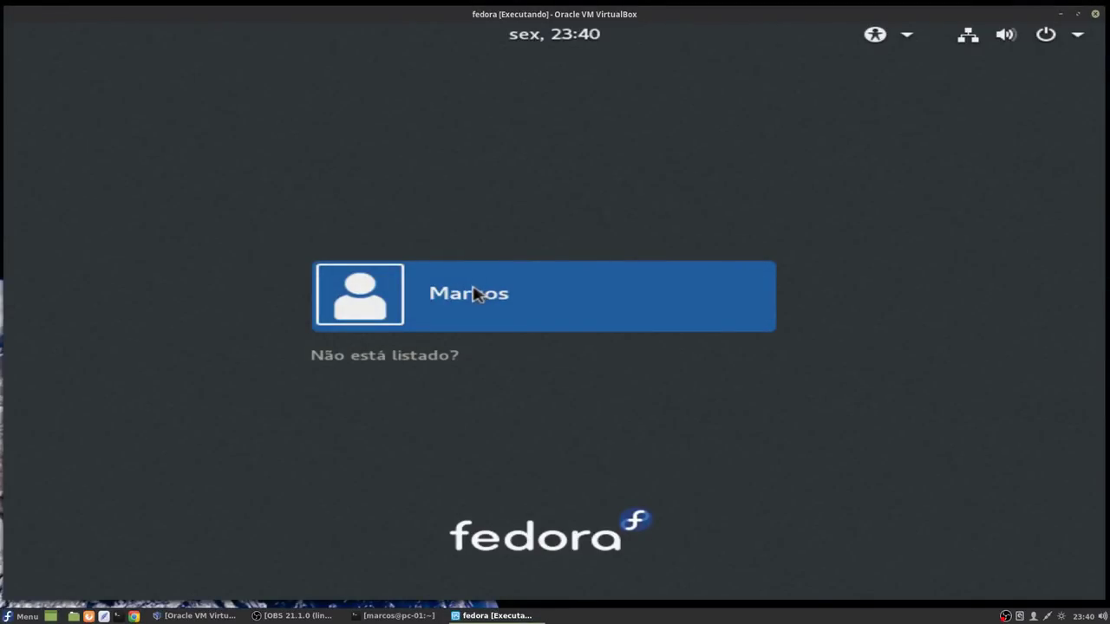
Step: Log in as the user with the Cinnamon session chosen from the gear menu
{"action": "left_click", "coordinate": [476, 294]}
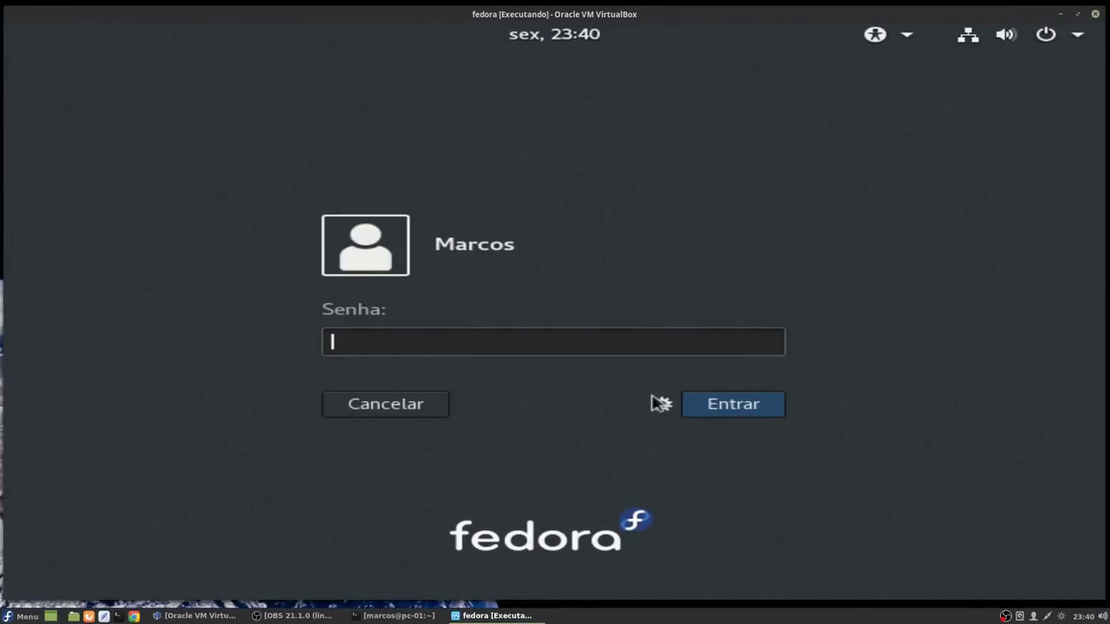
{"action": "left_click", "coordinate": [661, 403]}
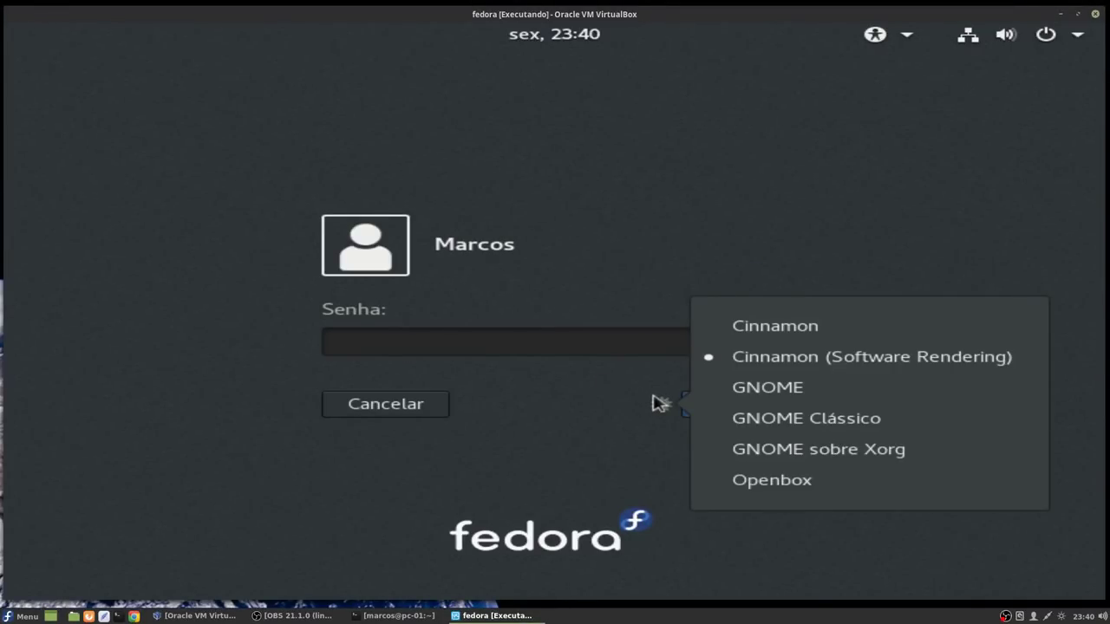
{"action": "left_click", "coordinate": [751, 329]}
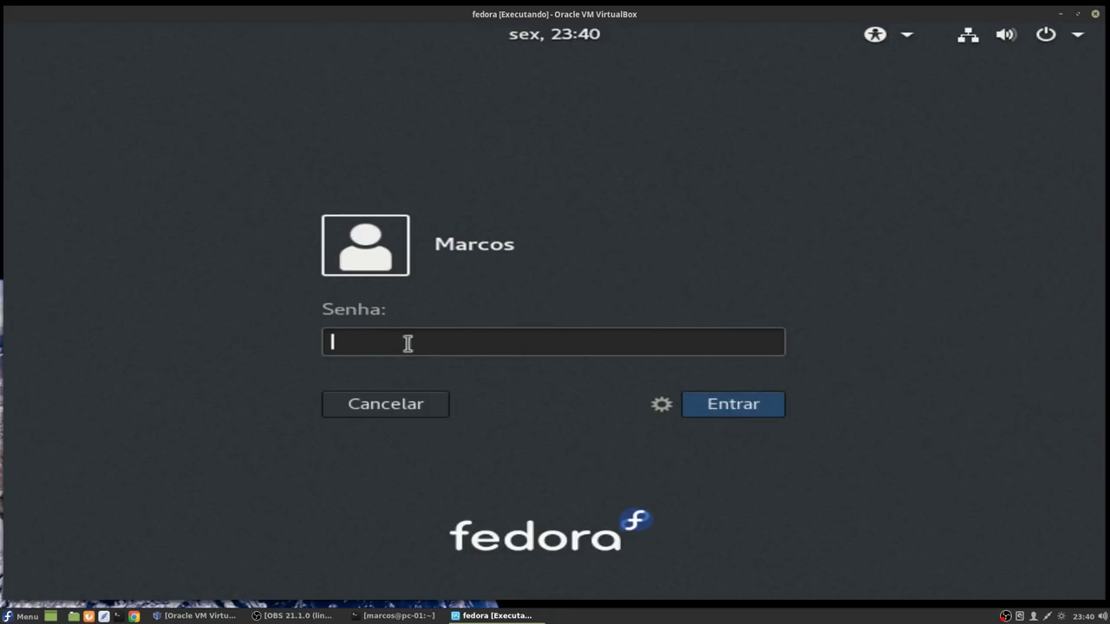
{"action": "type", "text": "*************"}
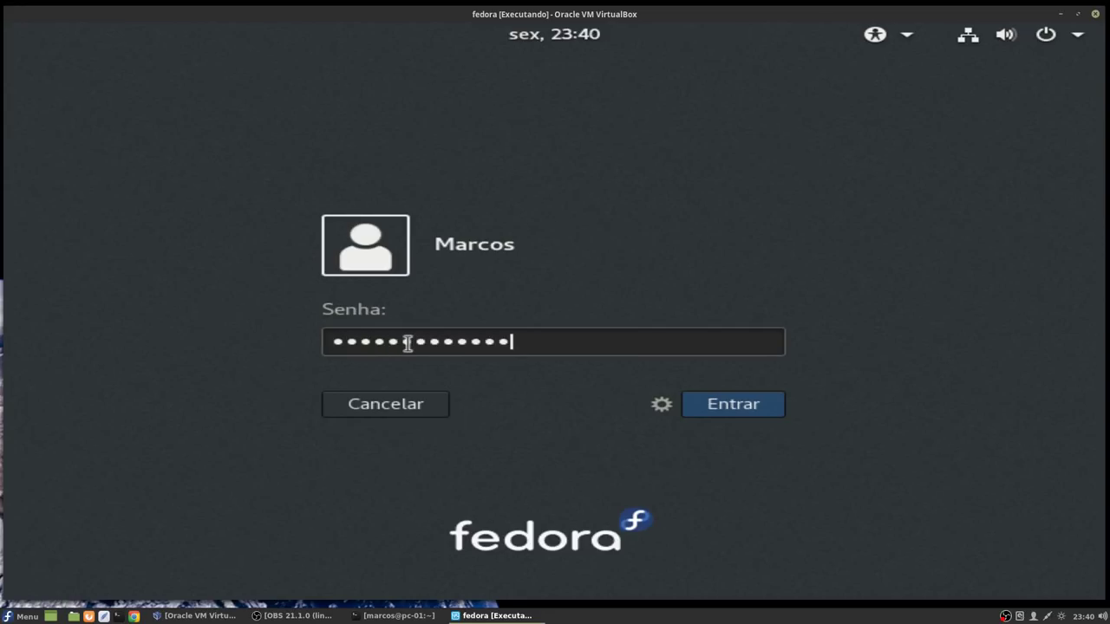
{"action": "left_click", "coordinate": [733, 404]}
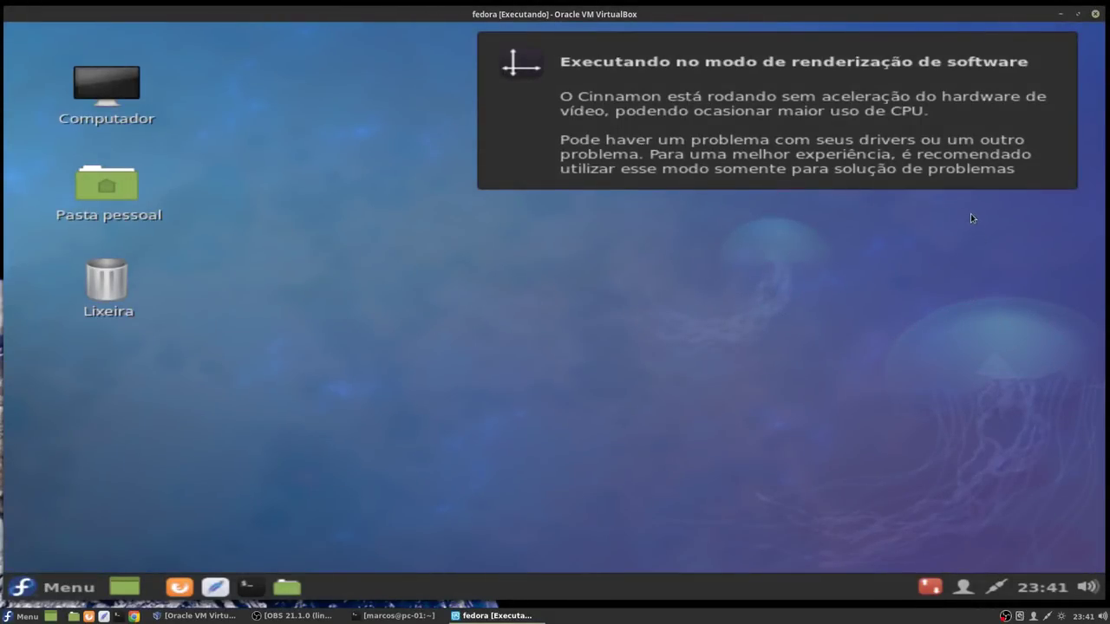
Step: Dismiss the software-rendering notice and start Firefox from the Menu's Internet category
{"action": "left_click", "coordinate": [718, 82]}
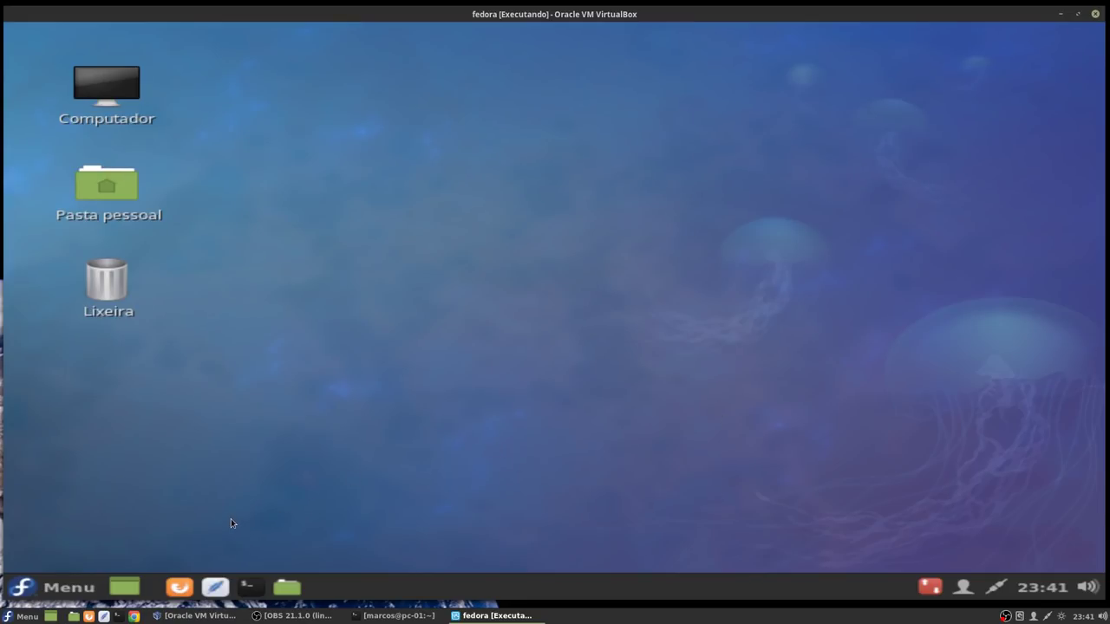
{"action": "left_click", "coordinate": [70, 588]}
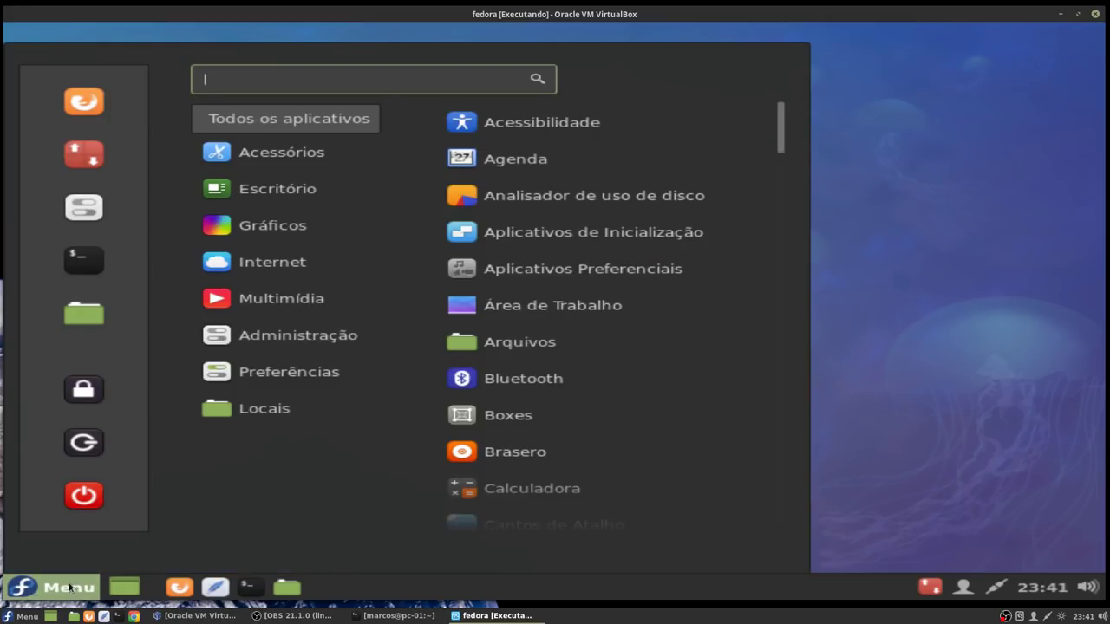
{"action": "mouse_move", "coordinate": [253, 179]}
{"action": "mouse_move", "coordinate": [251, 154]}
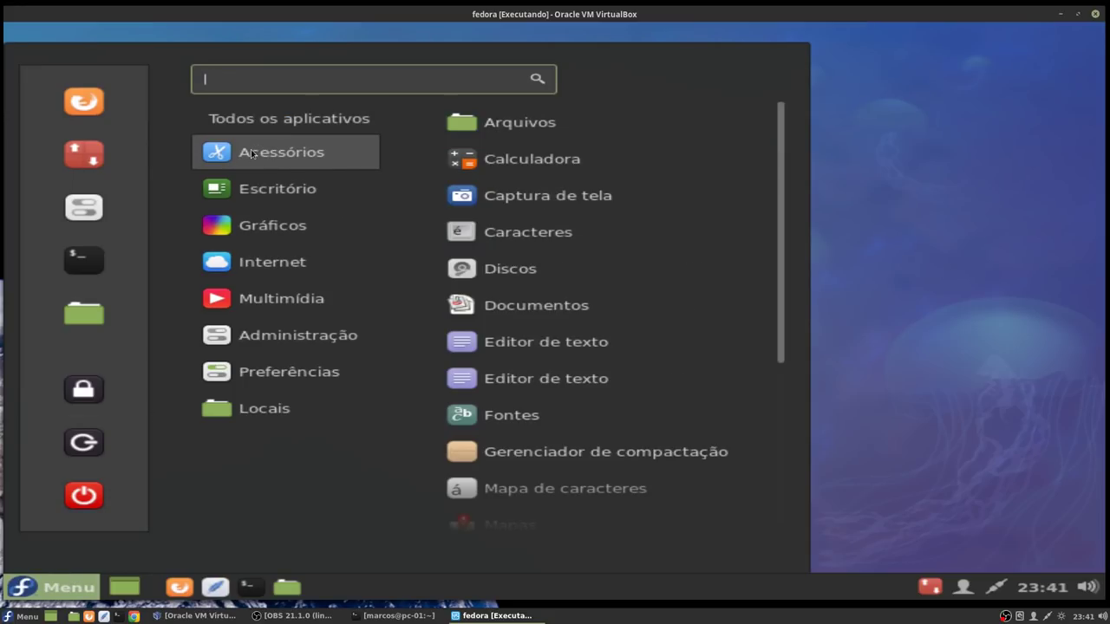
{"action": "left_click", "coordinate": [57, 587]}
{"action": "left_click", "coordinate": [57, 587]}
{"action": "mouse_move", "coordinate": [266, 245]}
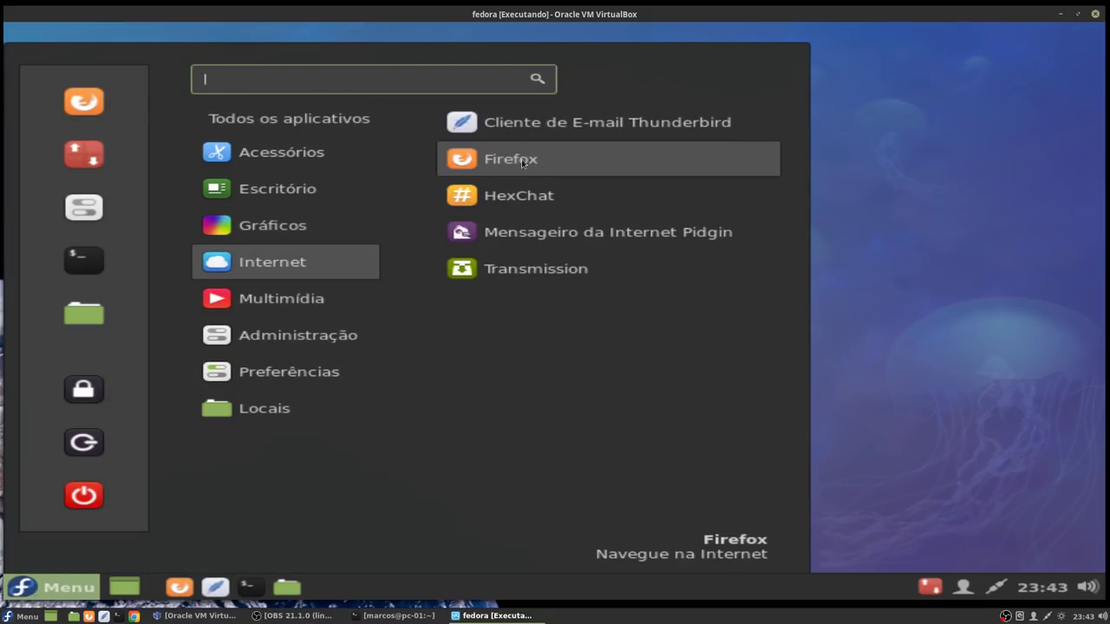
{"action": "left_click", "coordinate": [523, 163]}
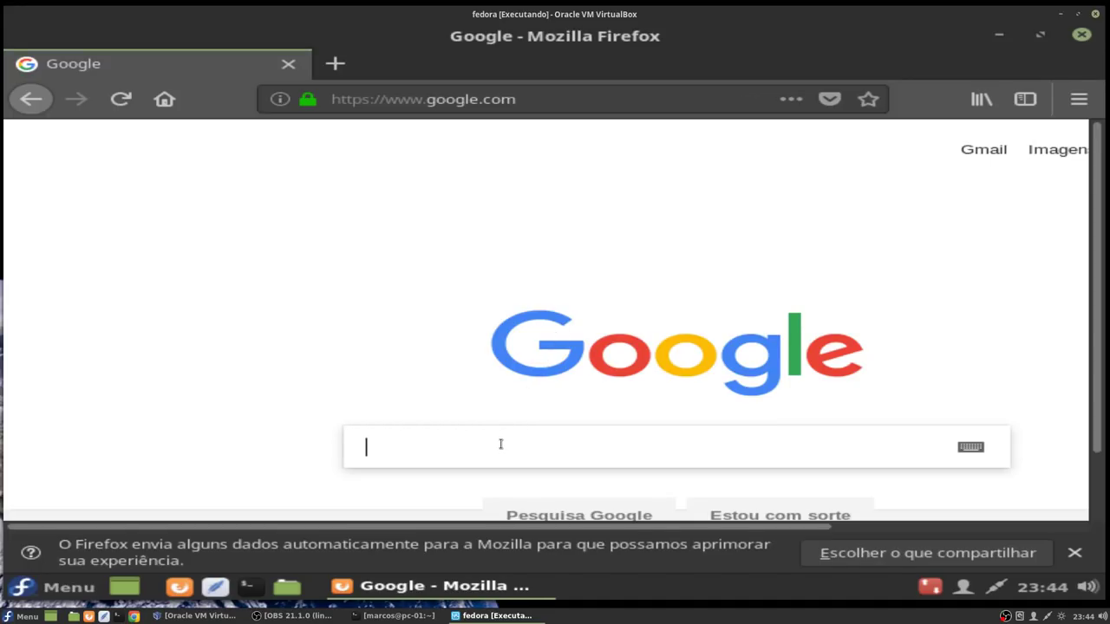
Step: Search Google for 'chrome' and download the 64 bit .rpm Chrome package, accepting the terms
{"action": "type", "text": "chrome"}
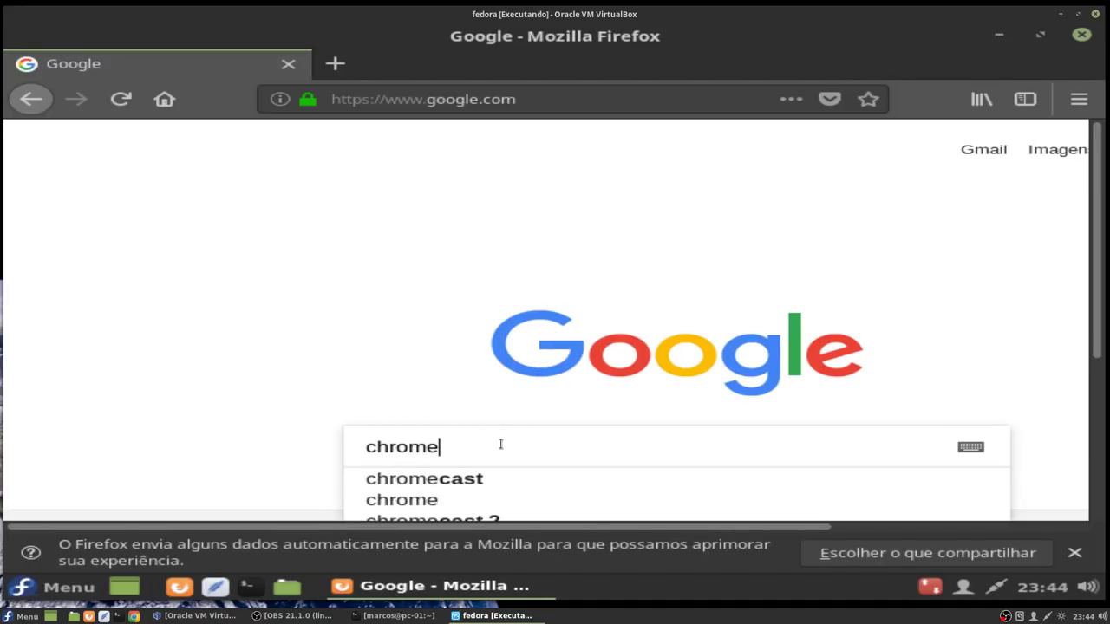
{"action": "key", "text": "Return"}
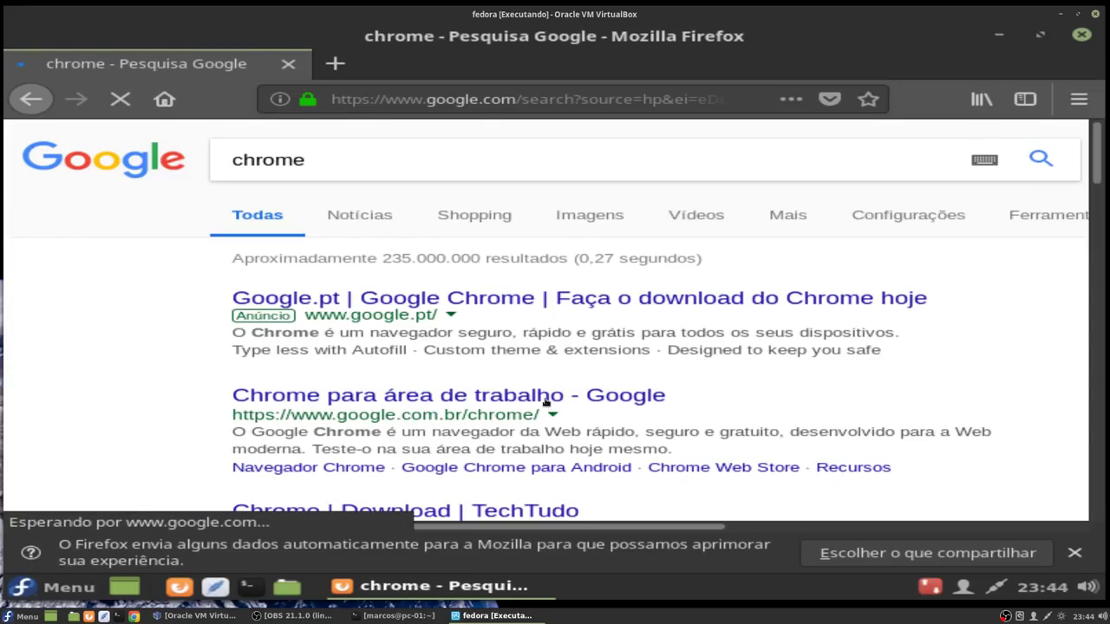
{"action": "left_click", "coordinate": [420, 396]}
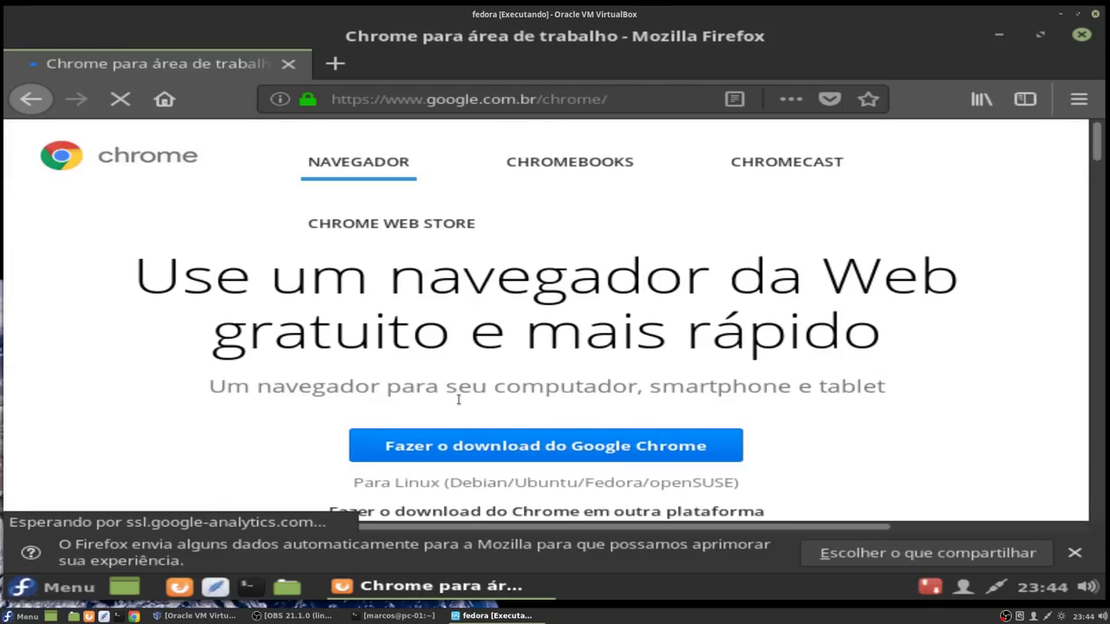
{"action": "scroll", "coordinate": [550, 408], "scroll_direction": "down", "scroll_amount": 1}
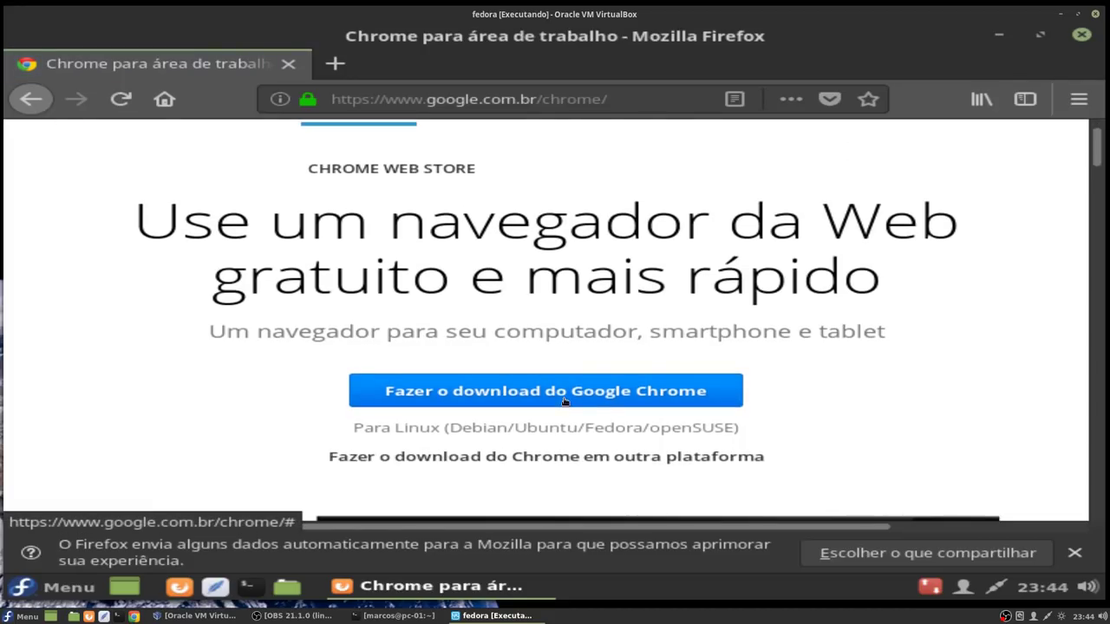
{"action": "left_click", "coordinate": [545, 391]}
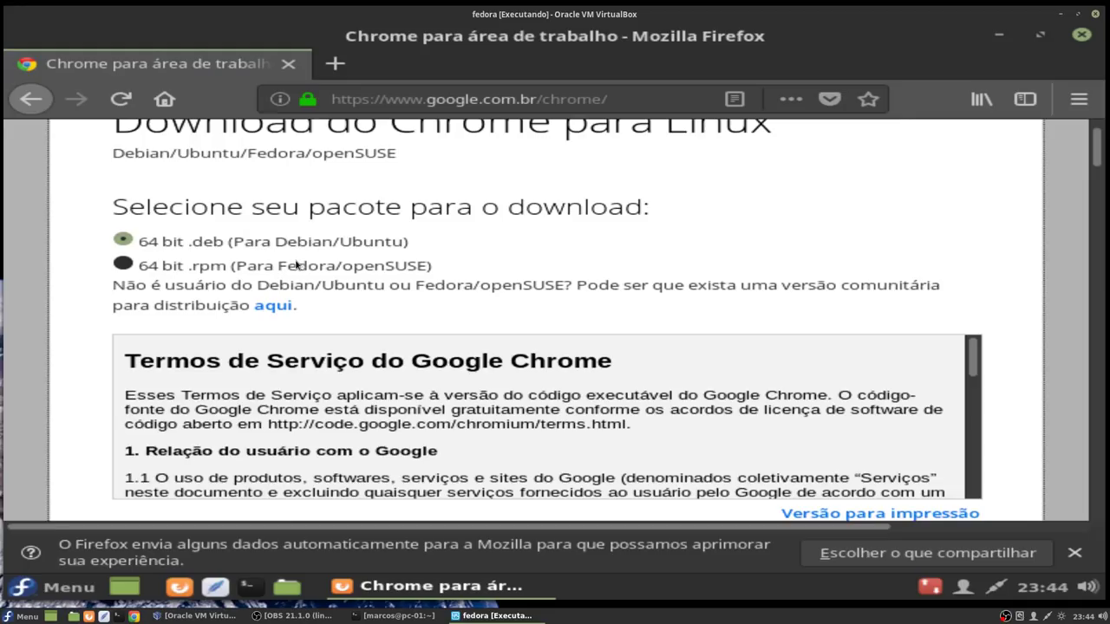
{"action": "left_click", "coordinate": [126, 265]}
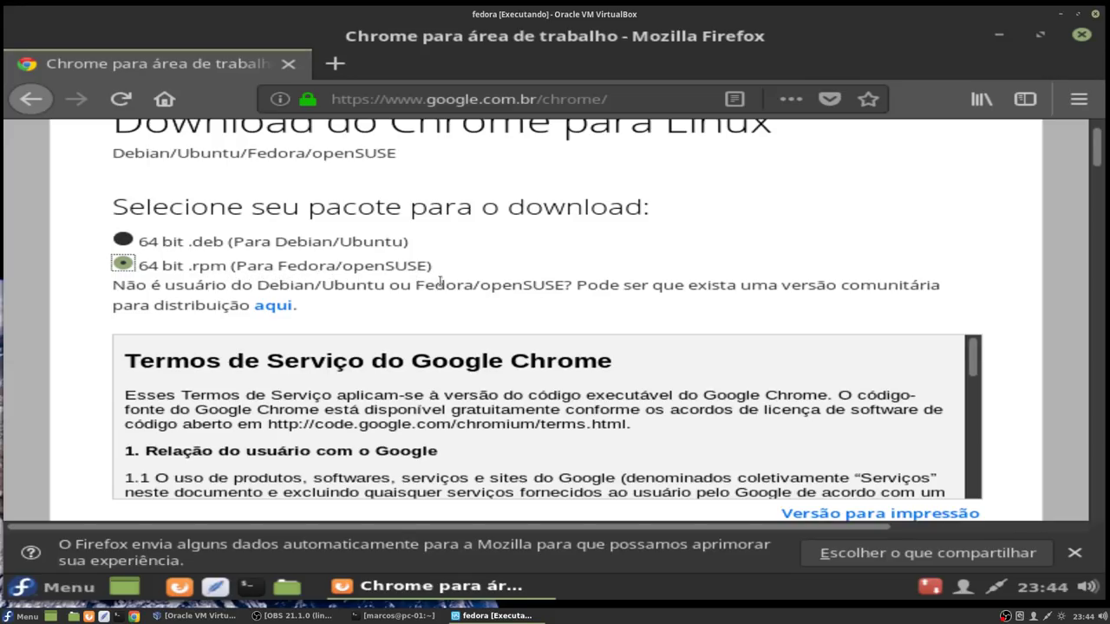
{"action": "scroll", "coordinate": [1053, 345], "scroll_direction": "down", "scroll_amount": 3}
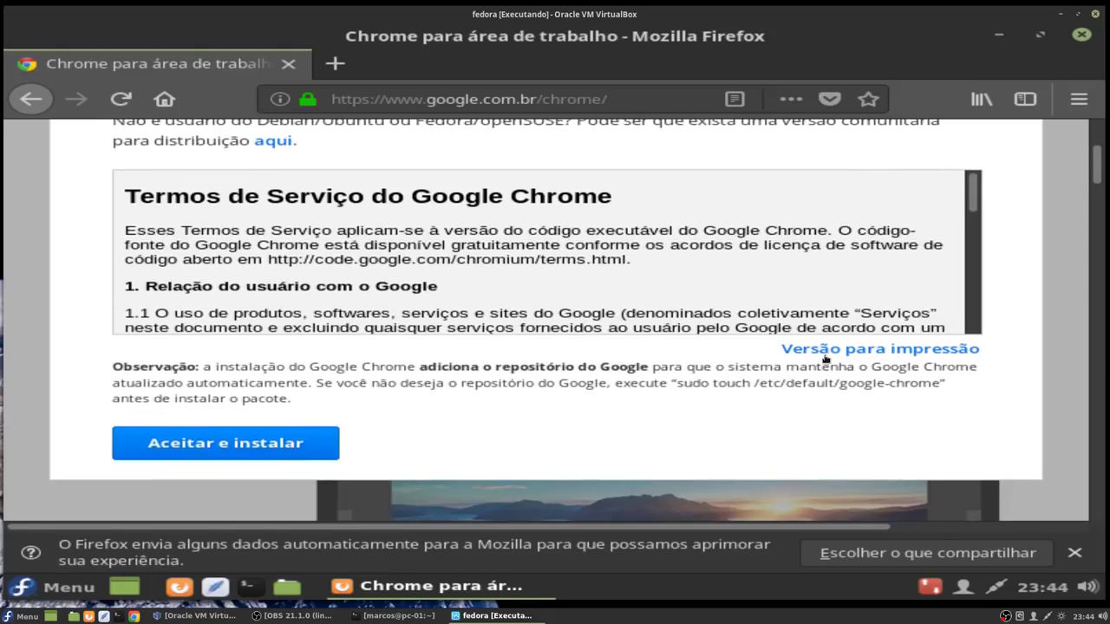
{"action": "left_click", "coordinate": [220, 441]}
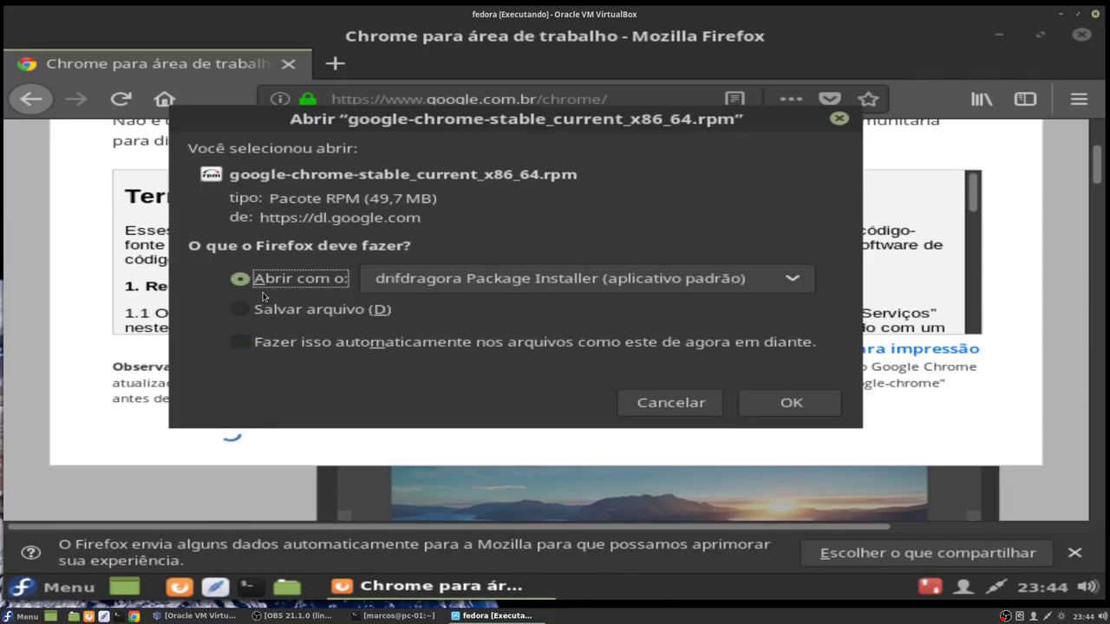
Step: Open the Chrome .rpm with dnfdragora, authenticate with the root password, and minimize Firefox
{"action": "left_click", "coordinate": [775, 403]}
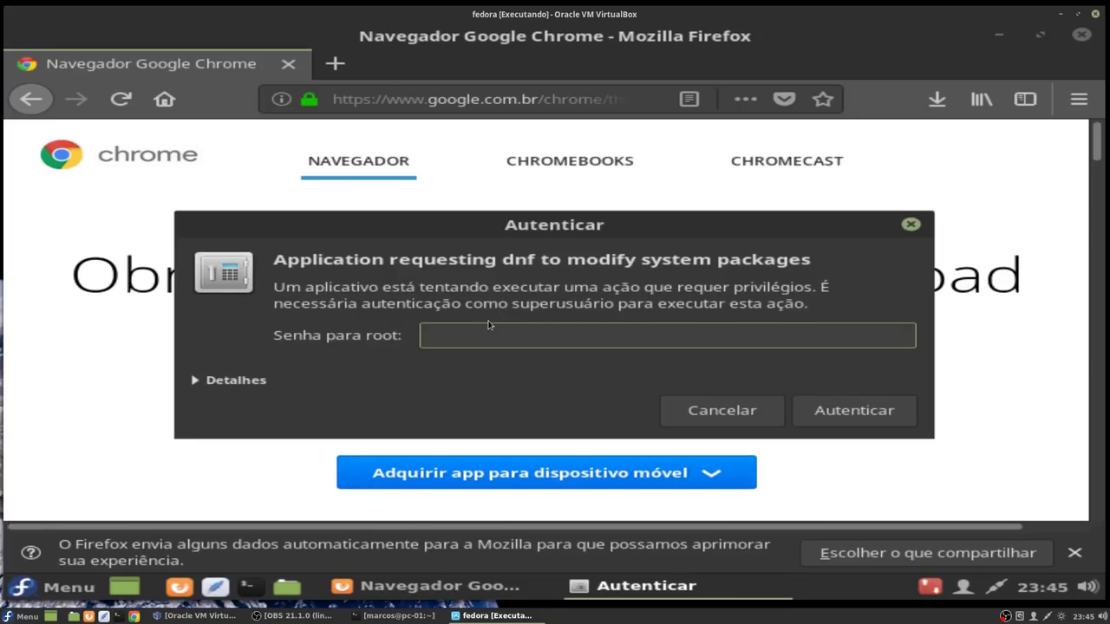
{"action": "type", "text": "••••••••••••••"}
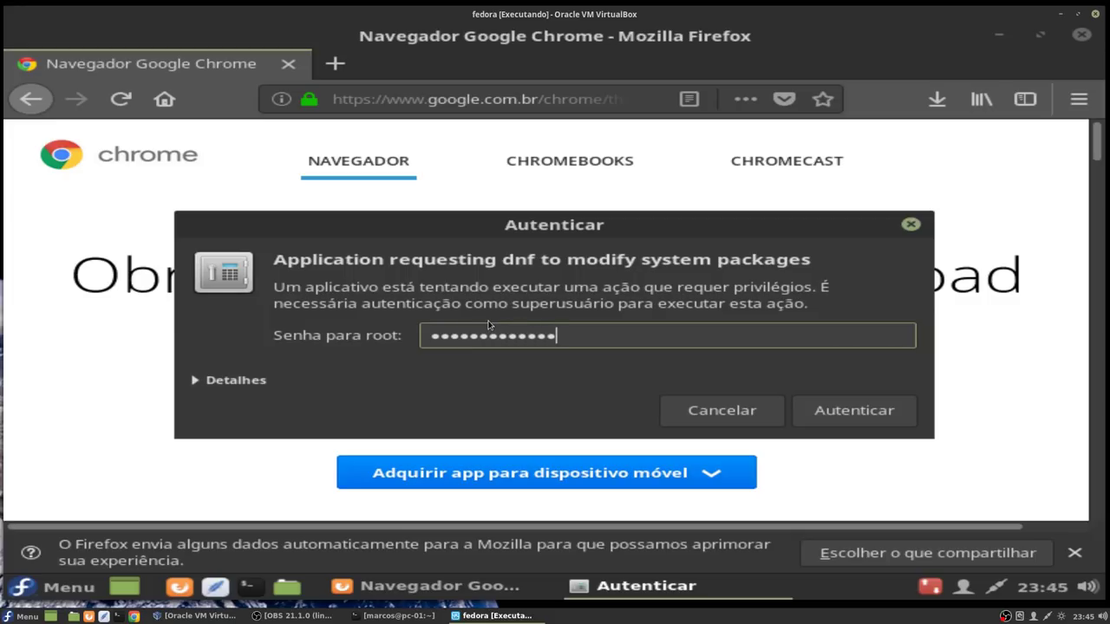
{"action": "key", "text": "Return"}
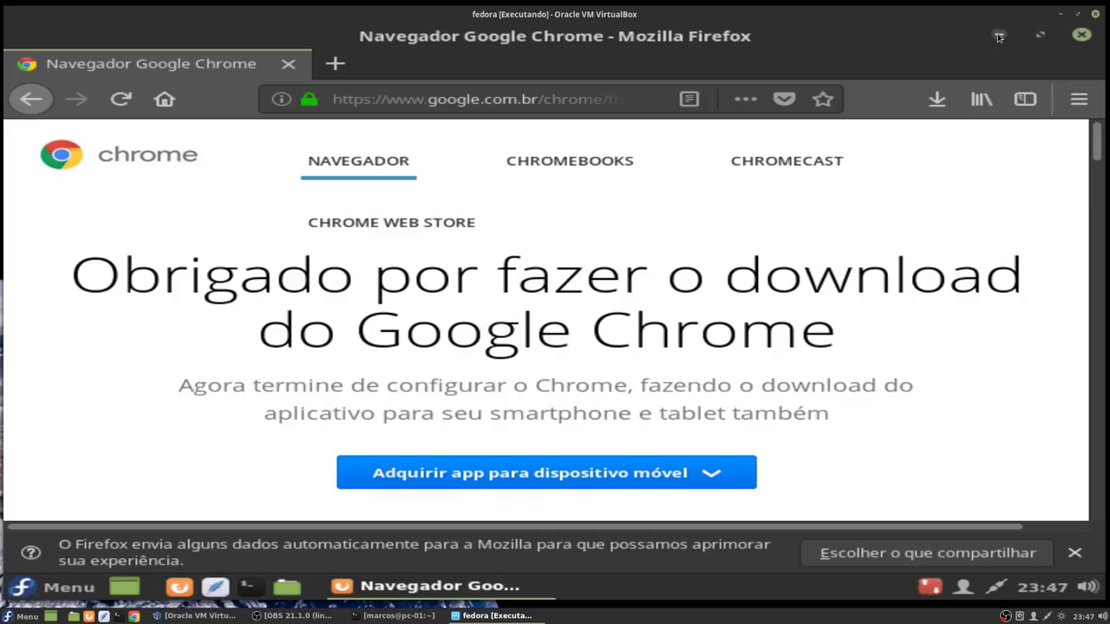
{"action": "left_click", "coordinate": [999, 35]}
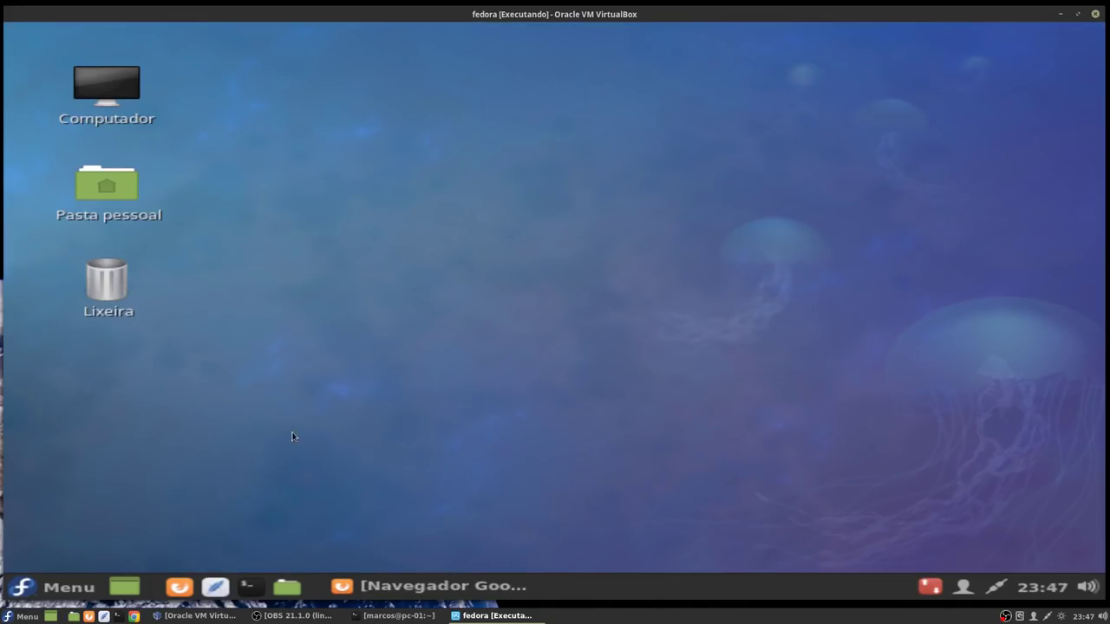
Step: Launch Google Chrome from Menu > Internet, decline default-browser and usage-statistics options, then close it
{"action": "left_click", "coordinate": [37, 584]}
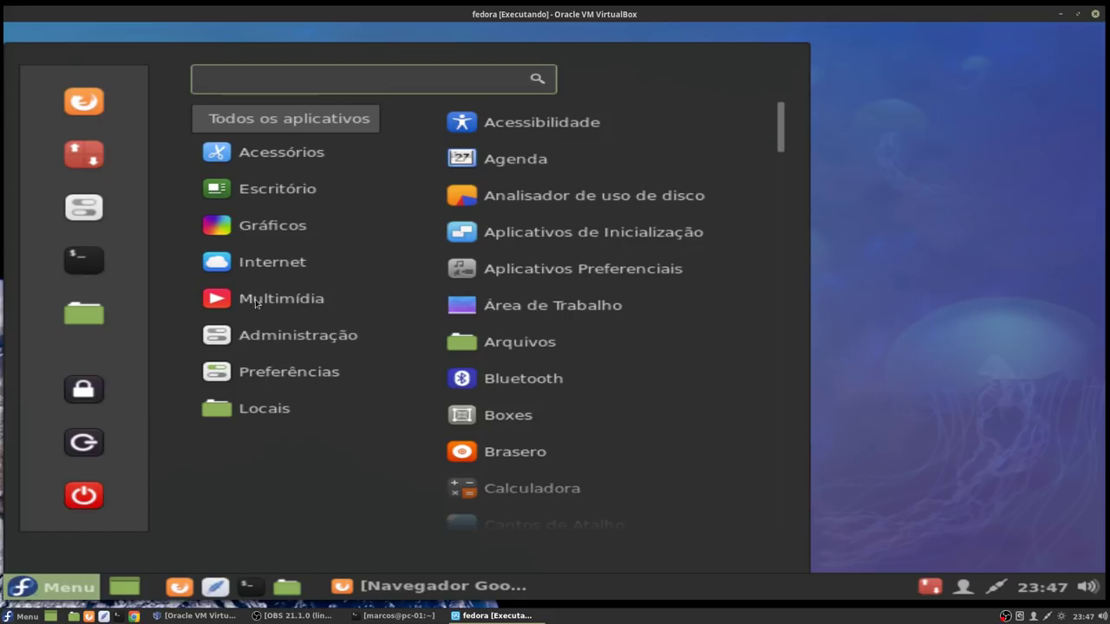
{"action": "mouse_move", "coordinate": [282, 265]}
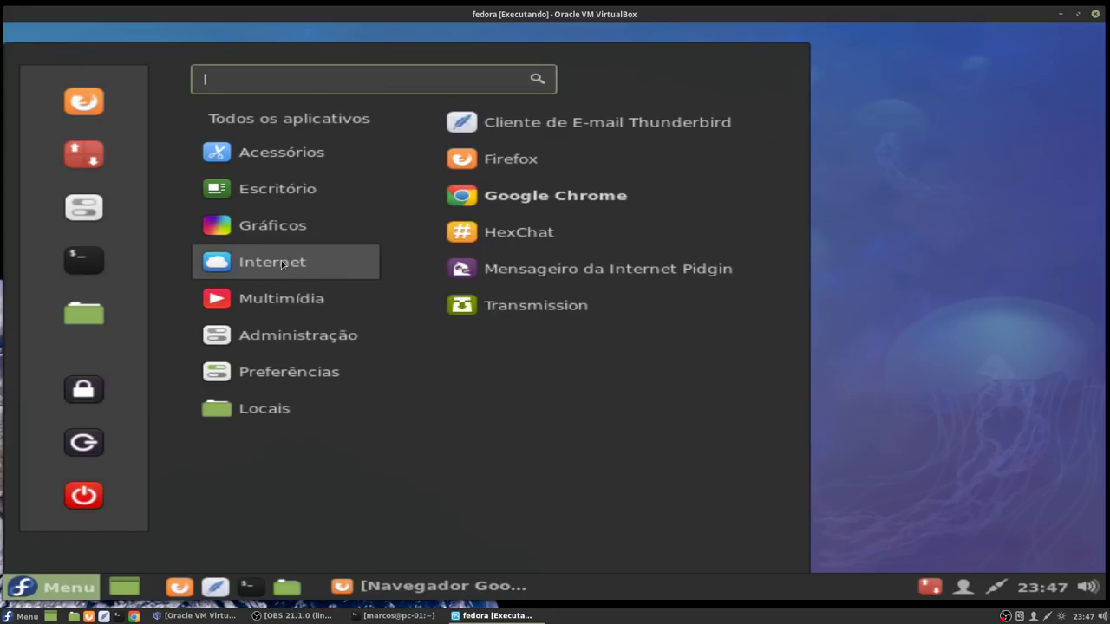
{"action": "left_click", "coordinate": [509, 197]}
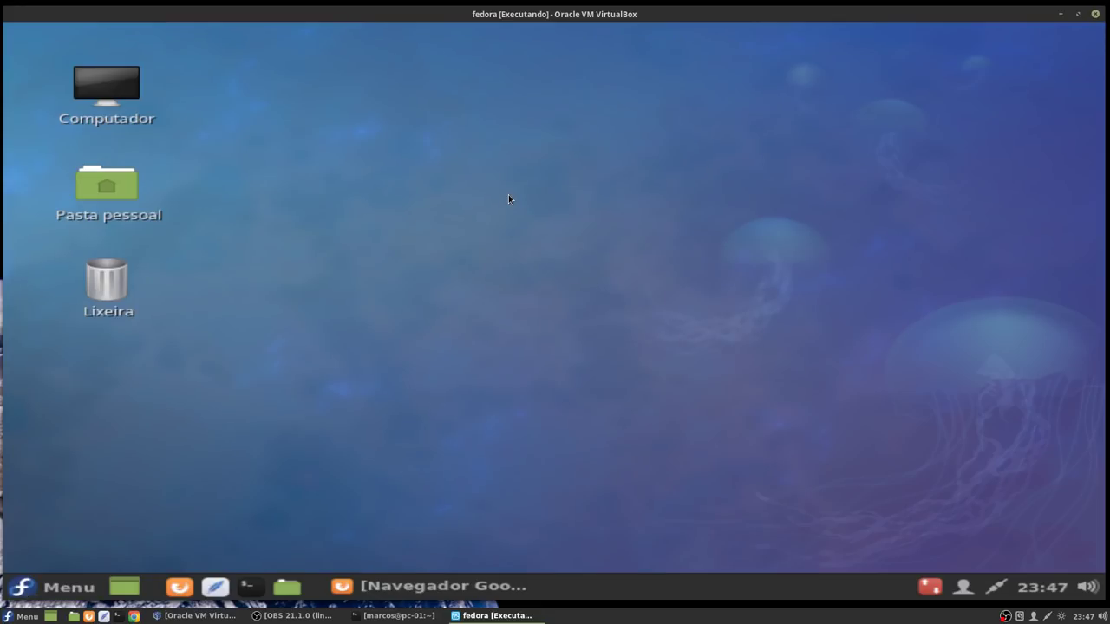
{"action": "left_click", "coordinate": [257, 321]}
{"action": "left_click", "coordinate": [256, 318]}
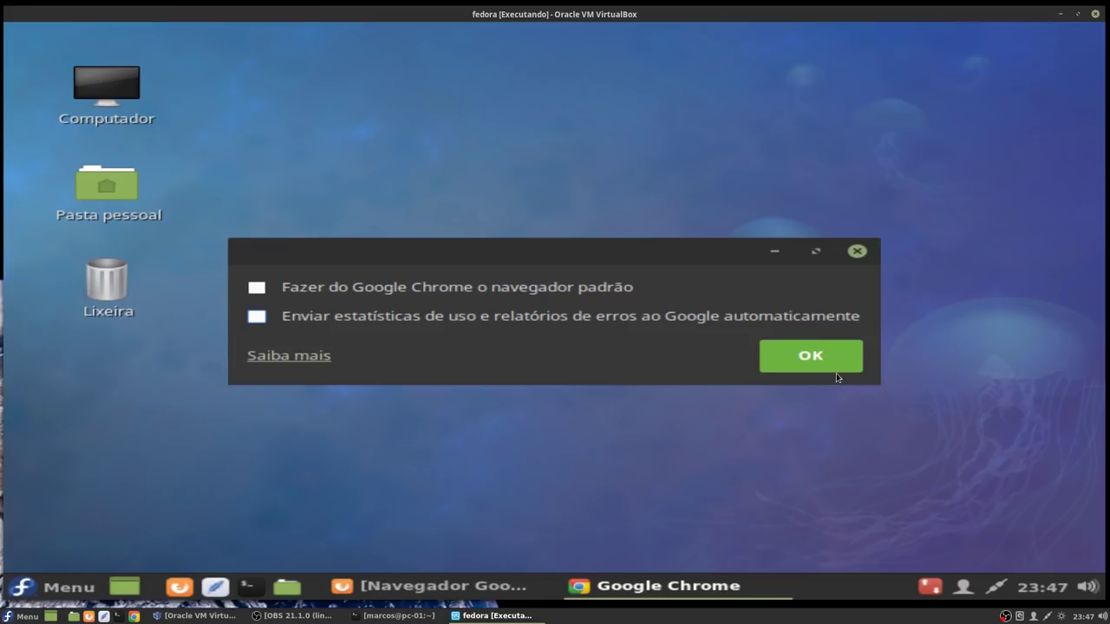
{"action": "left_click", "coordinate": [825, 359]}
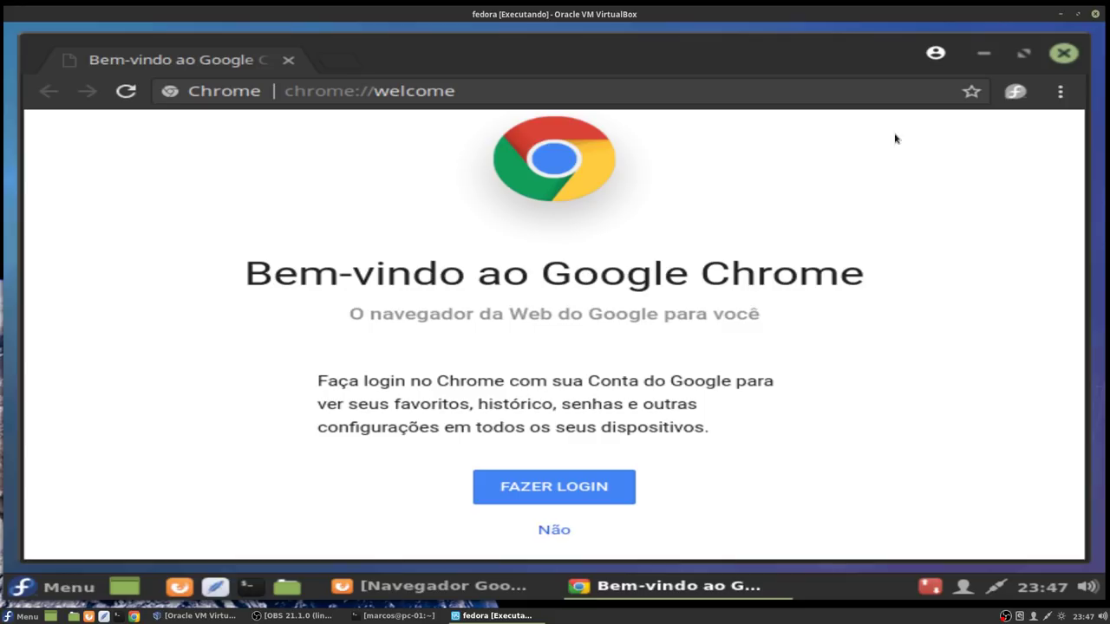
{"action": "left_click", "coordinate": [1063, 55]}
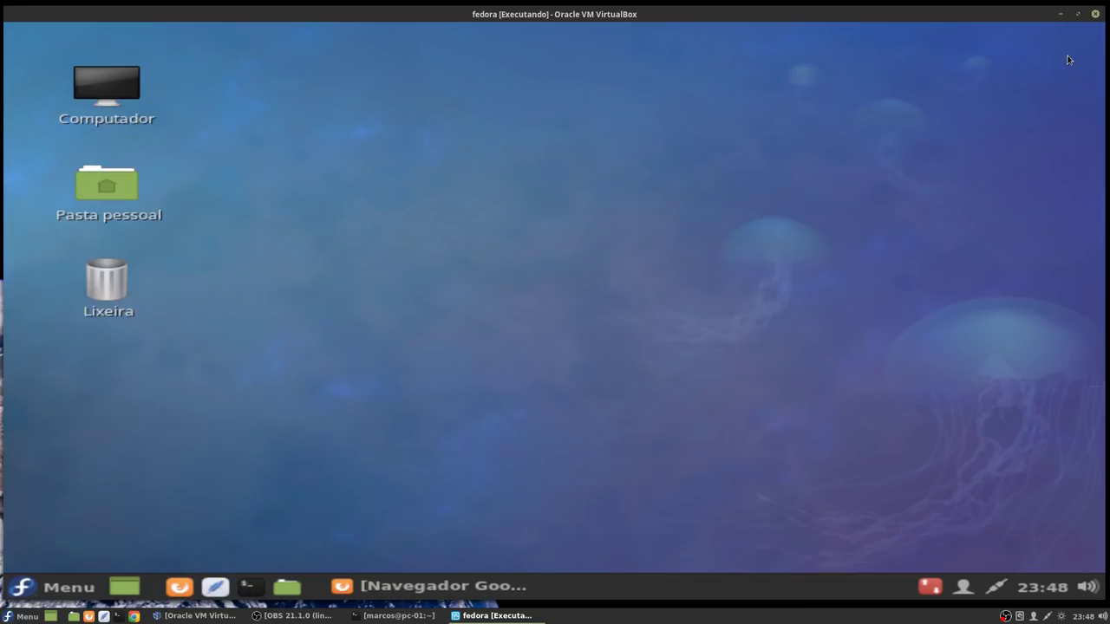
Step: Pin Google Chrome to the panel with Adicionar ao painel, then close Firefox from the taskbar
{"action": "left_click", "coordinate": [52, 590]}
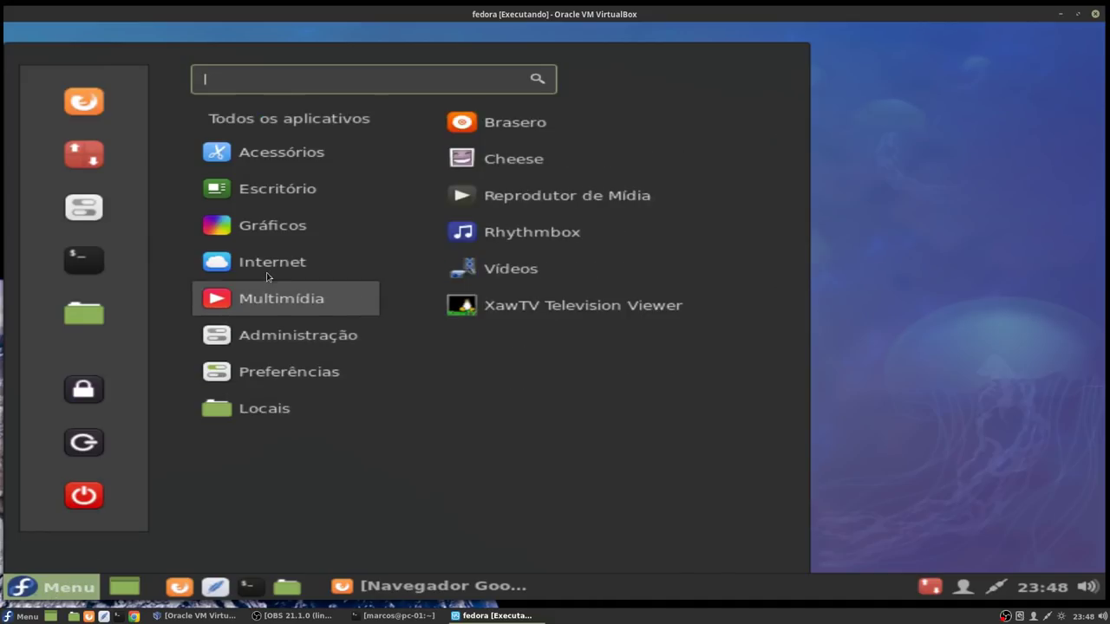
{"action": "mouse_move", "coordinate": [271, 265]}
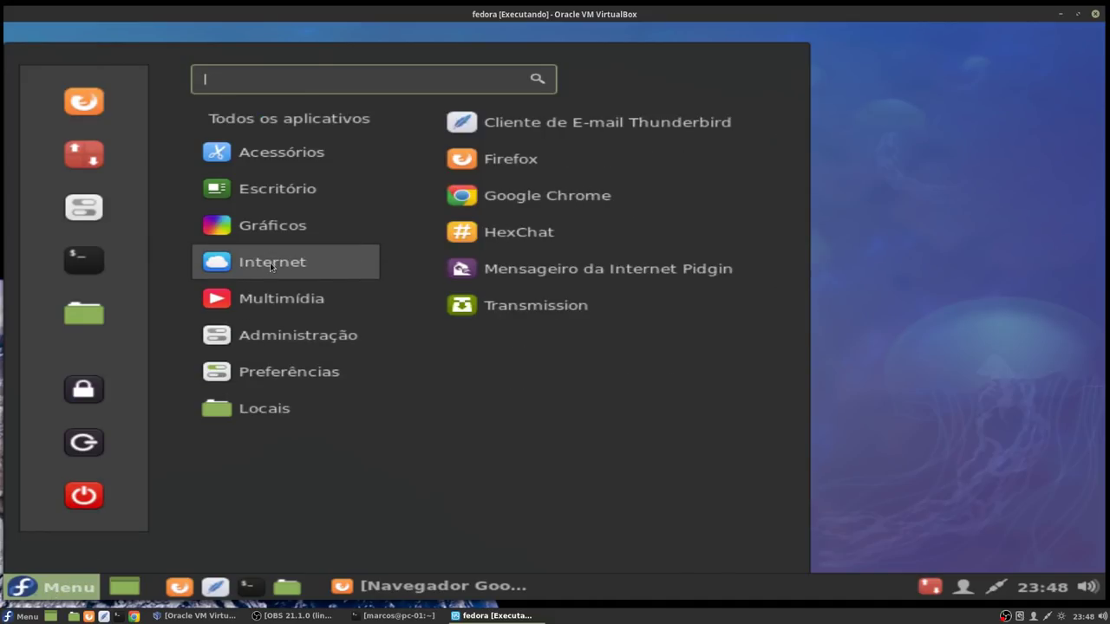
{"action": "right_click", "coordinate": [512, 199]}
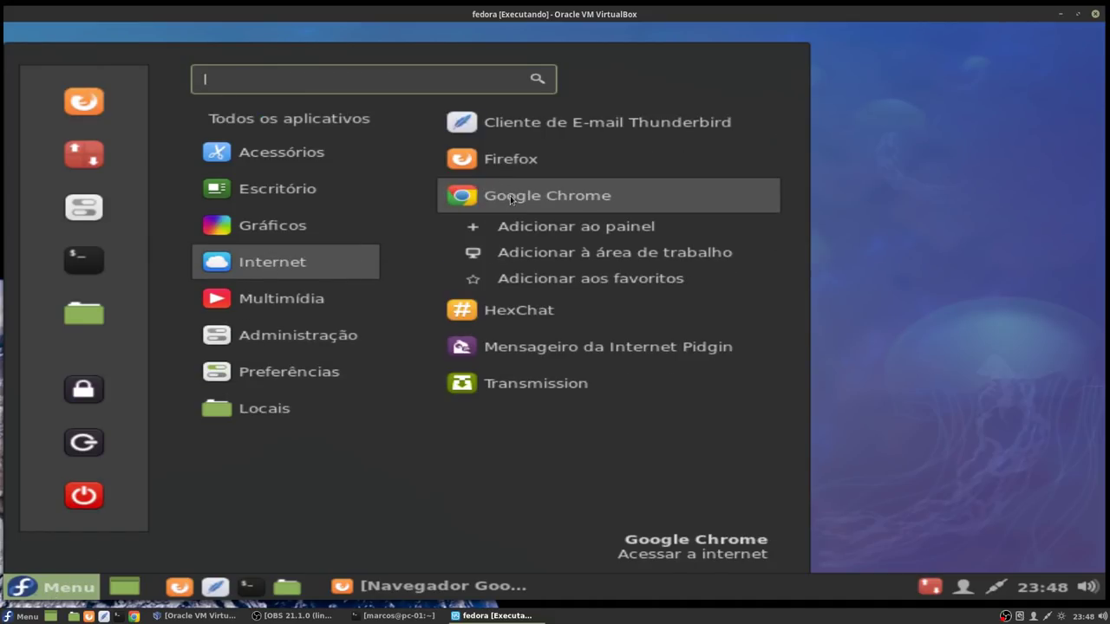
{"action": "left_click", "coordinate": [547, 228]}
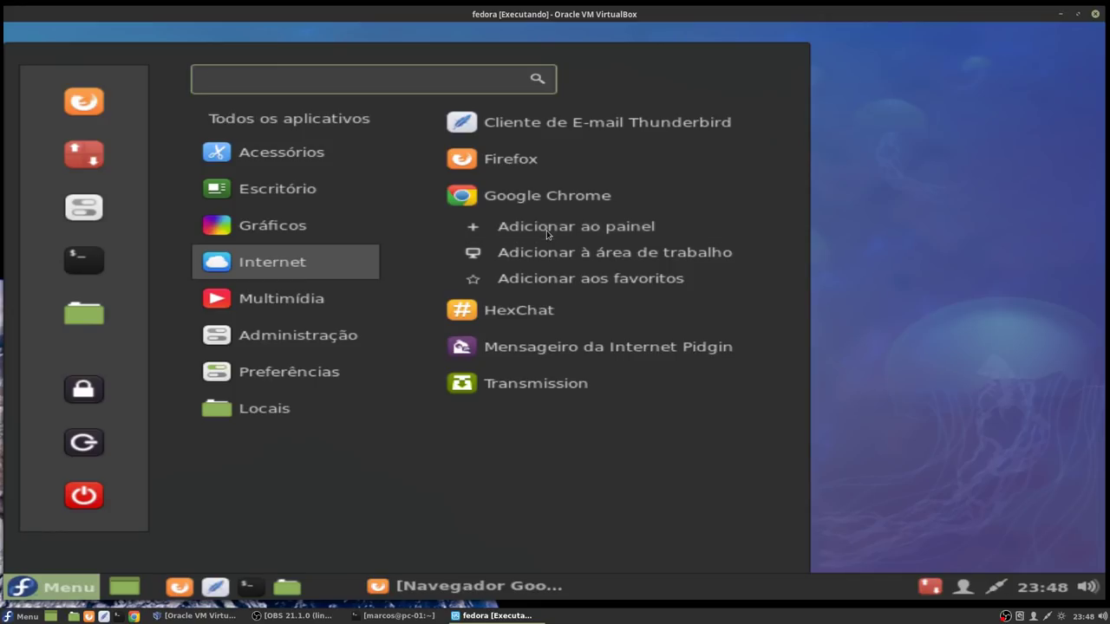
{"action": "left_click", "coordinate": [858, 276]}
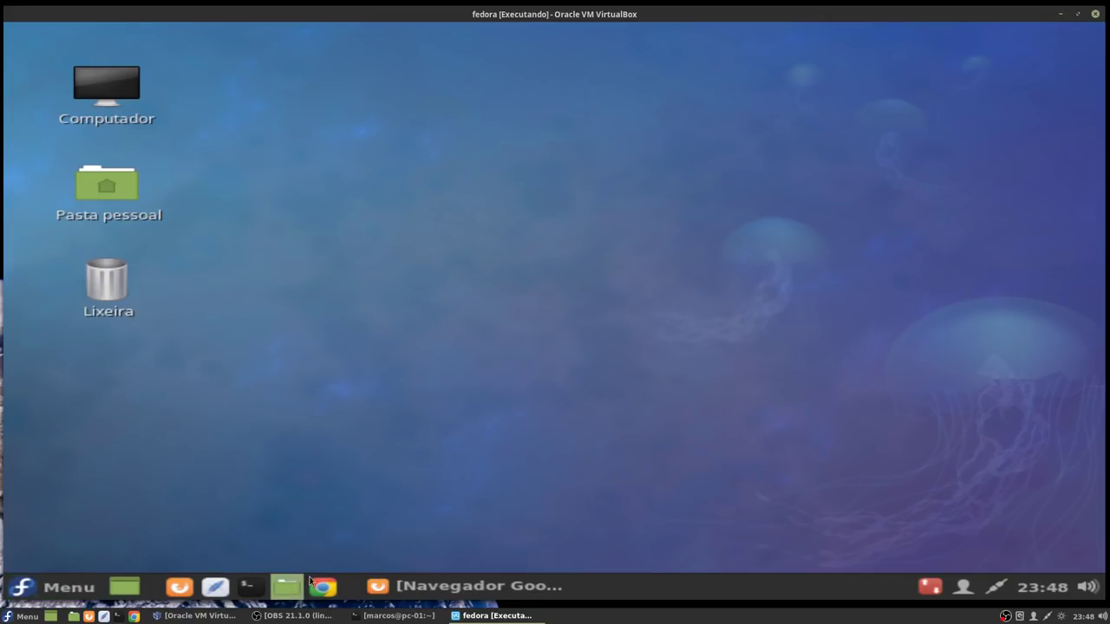
{"action": "right_click", "coordinate": [444, 582]}
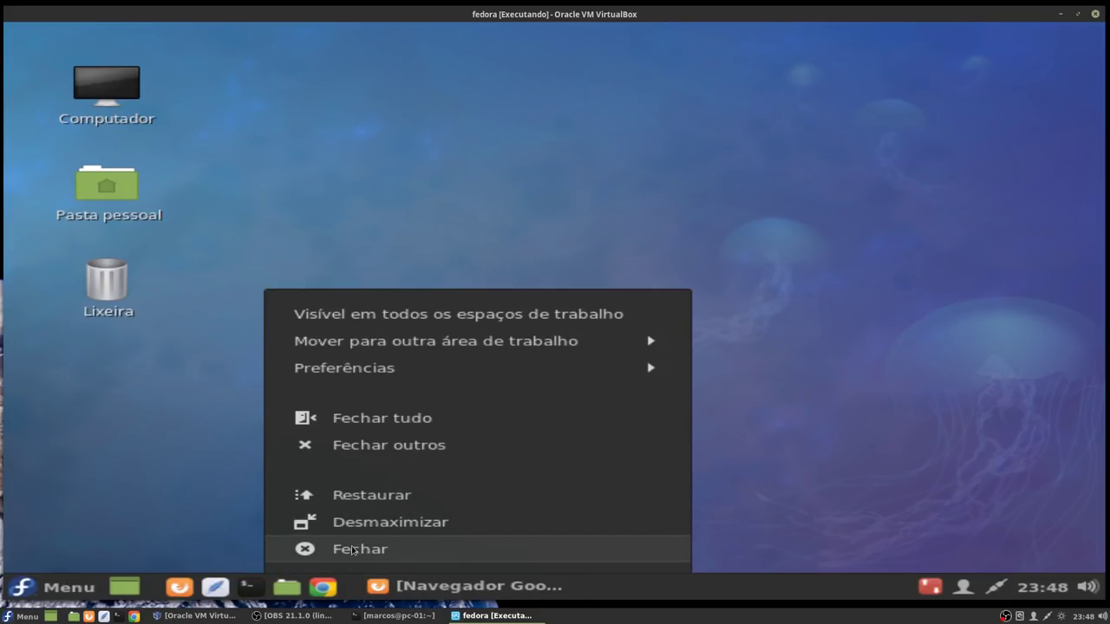
{"action": "left_click", "coordinate": [353, 549]}
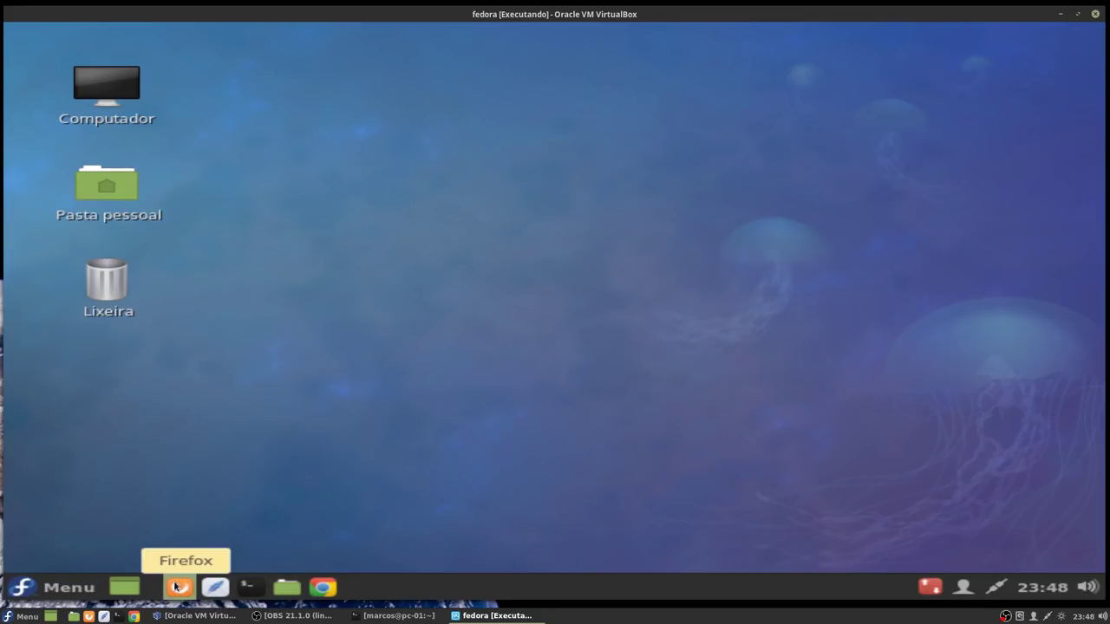
Step: Reopen Firefox and search Google for teamviewer
{"action": "left_click", "coordinate": [175, 587]}
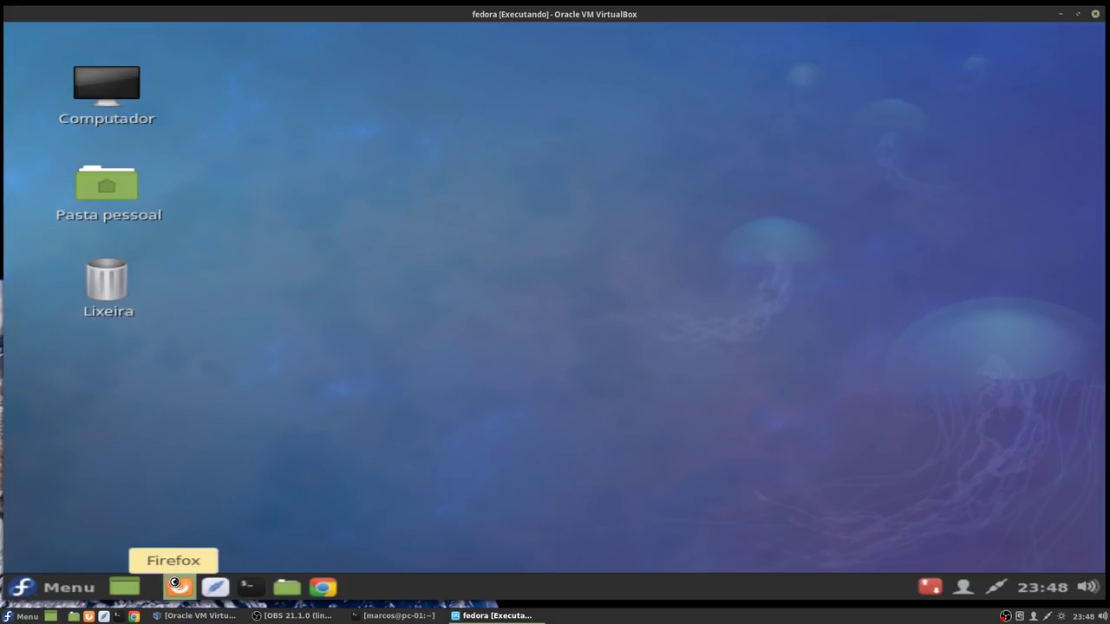
{"action": "type", "text": "team"}
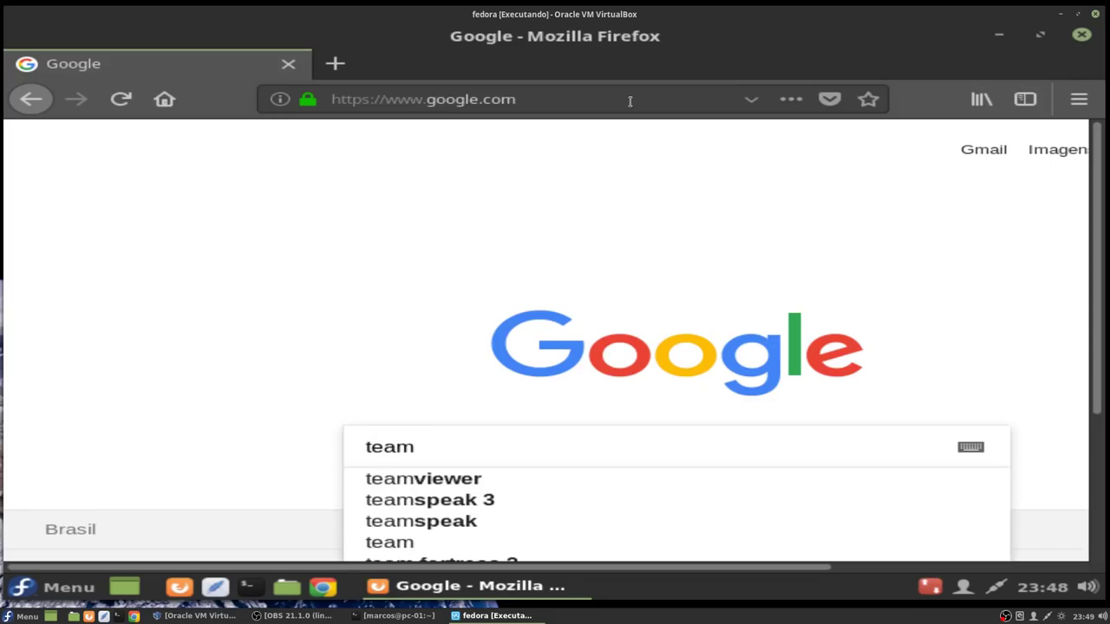
{"action": "key", "text": "Down"}
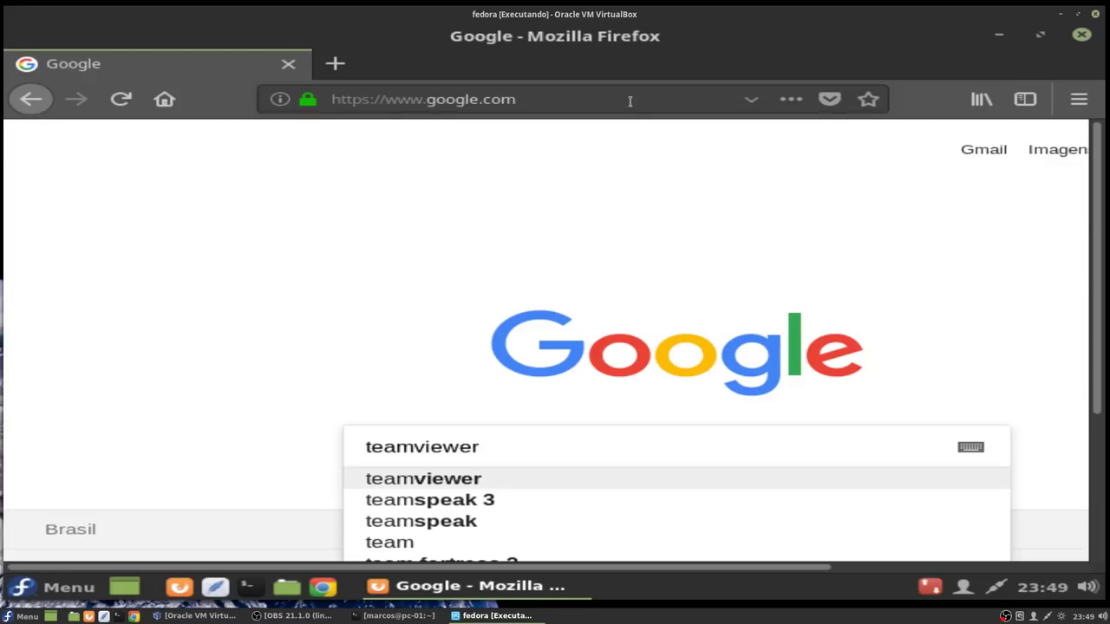
{"action": "key", "text": "Return"}
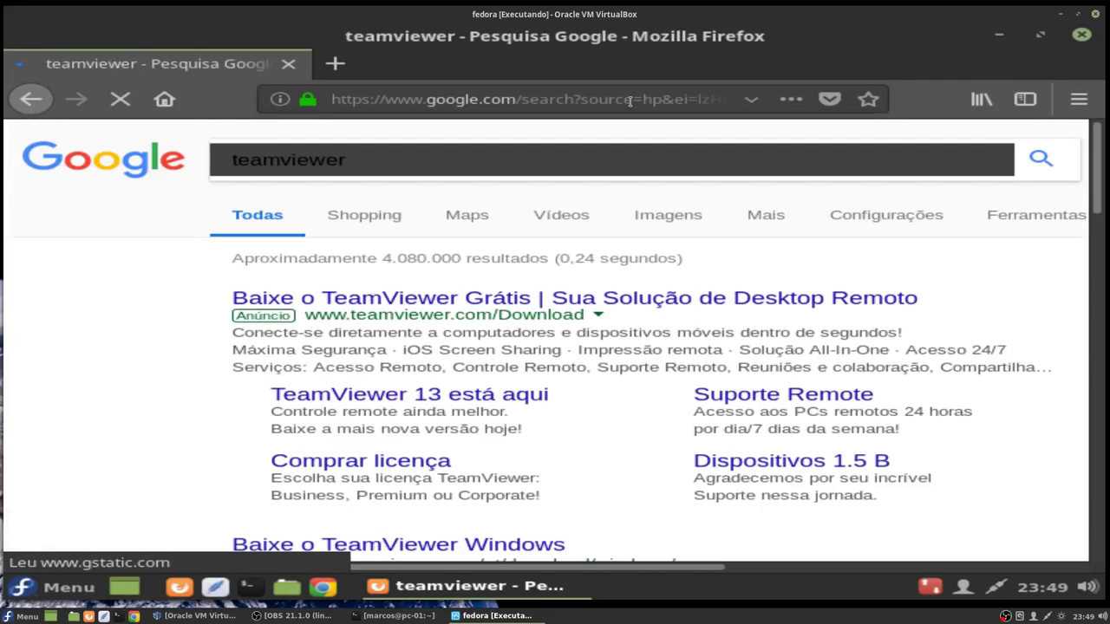
Step: Open the TeamViewer result, follow Baixe grátis, and scroll to the RedHat/CentOS/Fedora links
{"action": "left_click", "coordinate": [482, 299]}
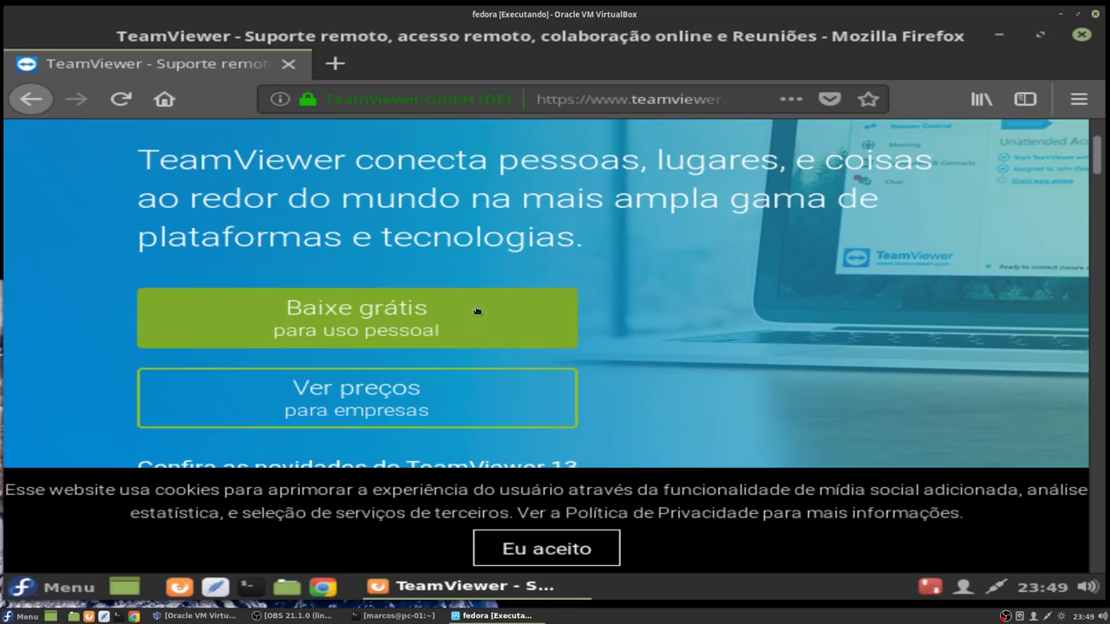
{"action": "left_click", "coordinate": [343, 326]}
{"action": "scroll", "coordinate": [440, 312], "scroll_direction": "down", "scroll_amount": 5}
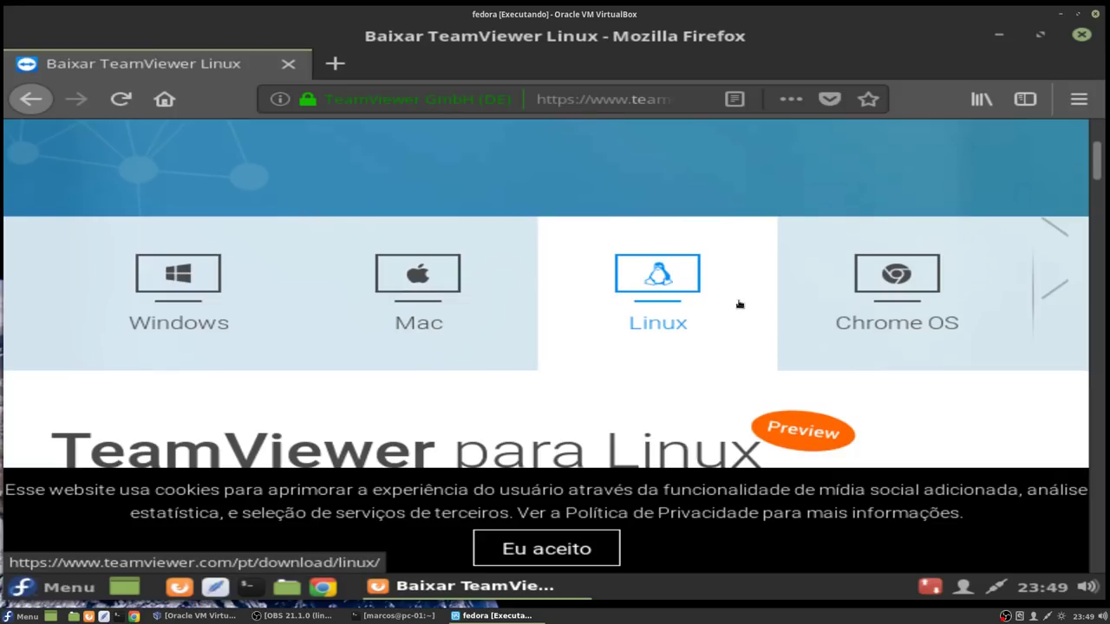
{"action": "scroll", "coordinate": [661, 297], "scroll_direction": "down", "scroll_amount": 2}
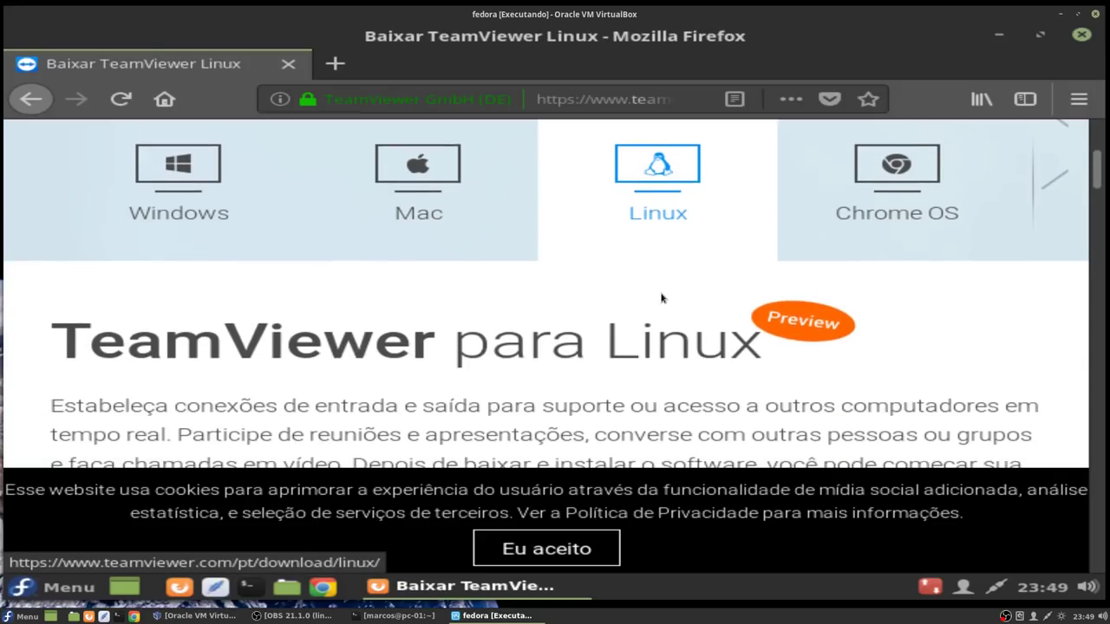
{"action": "scroll", "coordinate": [662, 297], "scroll_direction": "down", "scroll_amount": 4}
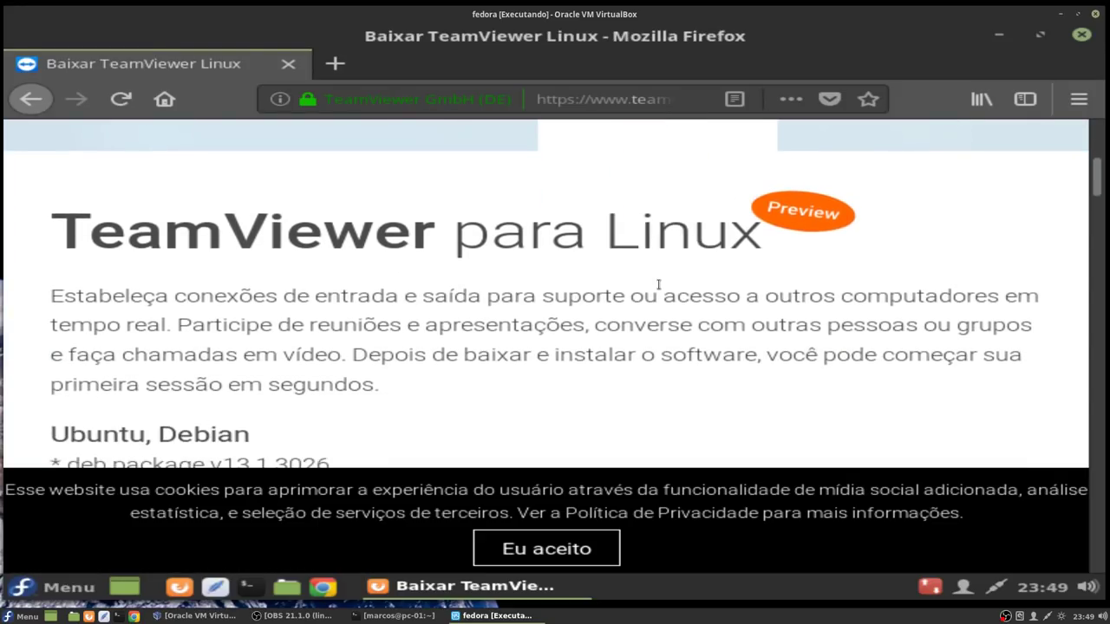
{"action": "scroll", "coordinate": [659, 289], "scroll_direction": "down", "scroll_amount": 2}
{"action": "scroll", "coordinate": [659, 288], "scroll_direction": "down", "scroll_amount": 1}
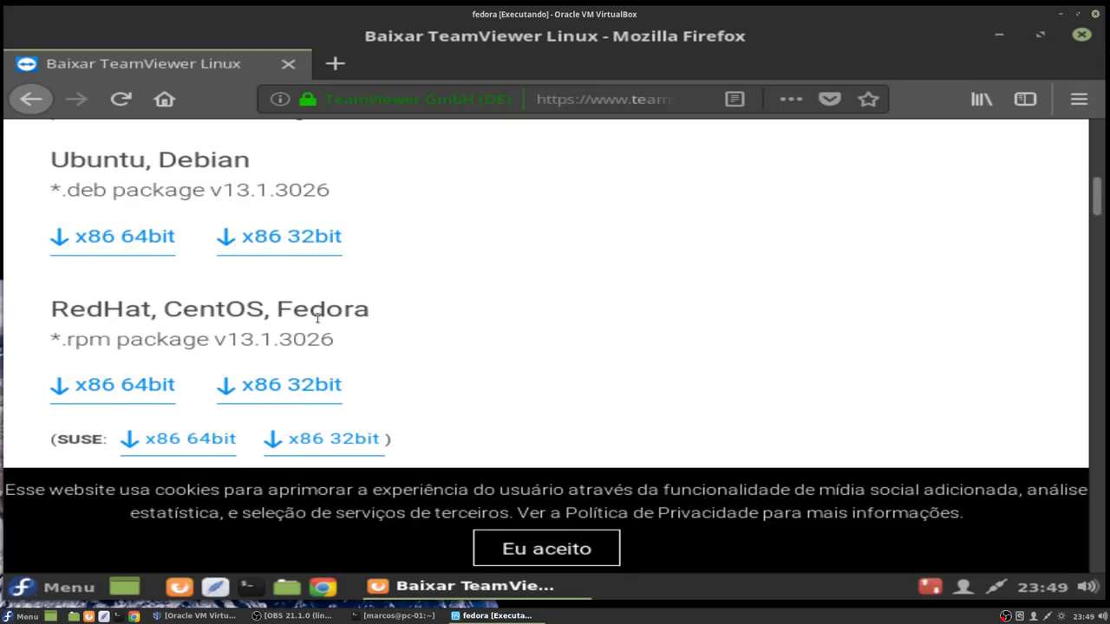
Step: Open the RedHat x86 64-bit rpm with dnfdragora, authorise with the root password, confirm install, minimise Firefox
{"action": "left_click", "coordinate": [102, 388]}
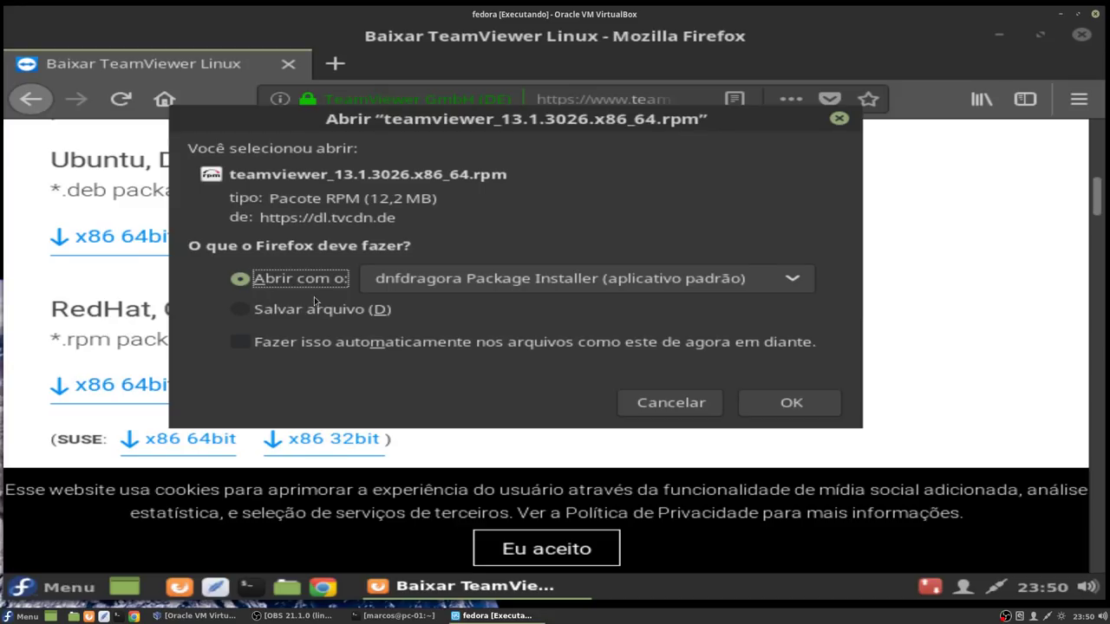
{"action": "left_click", "coordinate": [788, 405]}
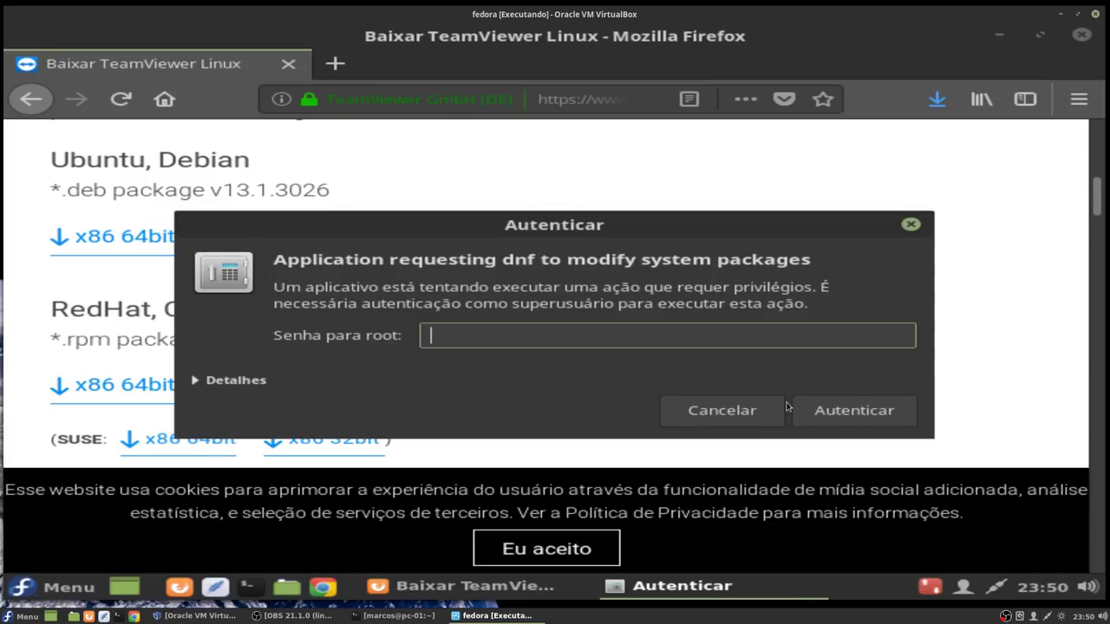
{"action": "type", "text": "•••••••••••••"}
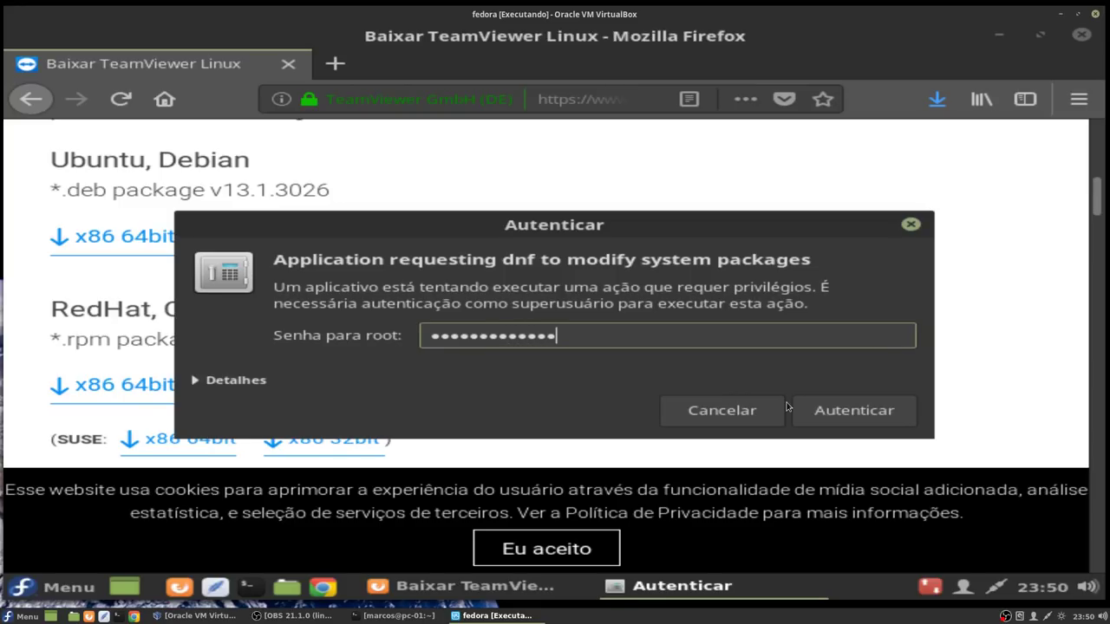
{"action": "key", "text": "Return"}
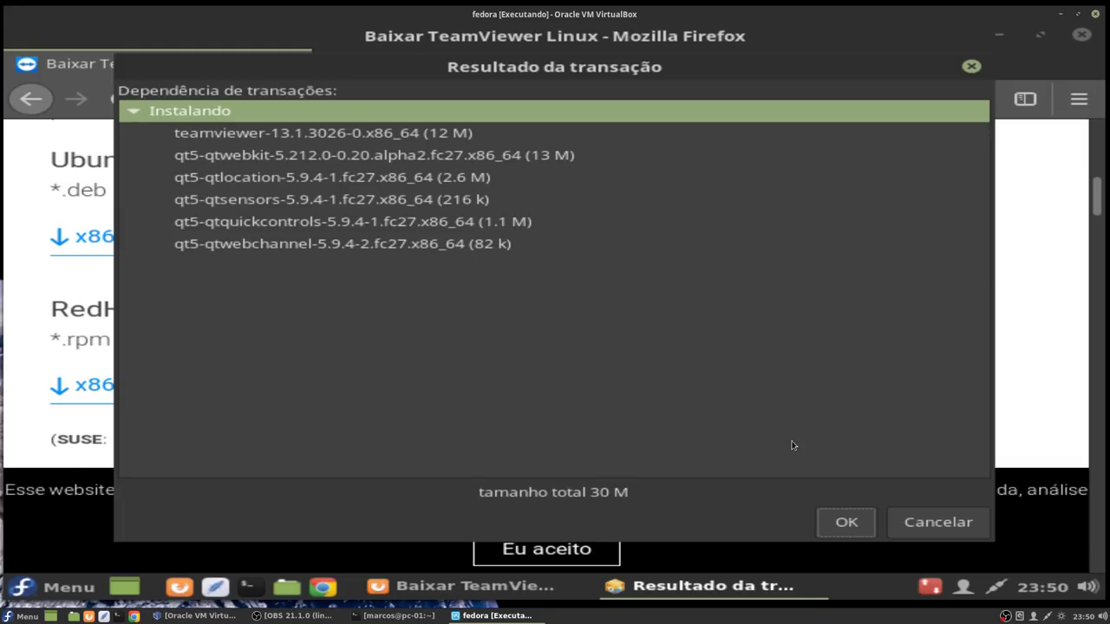
{"action": "left_click", "coordinate": [835, 521]}
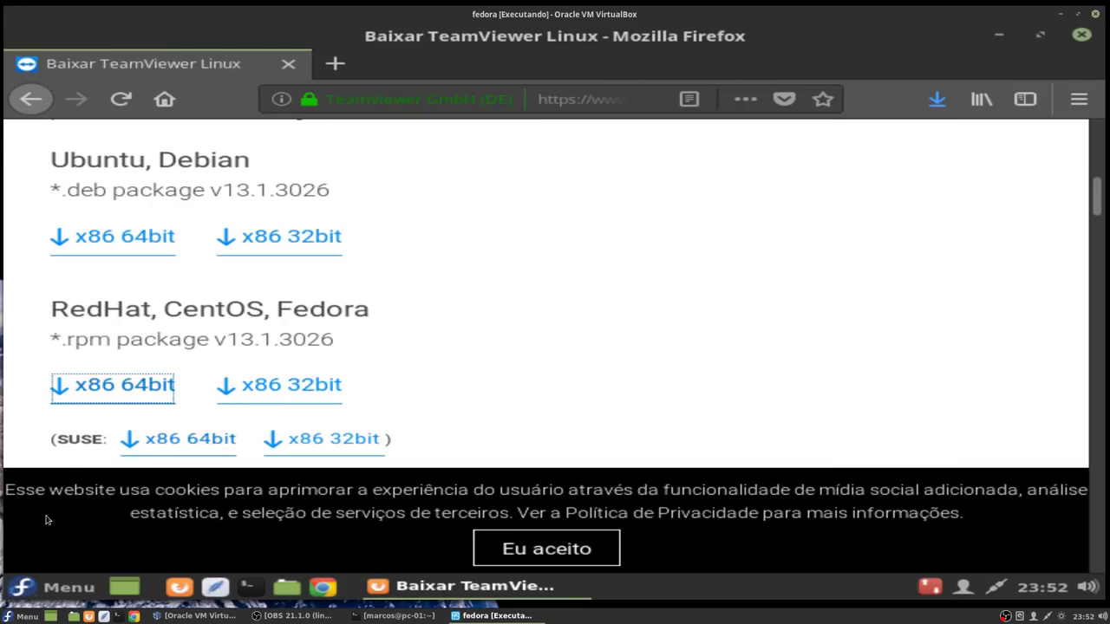
{"action": "left_click", "coordinate": [998, 38]}
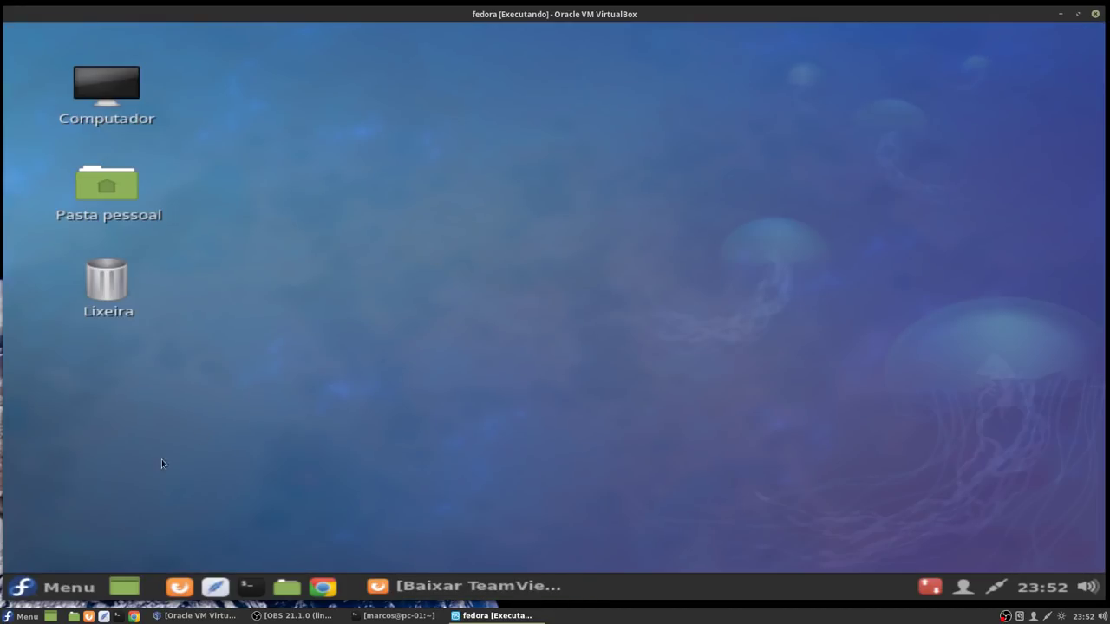
Step: Find TeamViewer 13 via a 'teal' menu search, accept its licence agreement, then minimise it
{"action": "left_click", "coordinate": [58, 588]}
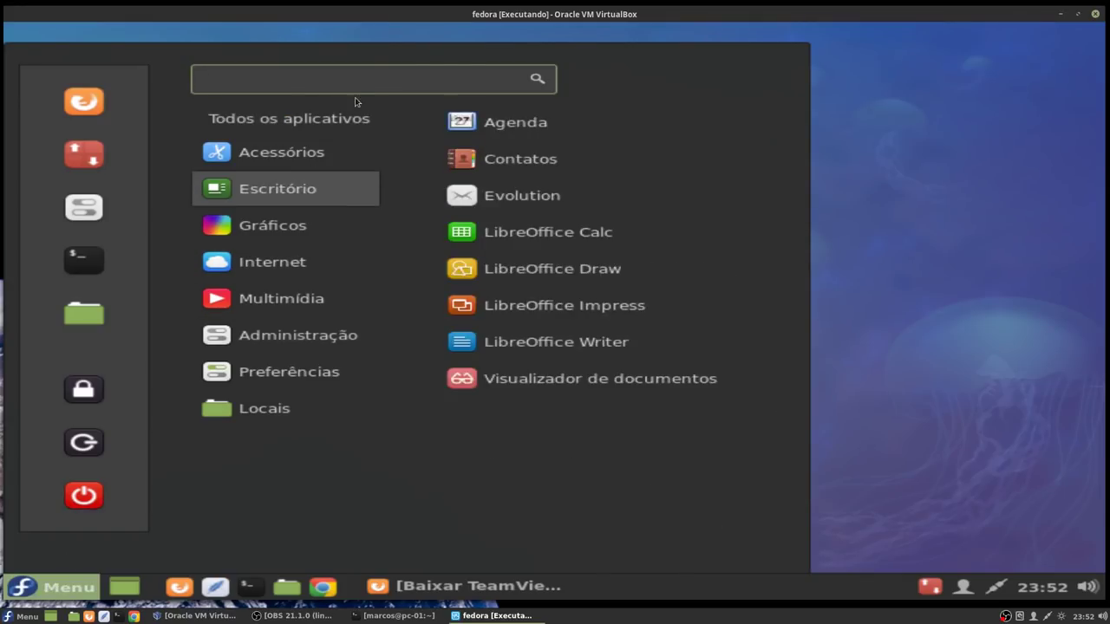
{"action": "type", "text": "tea"}
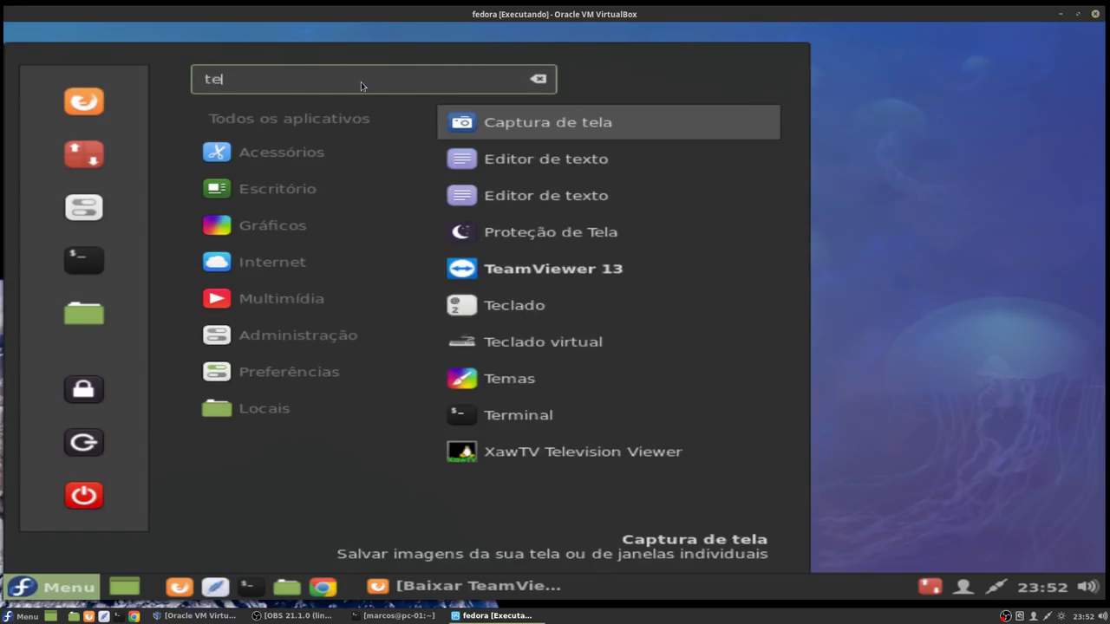
{"action": "type", "text": "l"}
{"action": "left_click", "coordinate": [517, 126]}
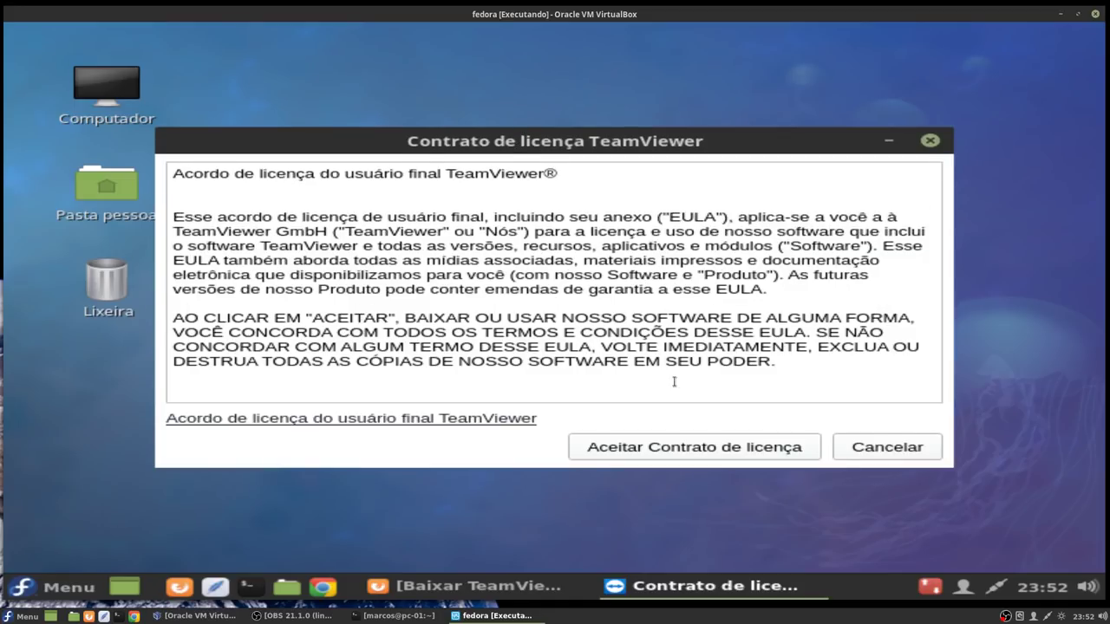
{"action": "left_click", "coordinate": [693, 451]}
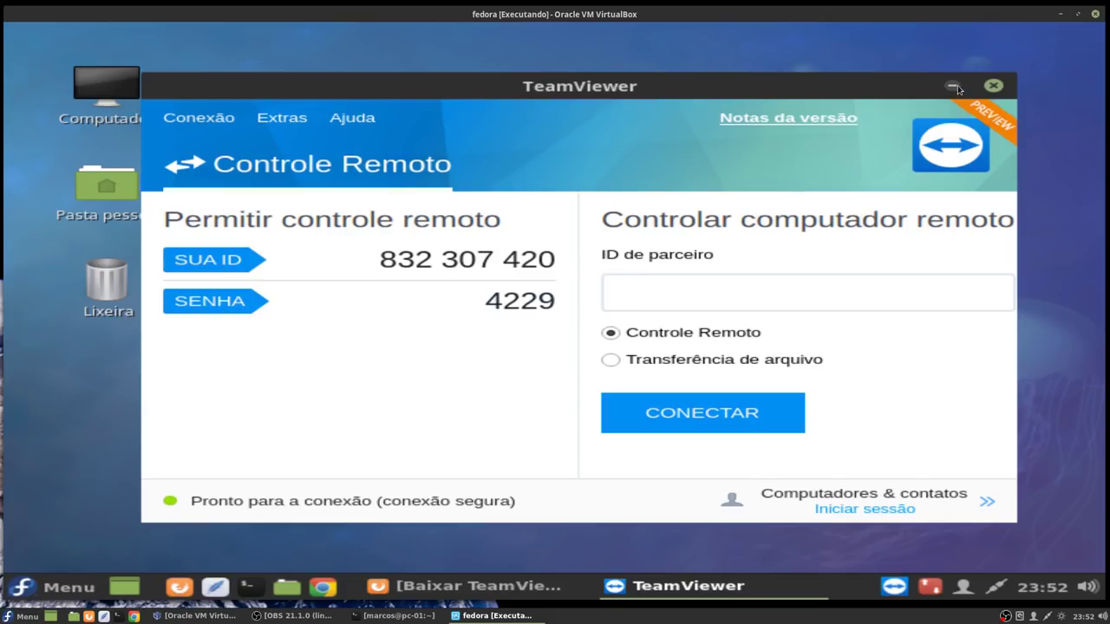
{"action": "left_click", "coordinate": [954, 86]}
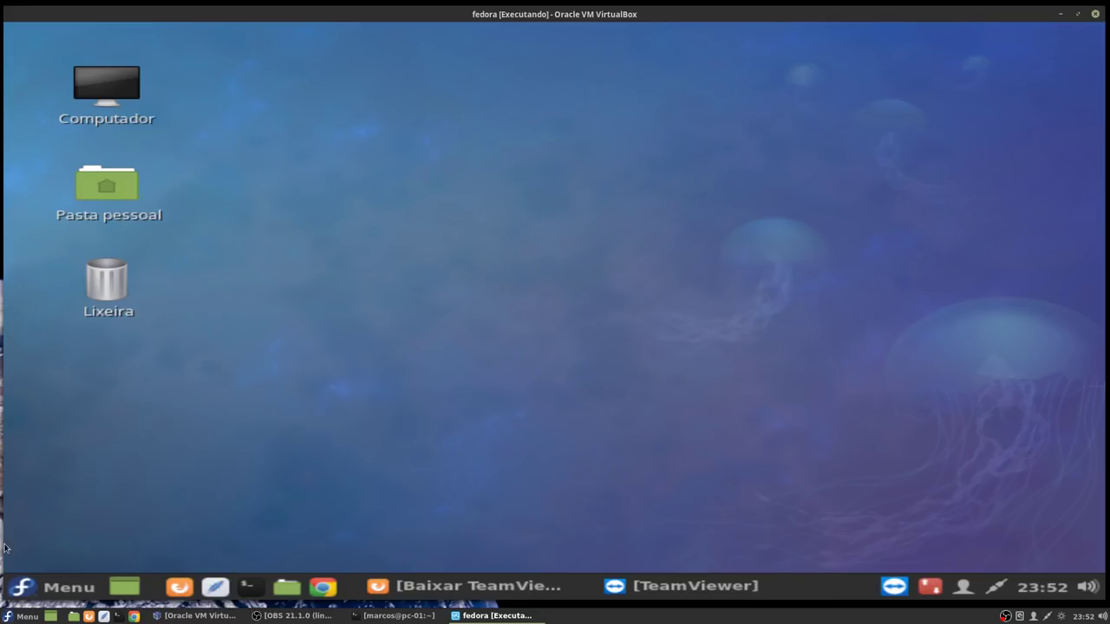
Step: Launch Programas from Menu > Administração and pass the welcome dialog with Vamos às compras
{"action": "left_click", "coordinate": [52, 588]}
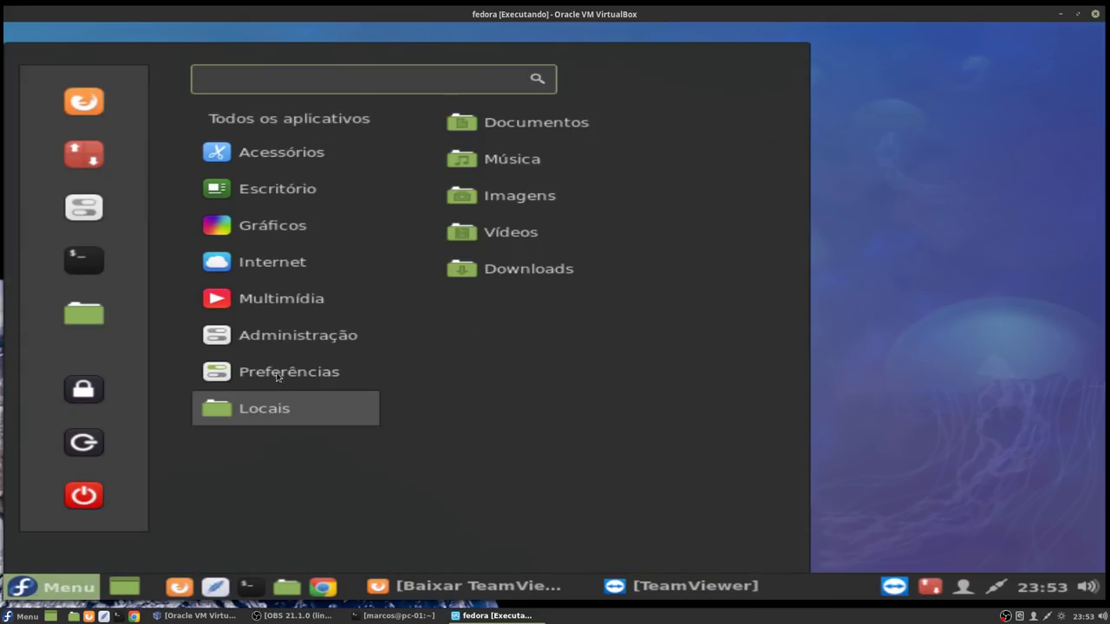
{"action": "mouse_move", "coordinate": [279, 371]}
{"action": "mouse_move", "coordinate": [280, 343]}
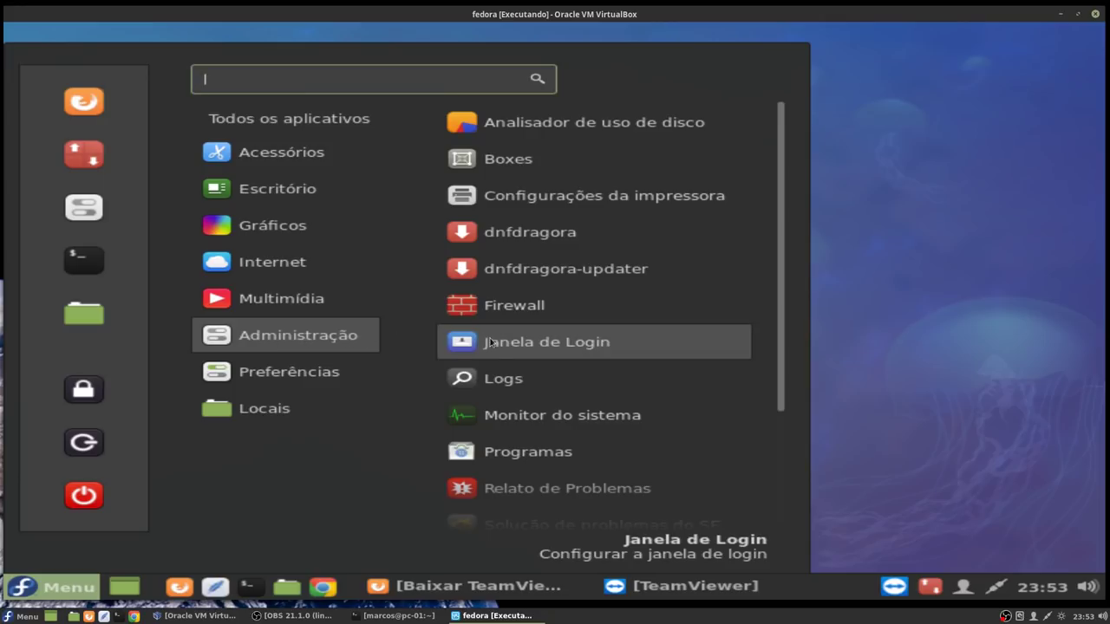
{"action": "left_click", "coordinate": [507, 451]}
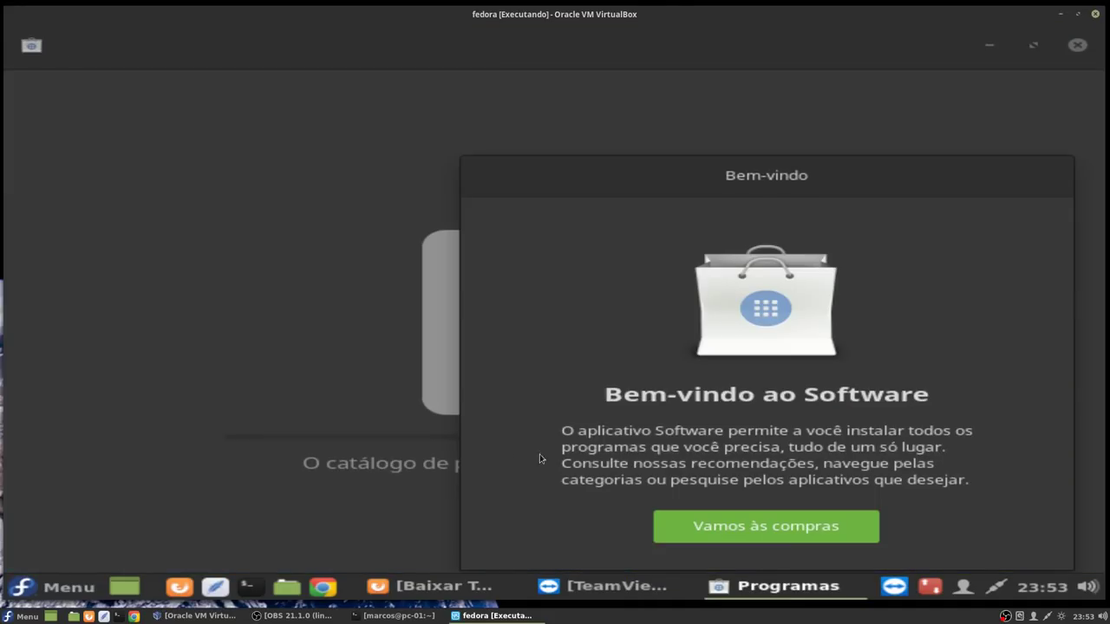
{"action": "left_click", "coordinate": [742, 530]}
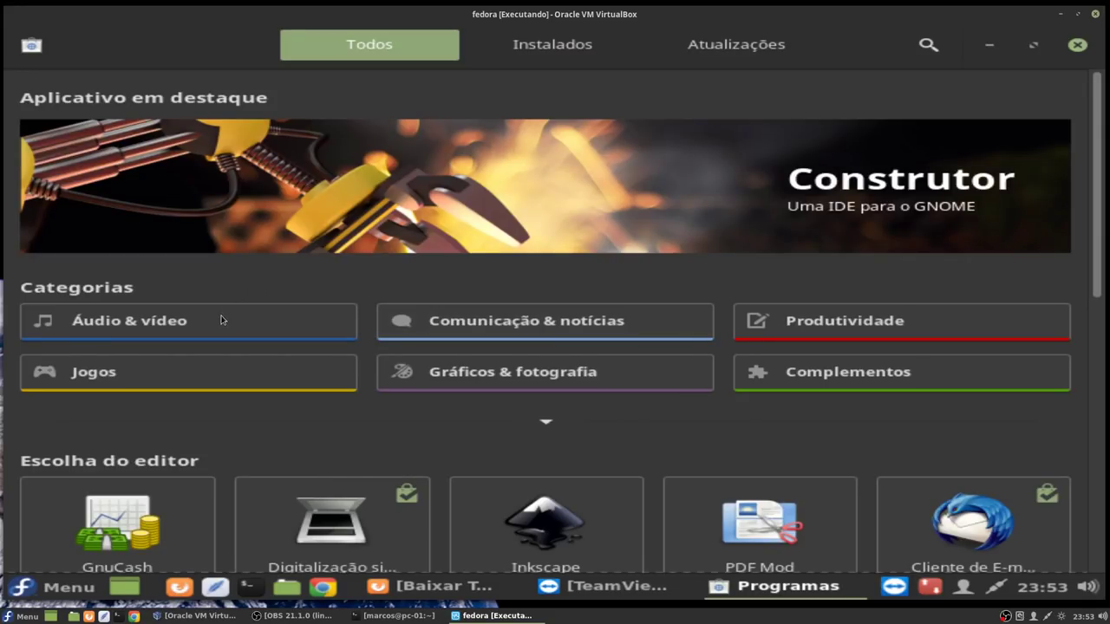
Step: Open the Áudio & vídeo category and scroll through its featured apps
{"action": "left_click", "coordinate": [220, 317]}
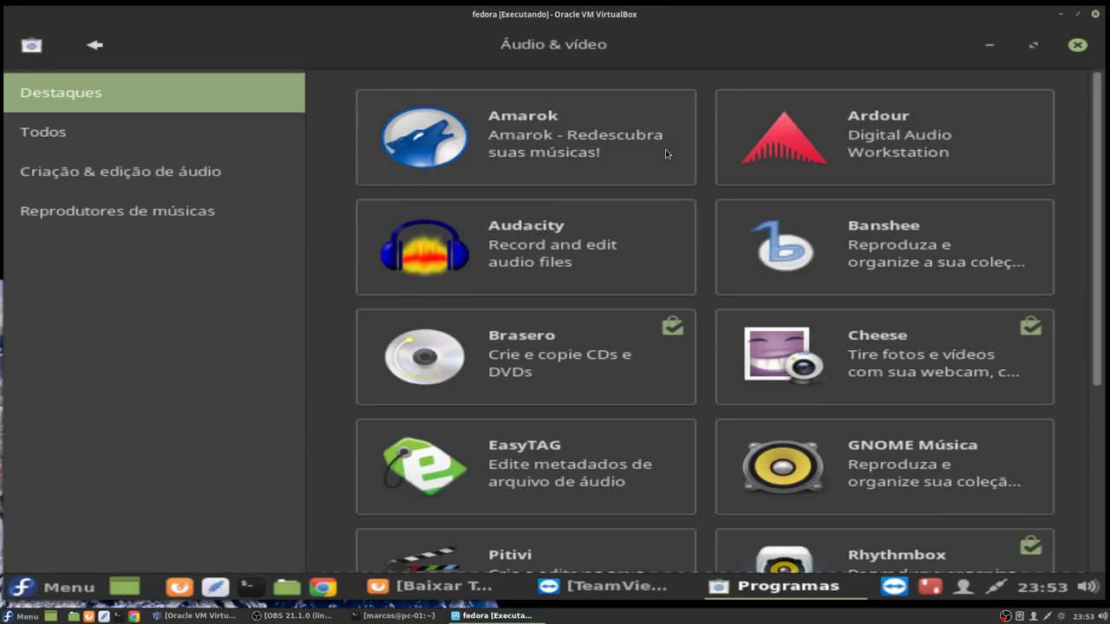
{"action": "scroll", "coordinate": [893, 238], "scroll_direction": "down", "scroll_amount": 3}
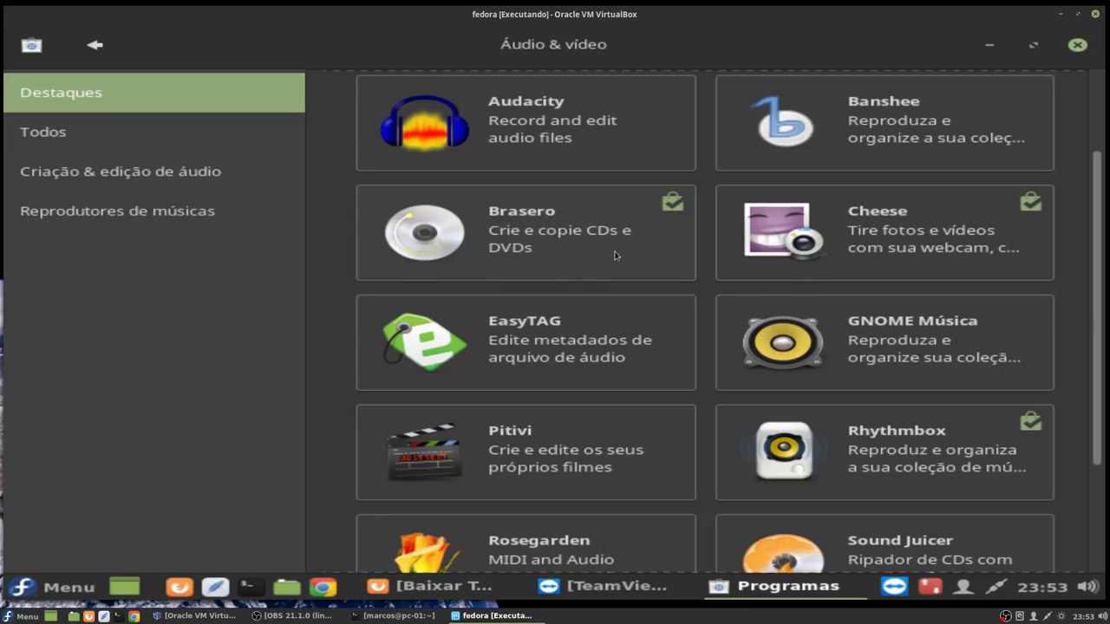
{"action": "scroll", "coordinate": [841, 260], "scroll_direction": "down", "scroll_amount": 1}
{"action": "scroll", "coordinate": [841, 260], "scroll_direction": "down", "scroll_amount": 2}
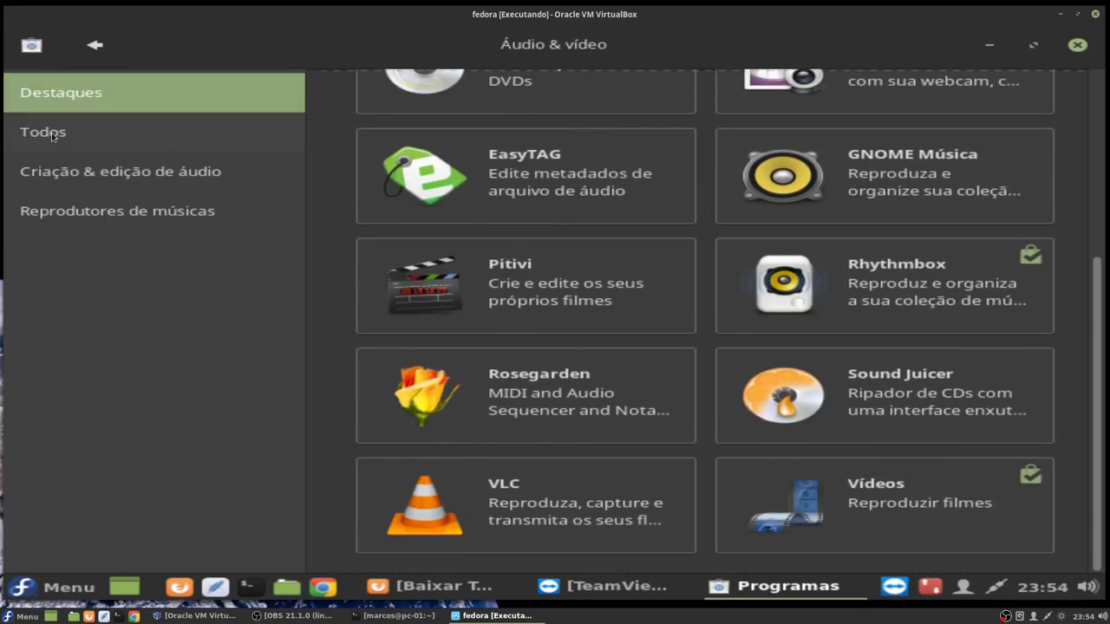
Step: Scroll all Áudio & vídeo apps, then filter to Criação & edição de áudio and Reprodutores de músicas
{"action": "left_click", "coordinate": [52, 136]}
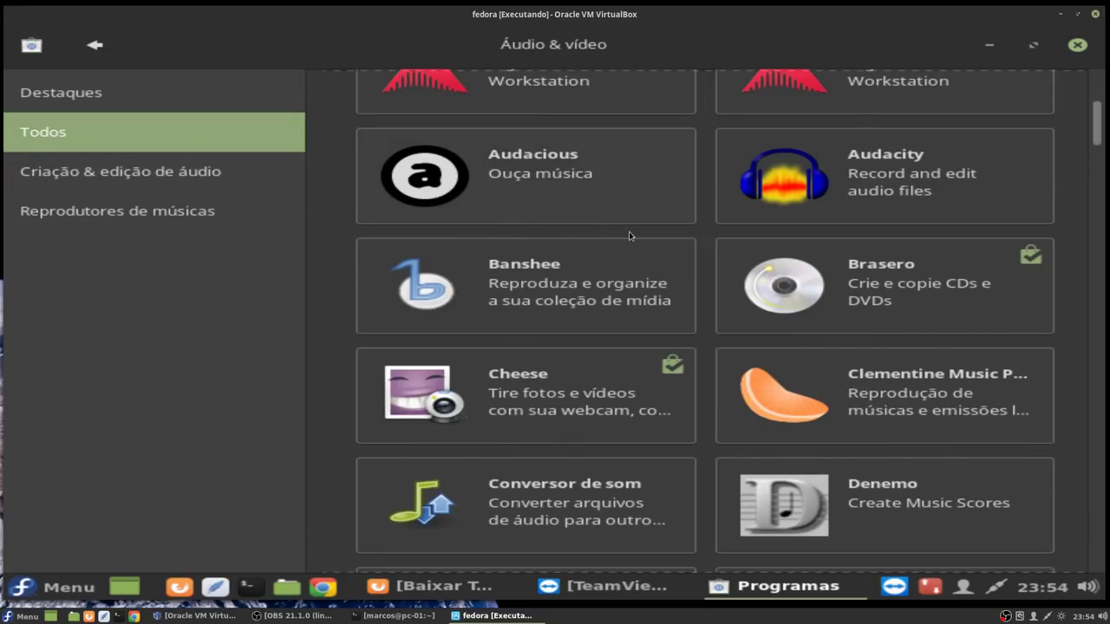
{"action": "scroll", "coordinate": [631, 234], "scroll_direction": "down", "scroll_amount": 5}
{"action": "scroll", "coordinate": [631, 251], "scroll_direction": "down", "scroll_amount": 6}
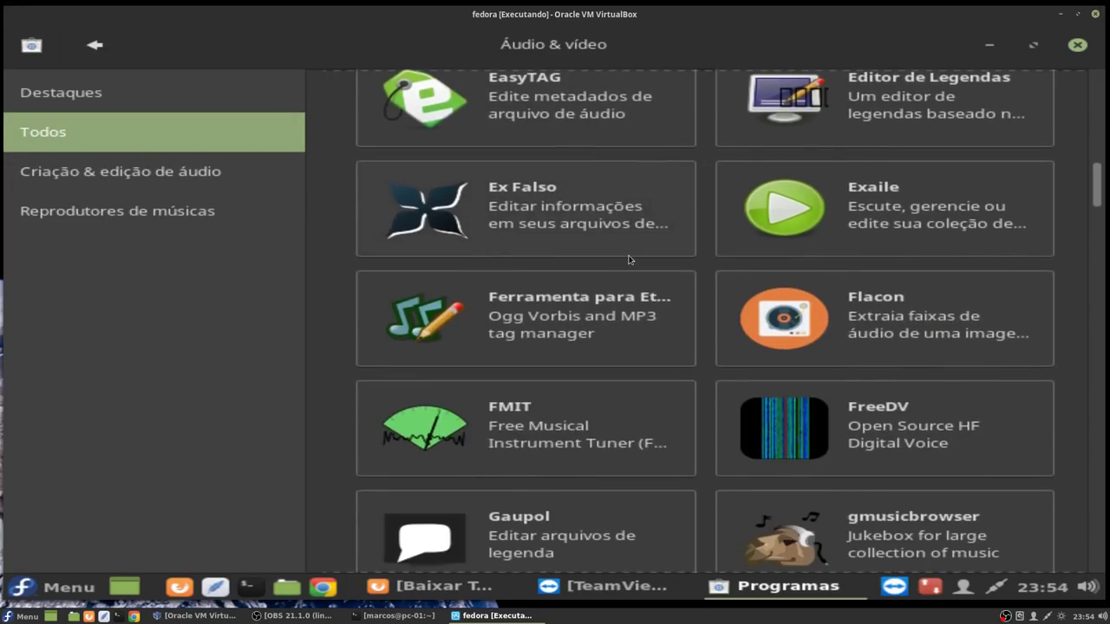
{"action": "scroll", "coordinate": [630, 259], "scroll_direction": "down", "scroll_amount": 6}
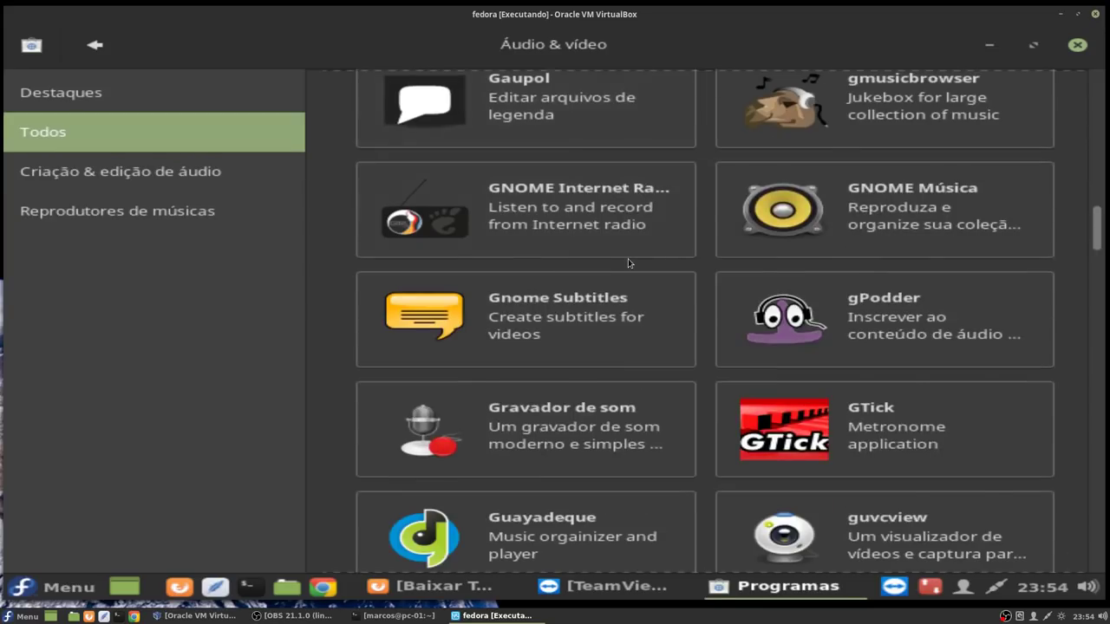
{"action": "scroll", "coordinate": [628, 258], "scroll_direction": "down", "scroll_amount": 4}
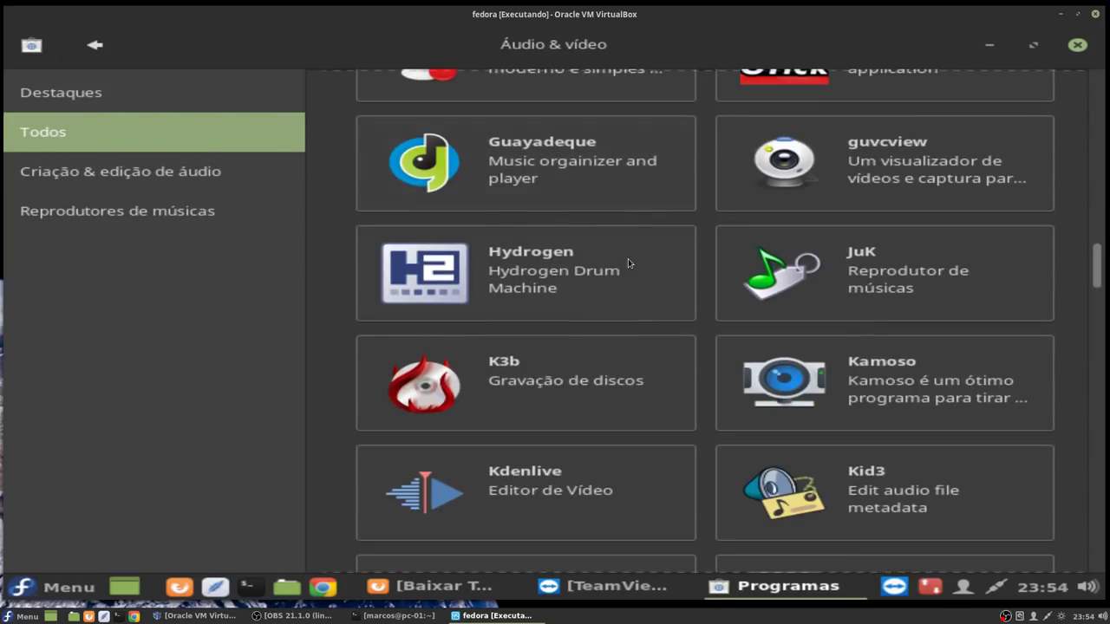
{"action": "scroll", "coordinate": [628, 259], "scroll_direction": "down", "scroll_amount": 3}
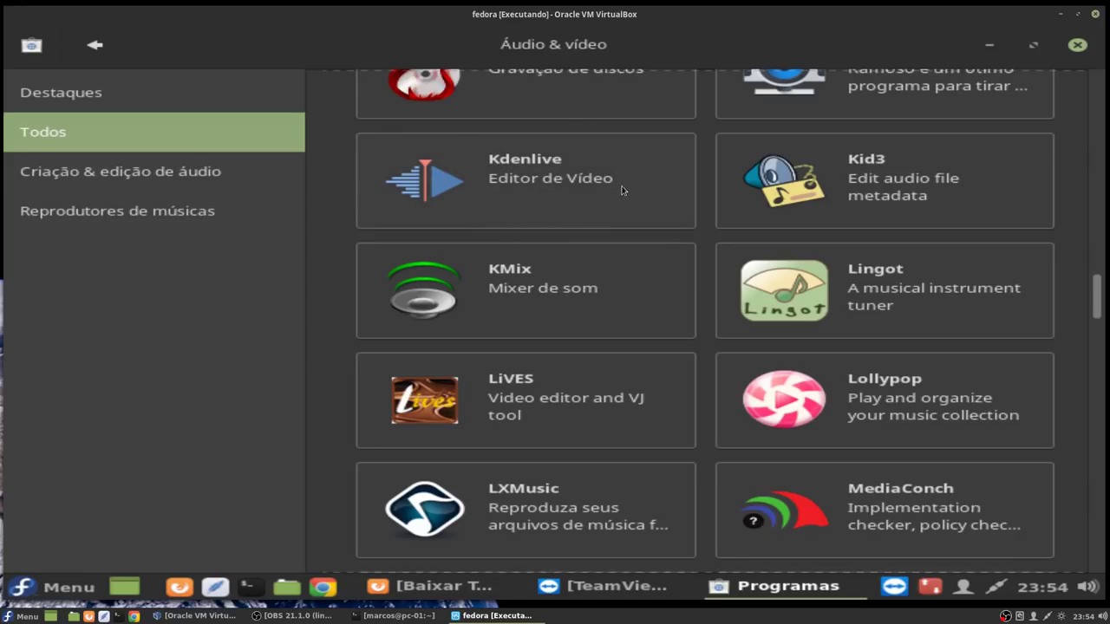
{"action": "scroll", "coordinate": [622, 227], "scroll_direction": "down", "scroll_amount": 5}
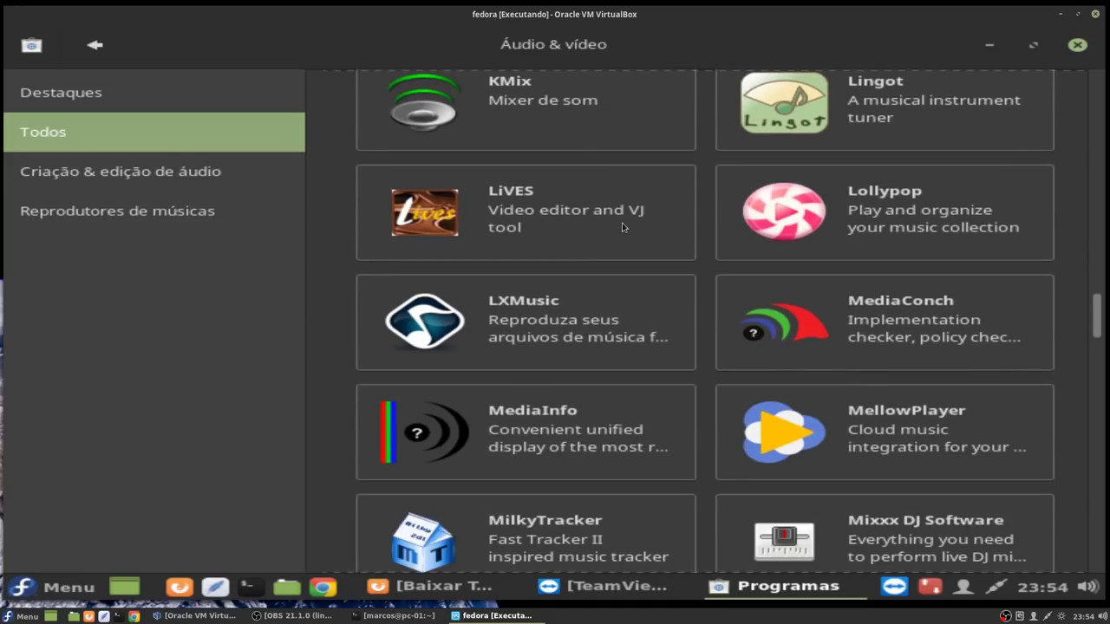
{"action": "scroll", "coordinate": [622, 227], "scroll_direction": "down", "scroll_amount": 12}
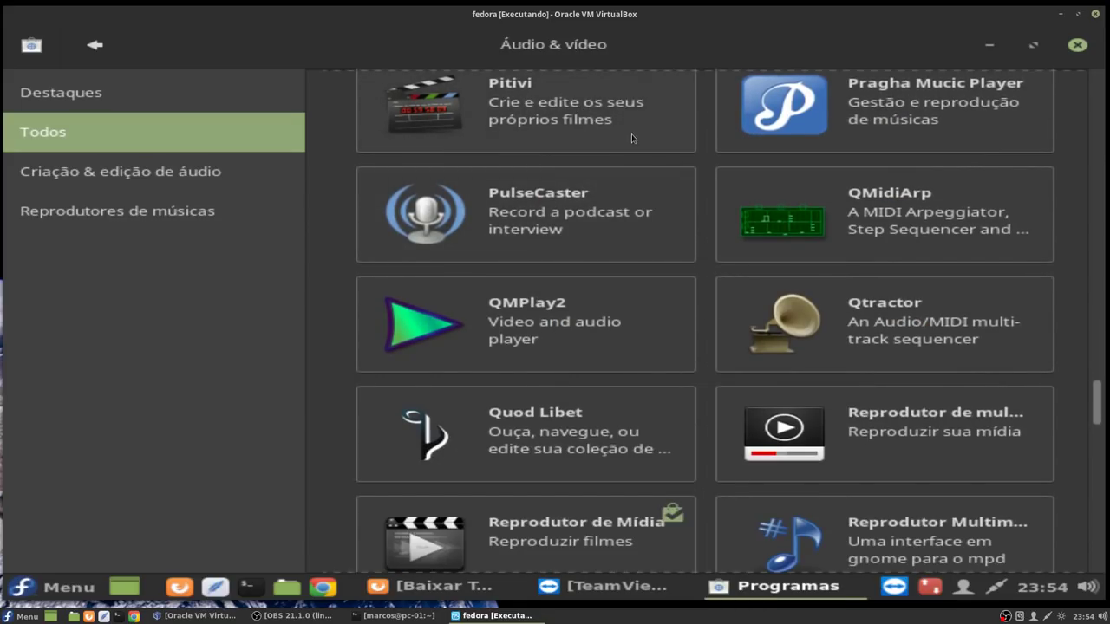
{"action": "scroll", "coordinate": [718, 235], "scroll_direction": "down", "scroll_amount": 8}
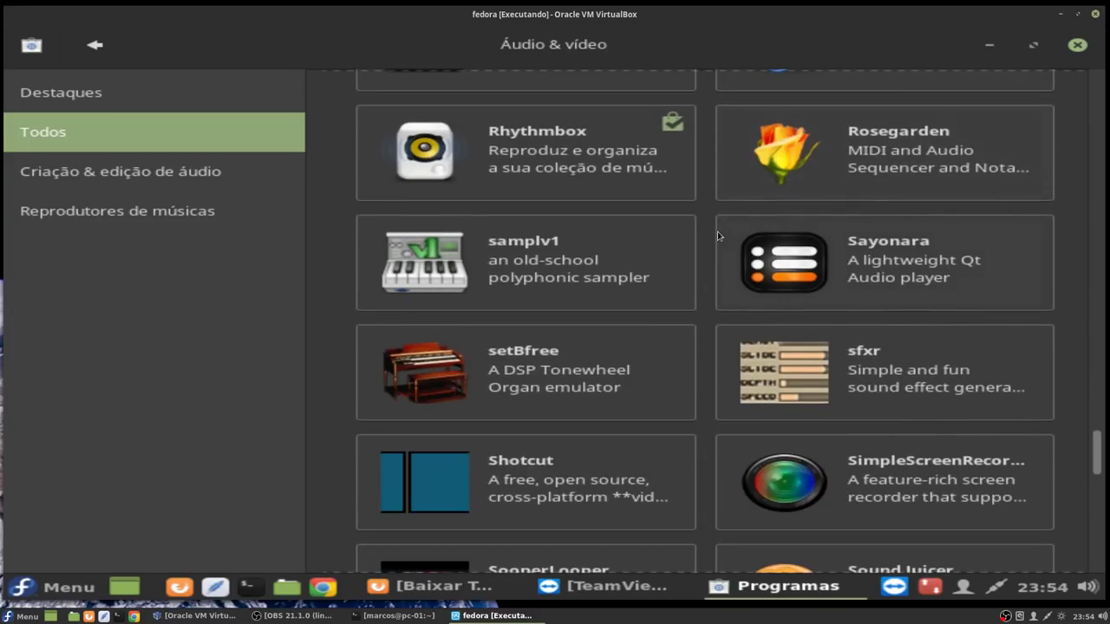
{"action": "left_click", "coordinate": [106, 173]}
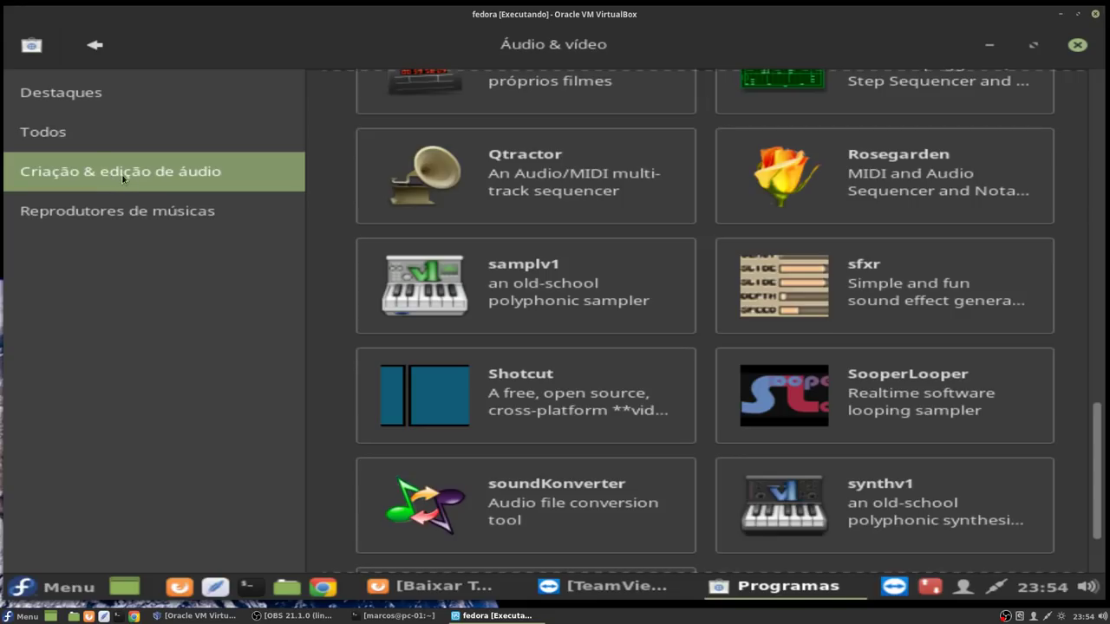
{"action": "left_click", "coordinate": [109, 210]}
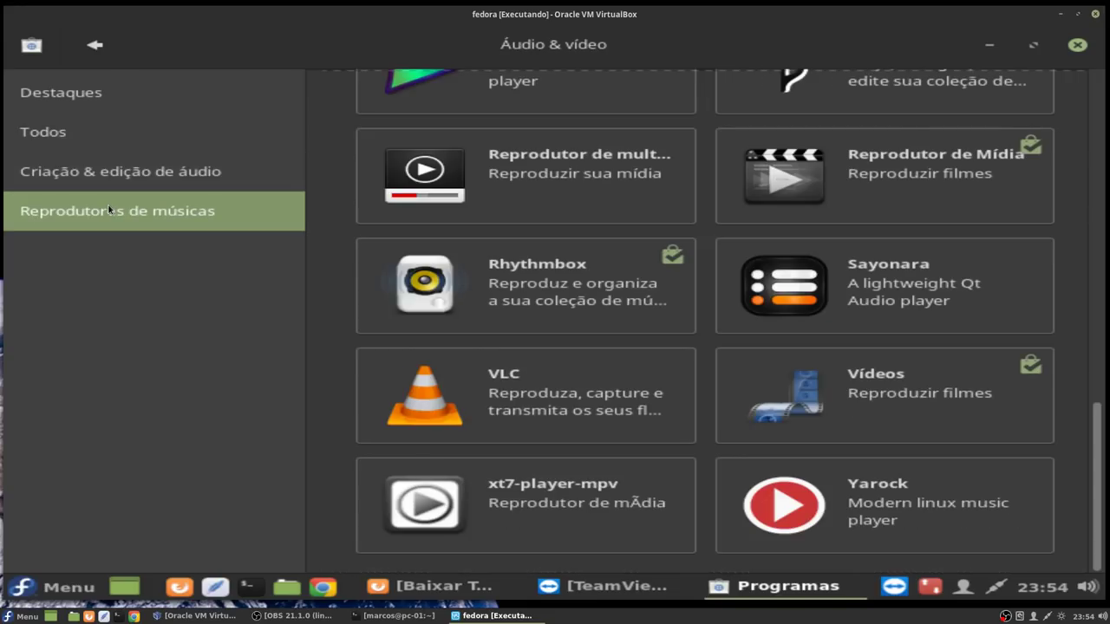
Step: Go back to the catalog home and open the Comunicação & notícias category
{"action": "left_click", "coordinate": [97, 47]}
{"action": "left_click", "coordinate": [519, 313]}
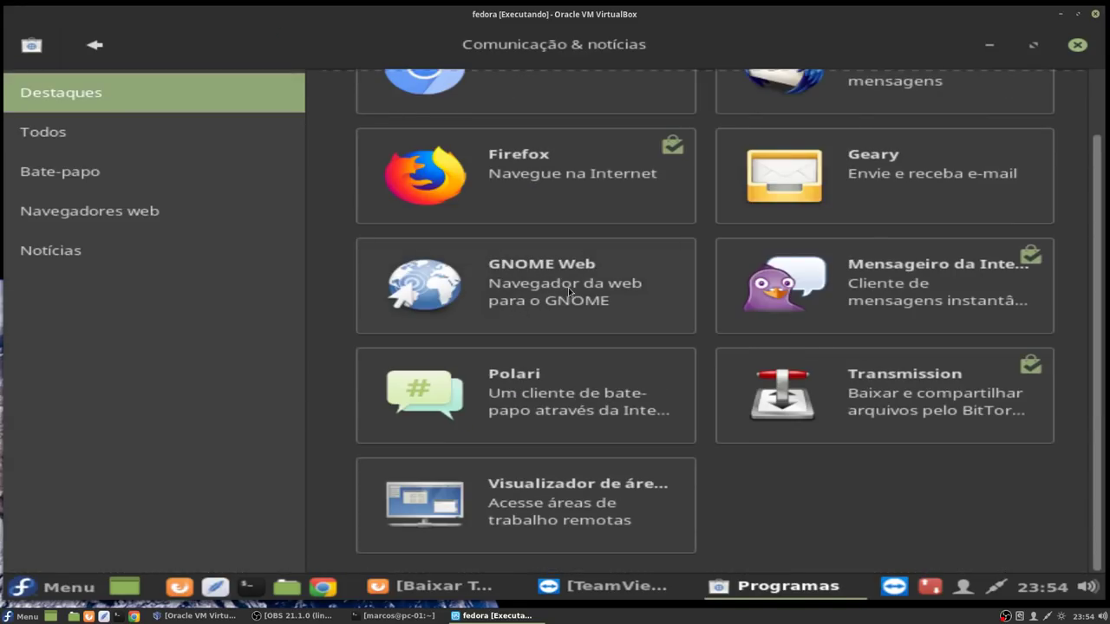
{"action": "scroll", "coordinate": [570, 292], "scroll_direction": "up", "scroll_amount": 2}
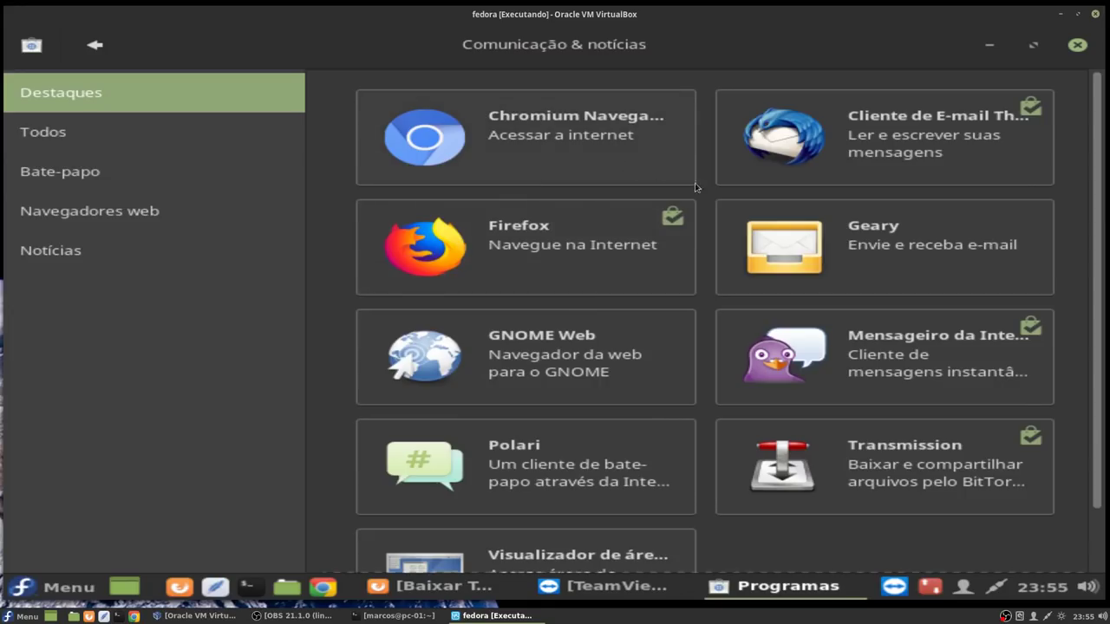
{"action": "scroll", "coordinate": [770, 260], "scroll_direction": "down", "scroll_amount": 2}
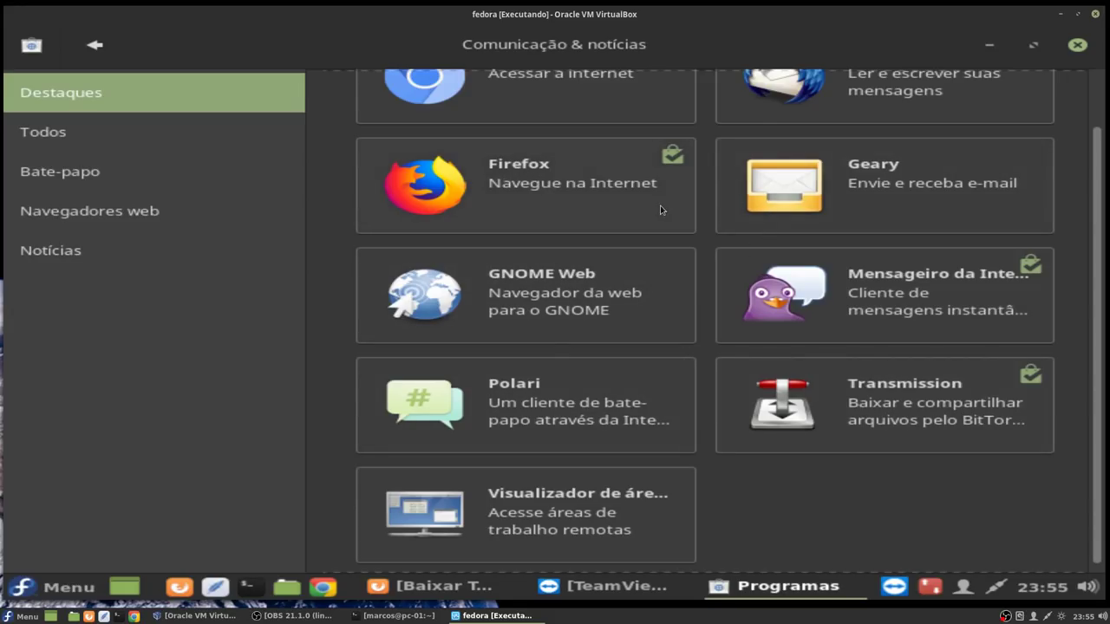
{"action": "scroll", "coordinate": [660, 210], "scroll_direction": "up", "scroll_amount": 2}
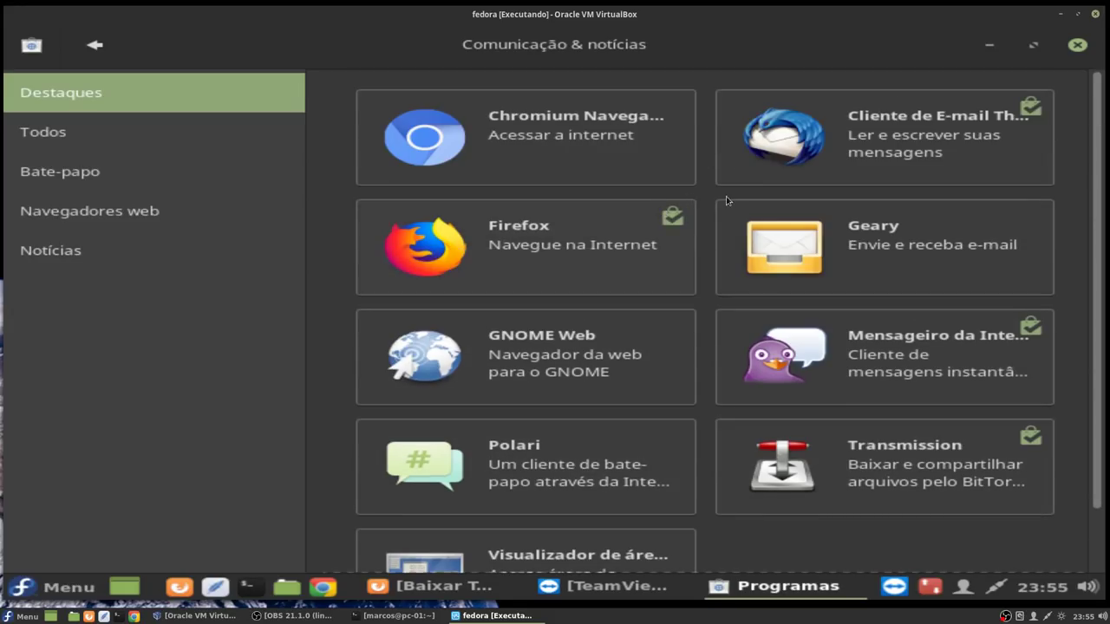
Step: Browse the Todos, Bate-papo and Navegadores web lists, then return to the catalog home
{"action": "left_click", "coordinate": [112, 152]}
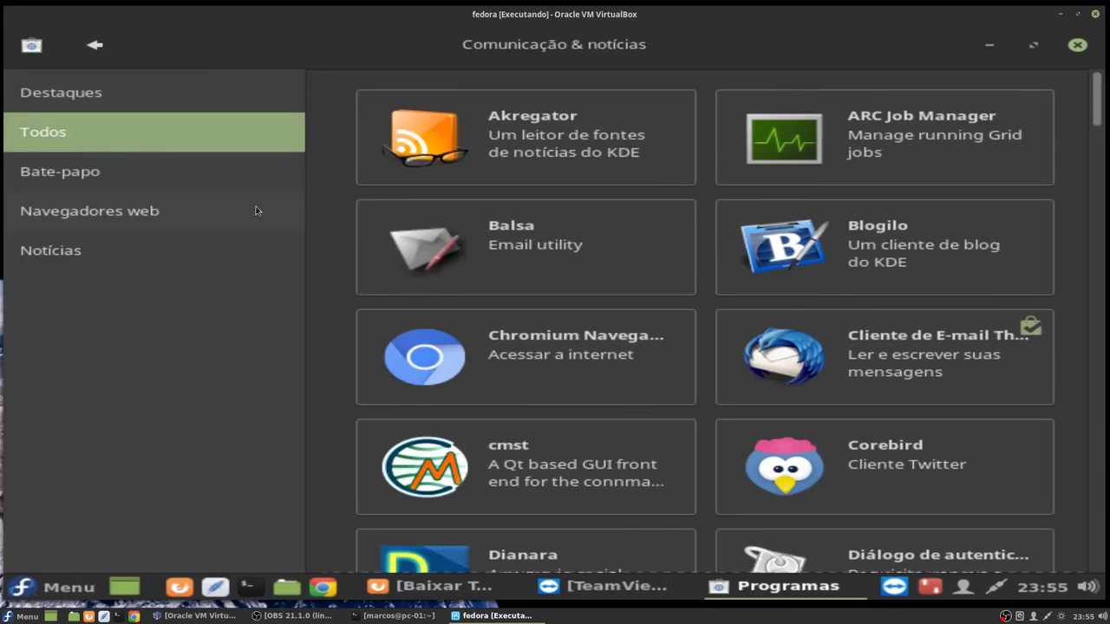
{"action": "scroll", "coordinate": [727, 281], "scroll_direction": "down", "scroll_amount": 8}
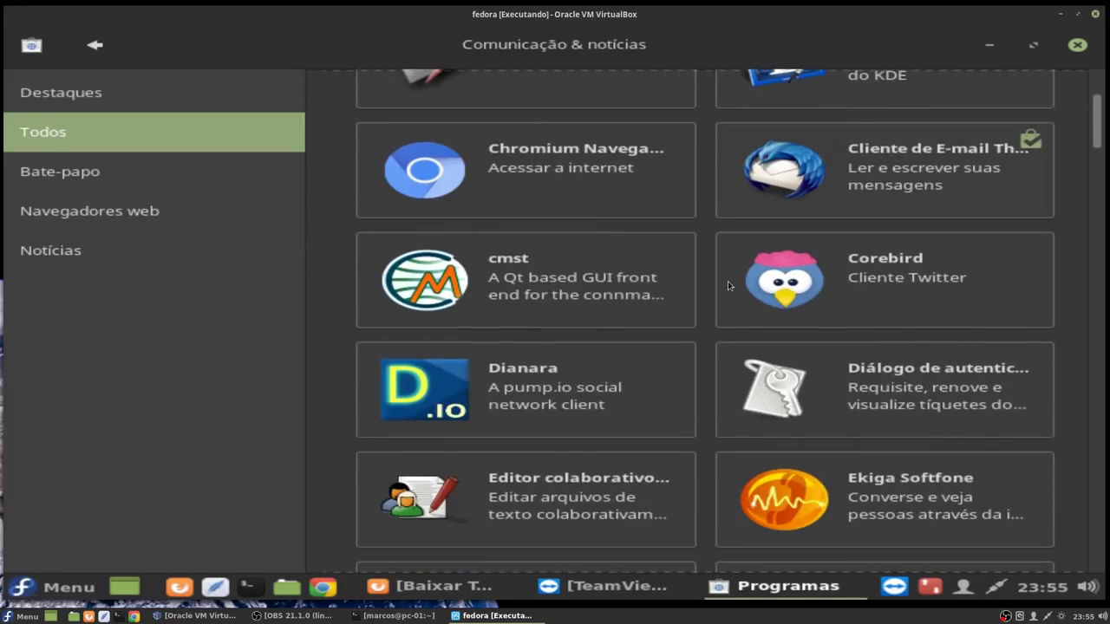
{"action": "scroll", "coordinate": [727, 281], "scroll_direction": "down", "scroll_amount": 12}
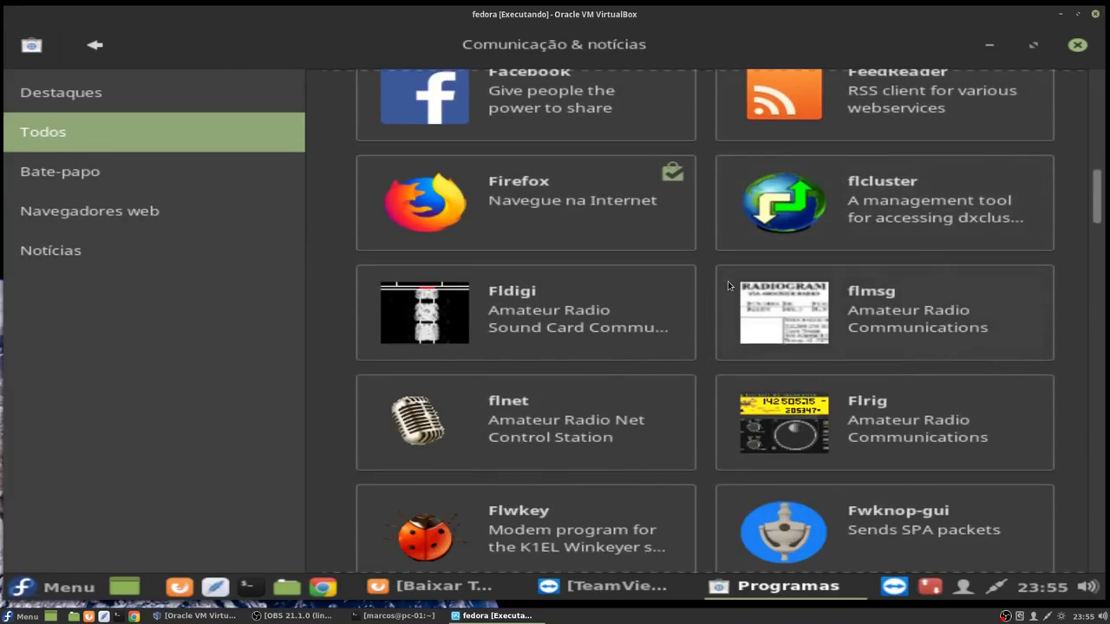
{"action": "scroll", "coordinate": [727, 281], "scroll_direction": "down", "scroll_amount": 8}
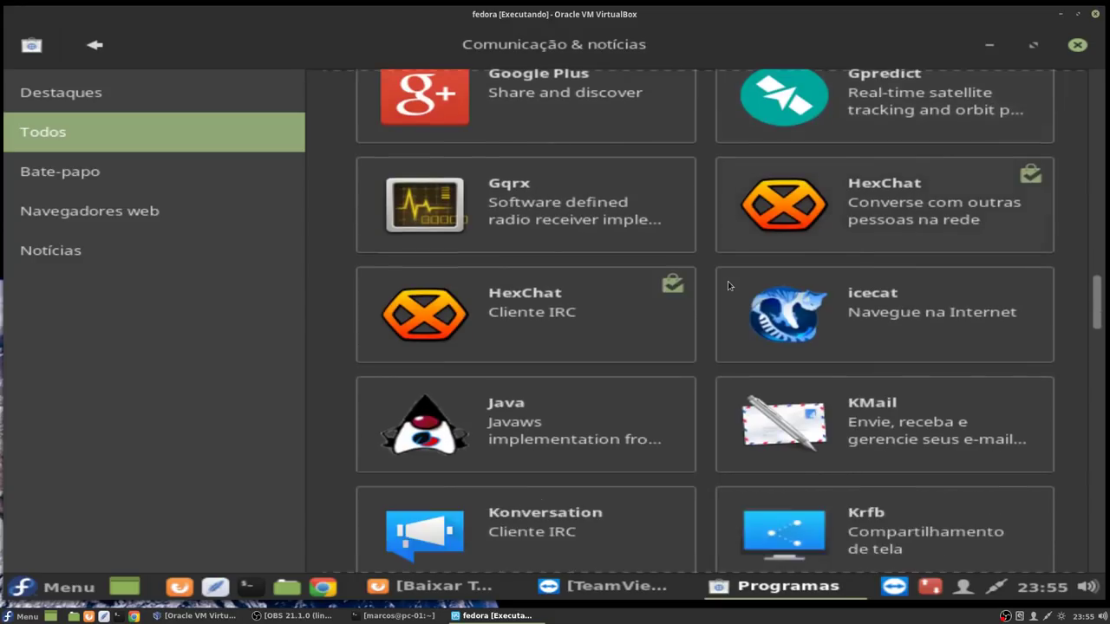
{"action": "left_click", "coordinate": [62, 172]}
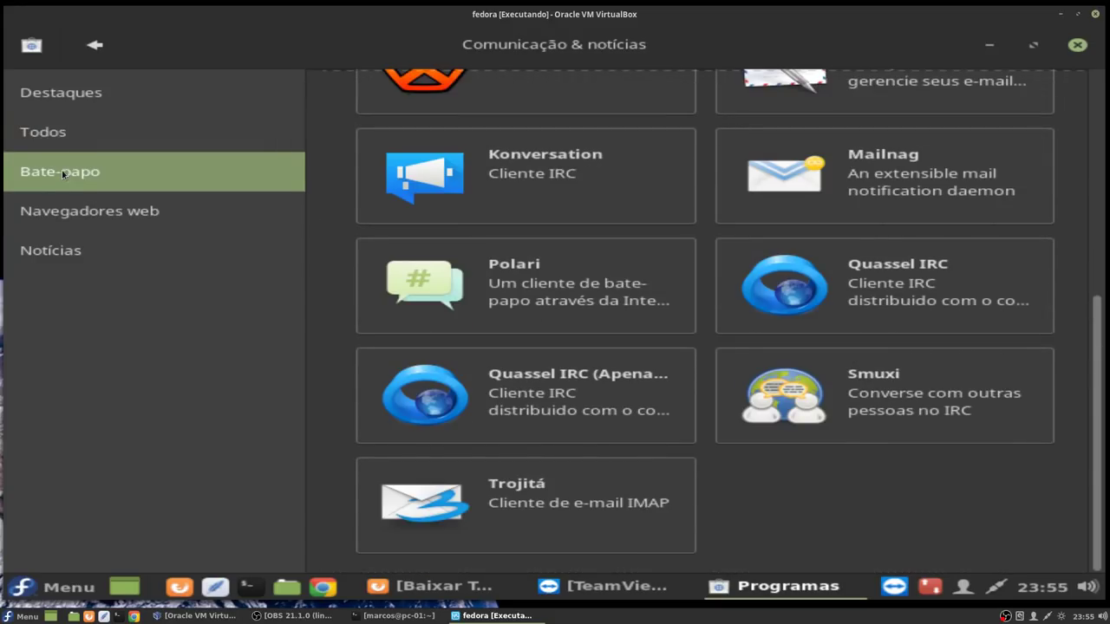
{"action": "left_click", "coordinate": [59, 220]}
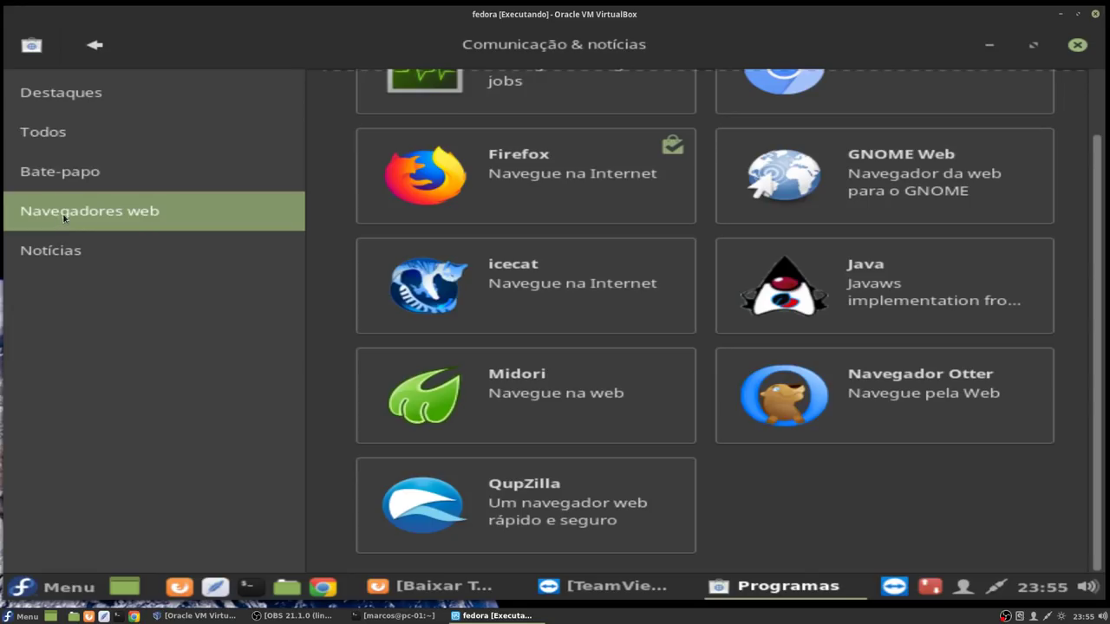
{"action": "left_click", "coordinate": [95, 47]}
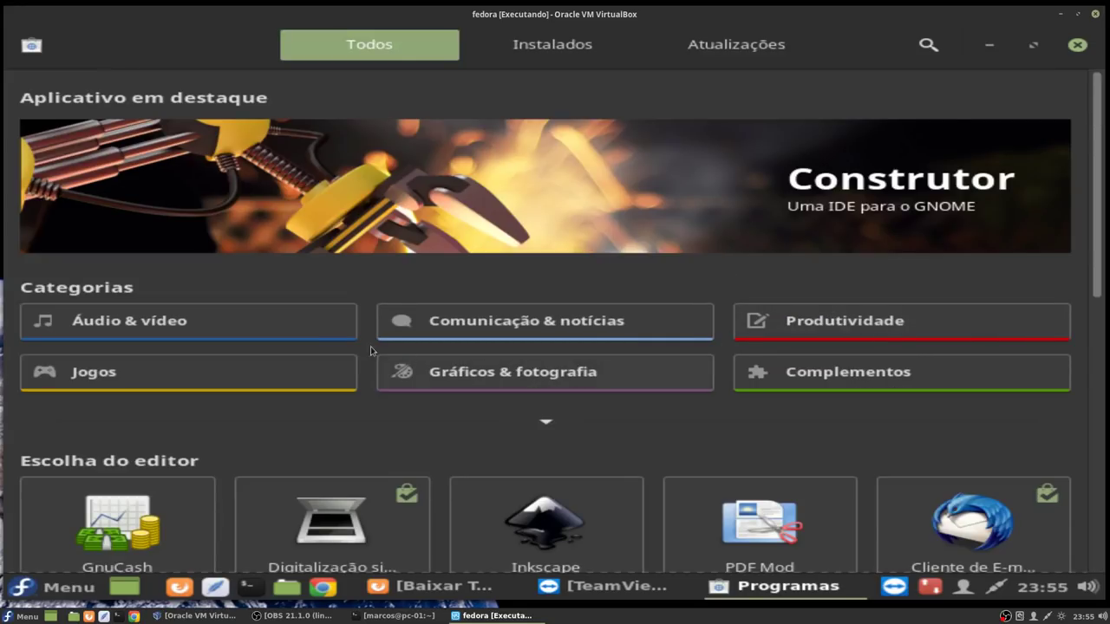
Step: Filter the Jogos category to Emuladores, scroll the list, then close Programas
{"action": "left_click", "coordinate": [257, 374]}
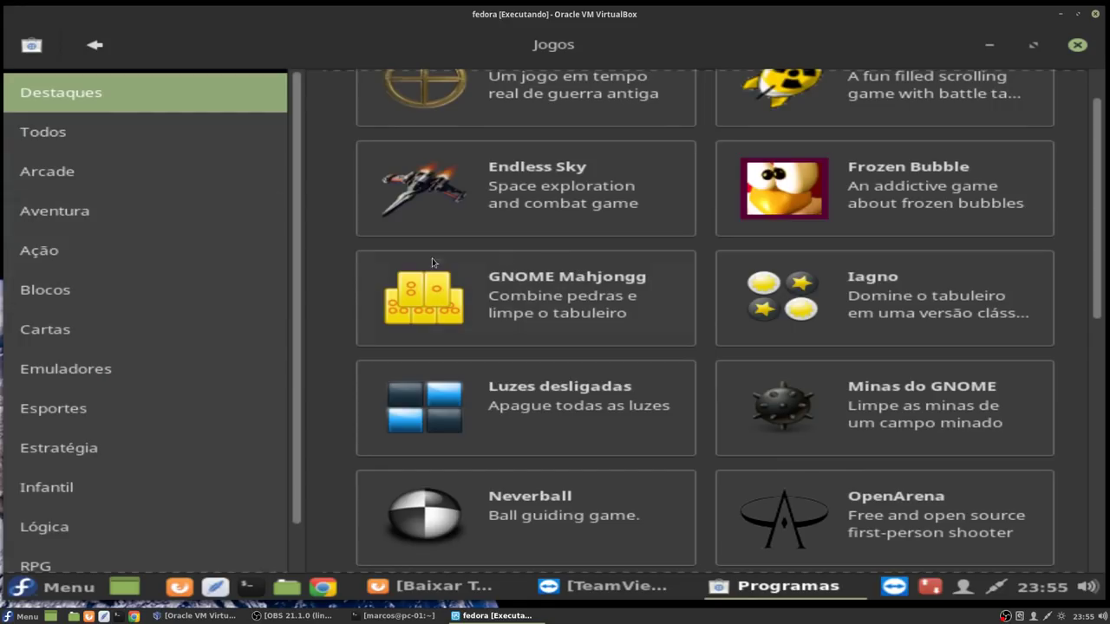
{"action": "left_click", "coordinate": [95, 369]}
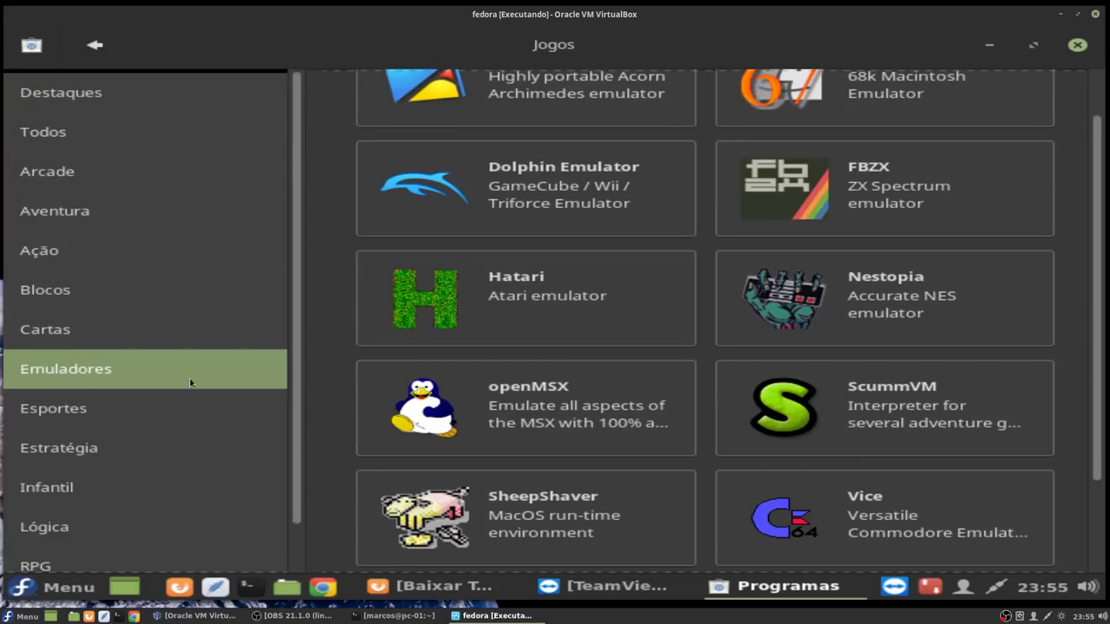
{"action": "scroll", "coordinate": [712, 361], "scroll_direction": "up", "scroll_amount": 2}
{"action": "scroll", "coordinate": [713, 357], "scroll_direction": "down", "scroll_amount": 3}
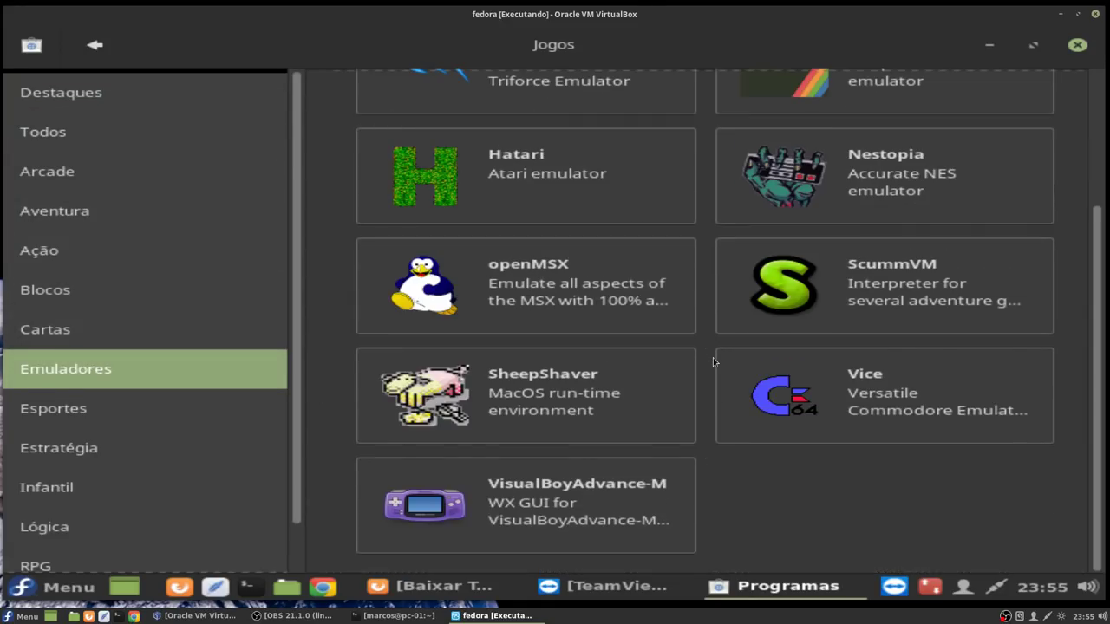
{"action": "scroll", "coordinate": [712, 357], "scroll_direction": "up", "scroll_amount": 3}
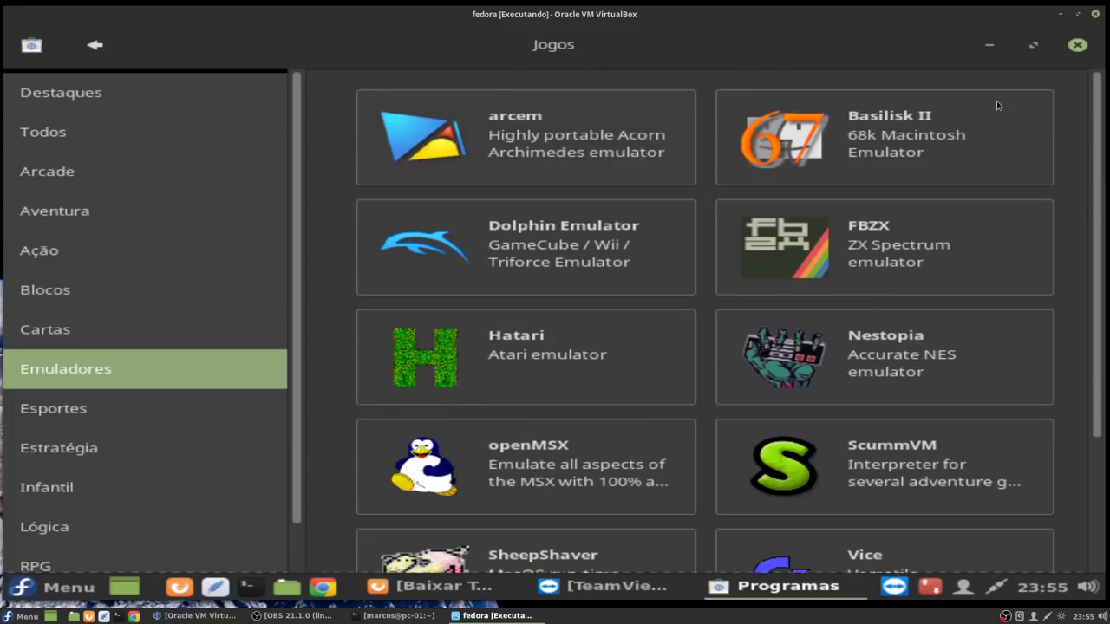
{"action": "left_click", "coordinate": [1078, 46]}
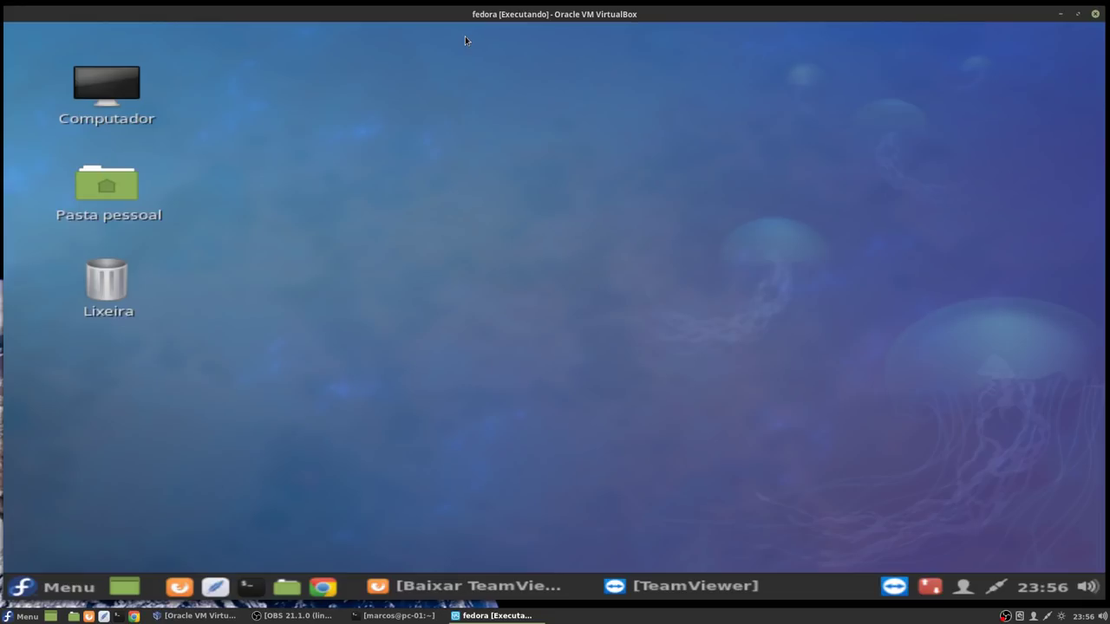